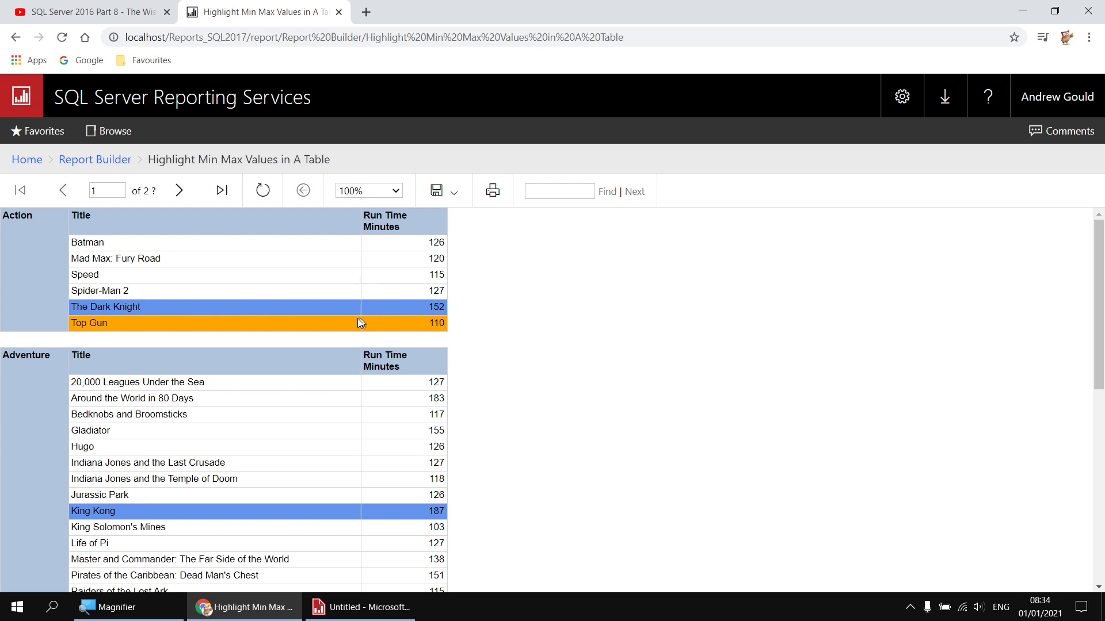
Step: Leave the min/max run-time film report and bring up the 'SQL Server 2016 Part 8' Movies Database video
{"action": "mouse_move", "coordinate": [1099, 248]}
{"action": "left_mouse_down"}
{"action": "mouse_move", "coordinate": [1101, 453]}
{"action": "mouse_move", "coordinate": [1100, 242]}
{"action": "left_mouse_up"}
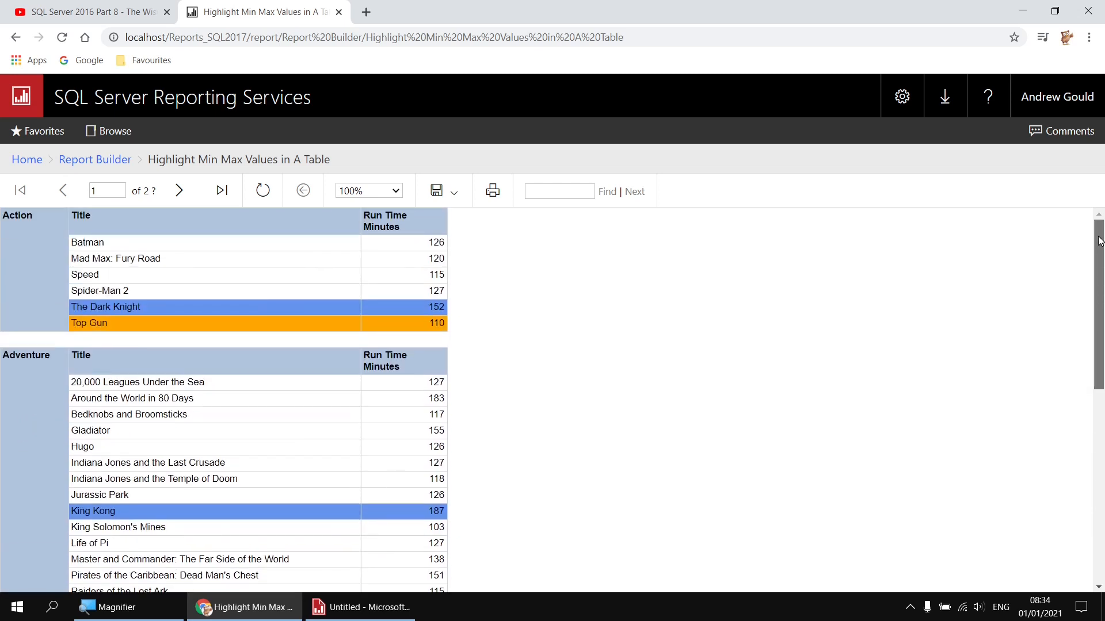
{"action": "left_click", "coordinate": [72, 14]}
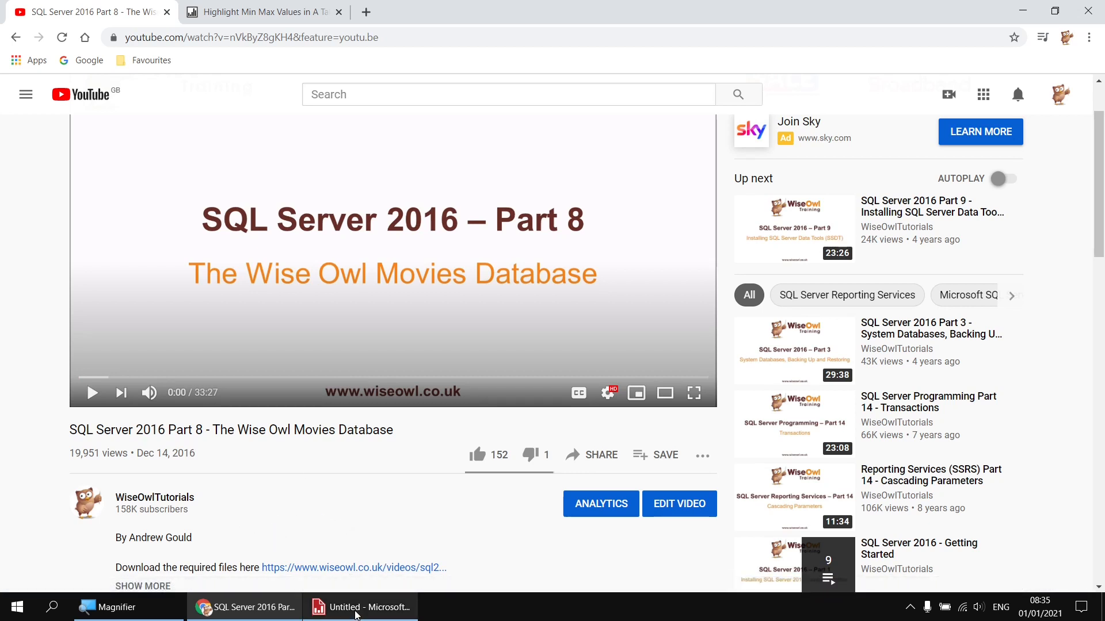
Step: Bring the Untitled - Microsoft Report Builder window to the front from the taskbar
{"action": "left_click", "coordinate": [356, 613]}
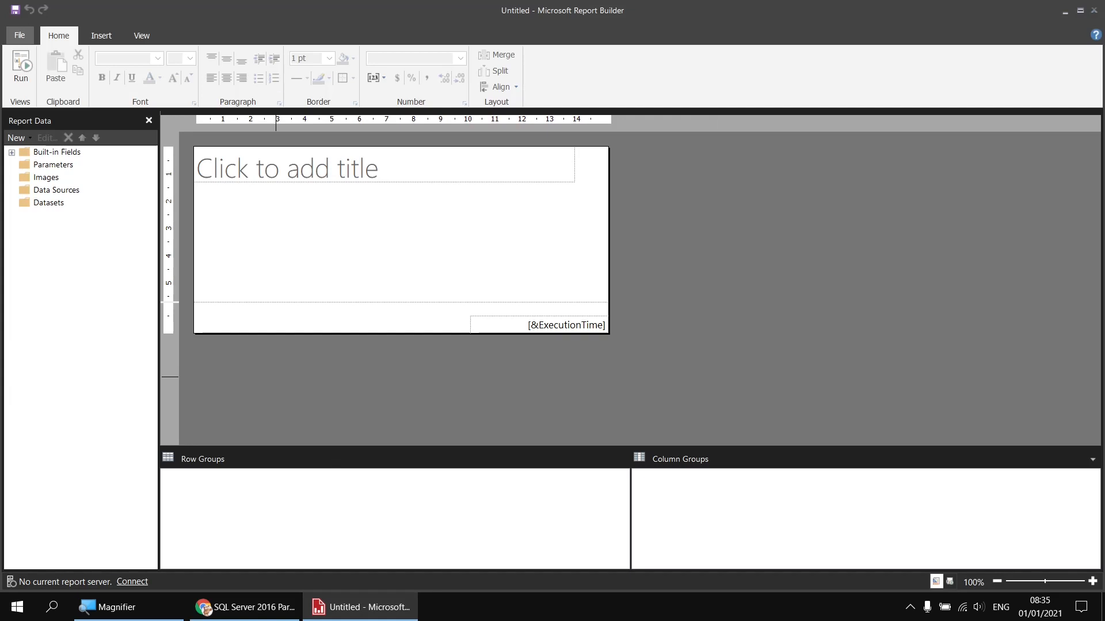
Step: Add an embedded data source named Movies using the Microsoft SQL Server connection type
{"action": "right_click", "coordinate": [85, 195]}
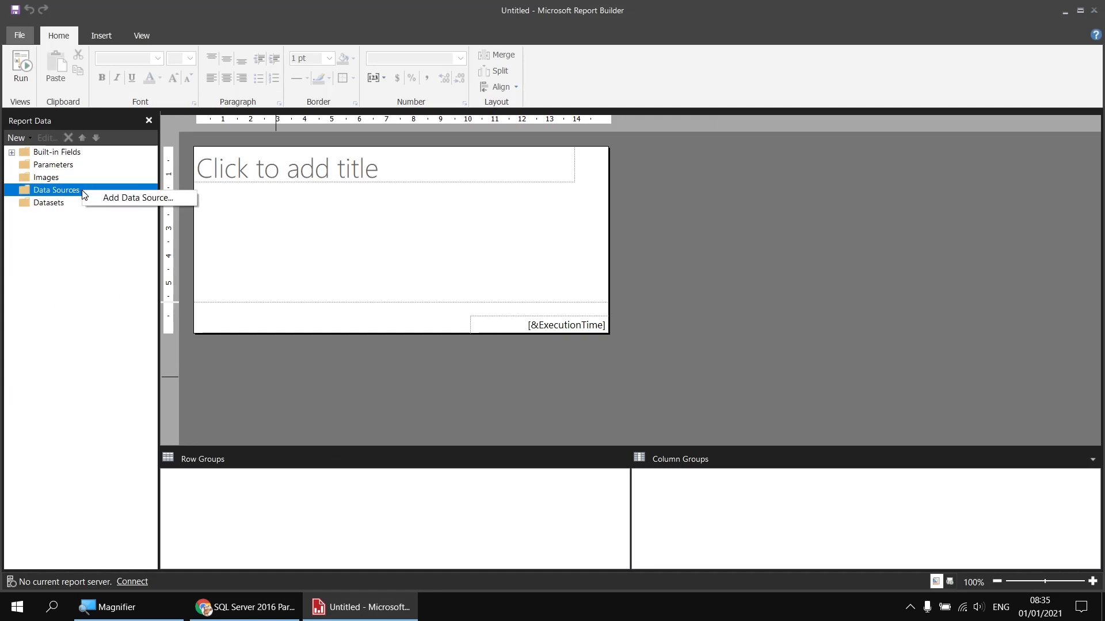
{"action": "left_click", "coordinate": [107, 198]}
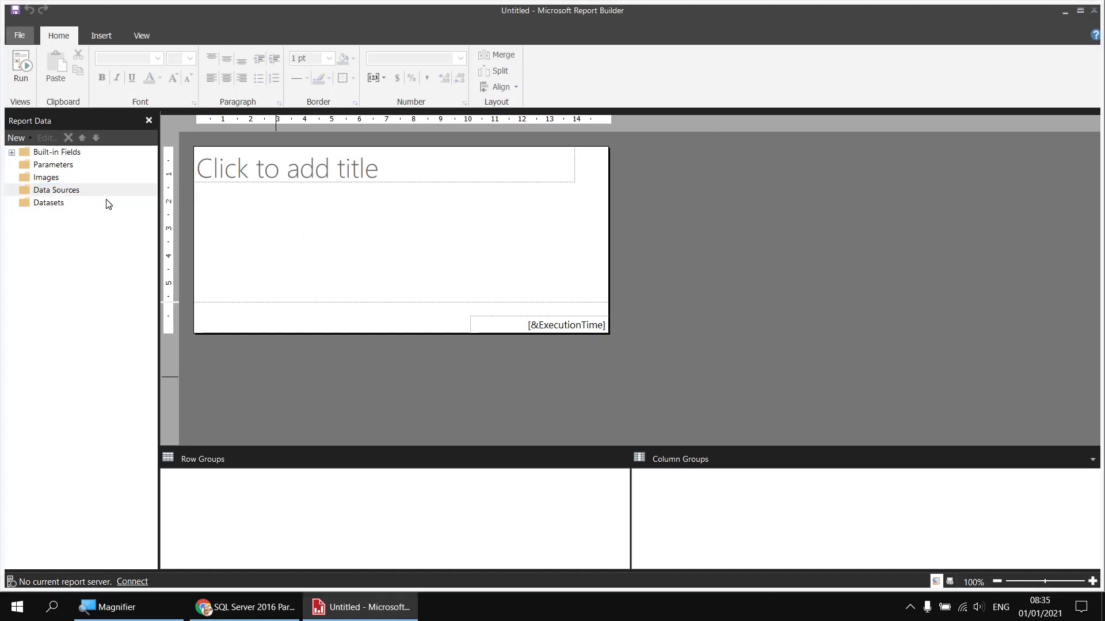
{"action": "double_click", "coordinate": [445, 152]}
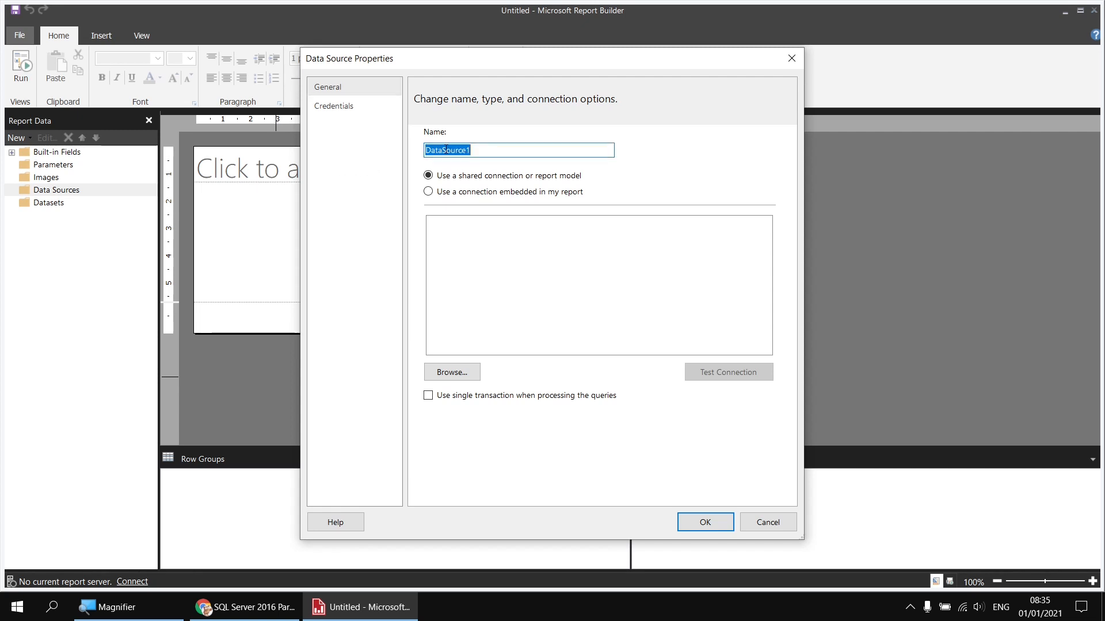
{"action": "type", "text": "Movies"}
{"action": "left_click", "coordinate": [455, 193]}
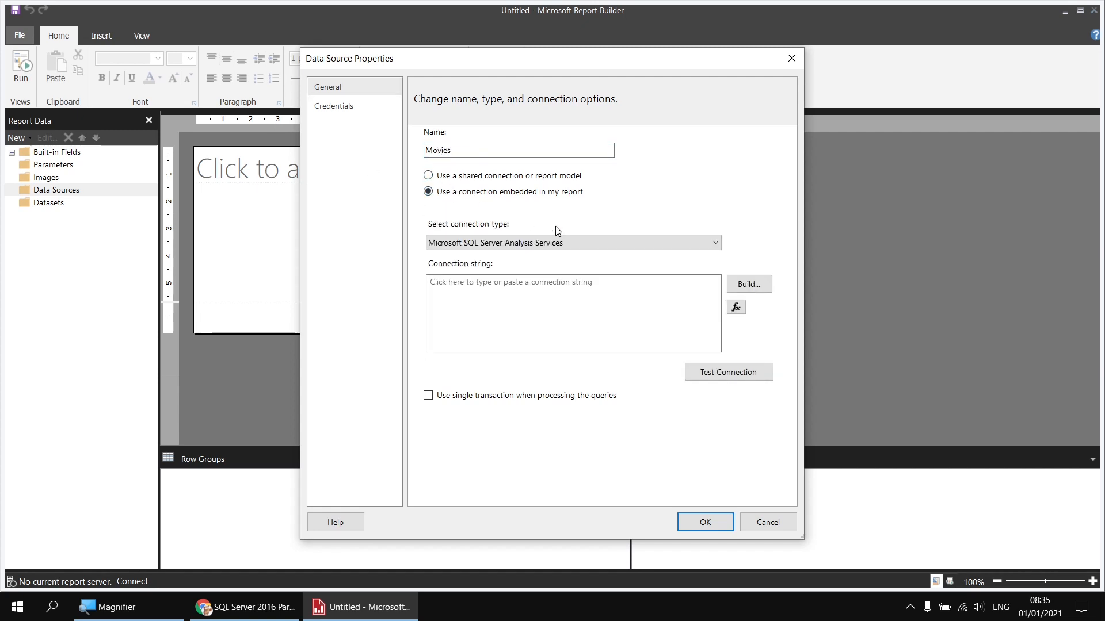
{"action": "left_click", "coordinate": [562, 243]}
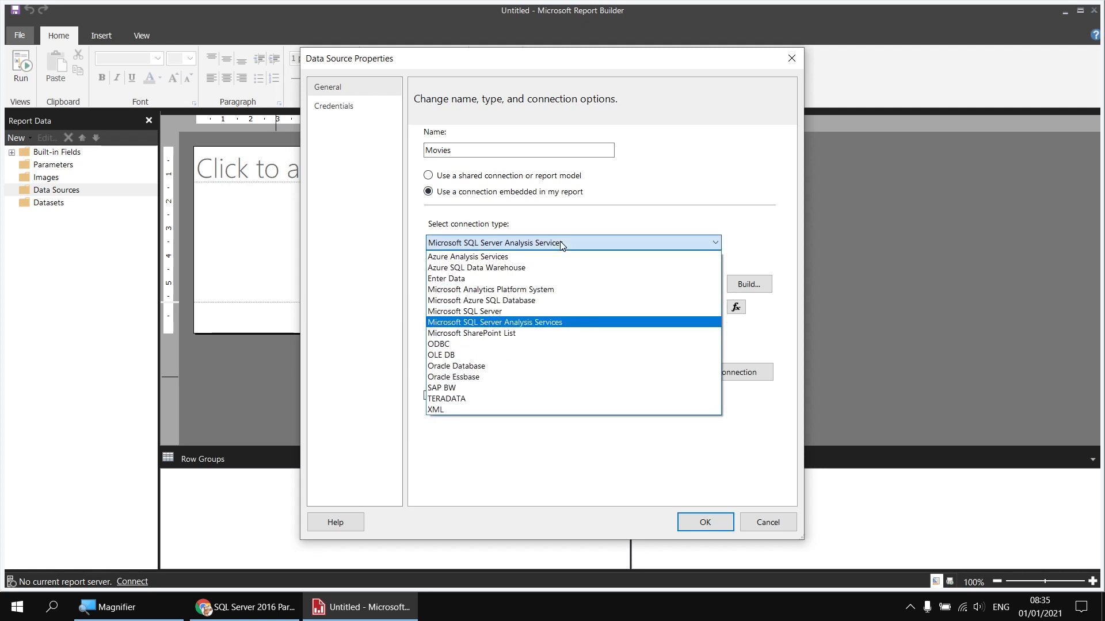
{"action": "left_click", "coordinate": [491, 313]}
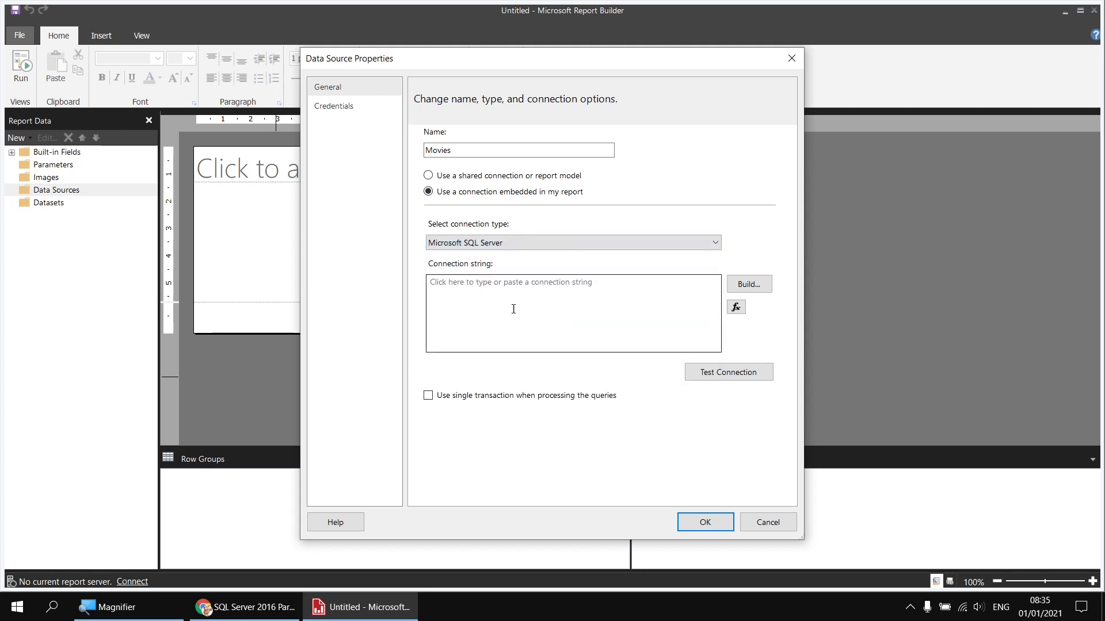
Step: Point its connection at server .\sql2017 and the Movies database, and confirm the data source
{"action": "left_click", "coordinate": [755, 288]}
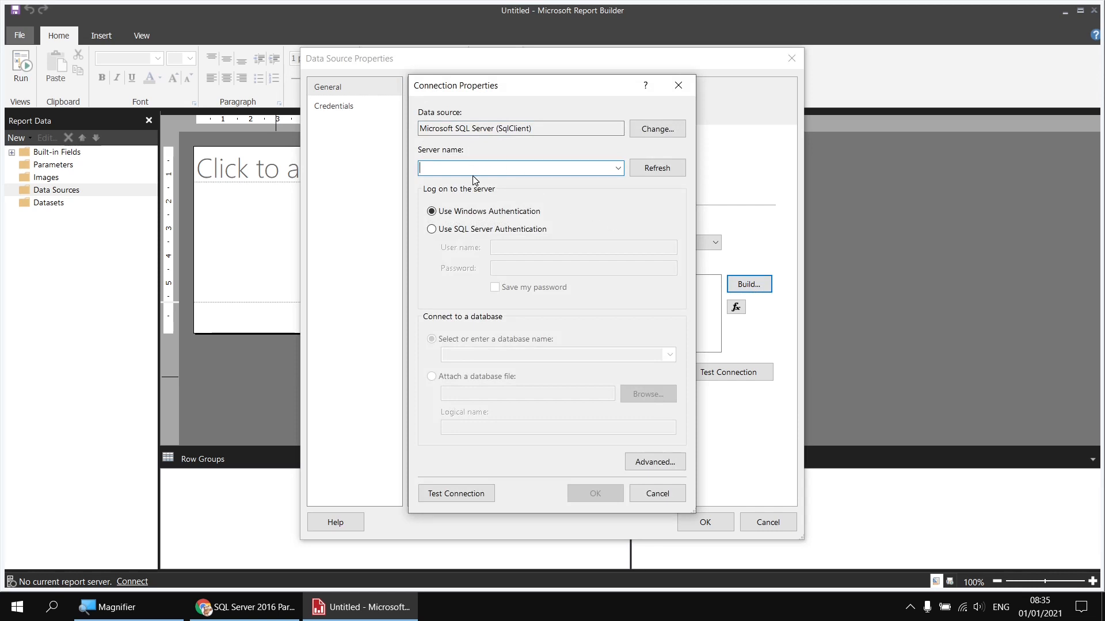
{"action": "type", "text": ".\\sql"}
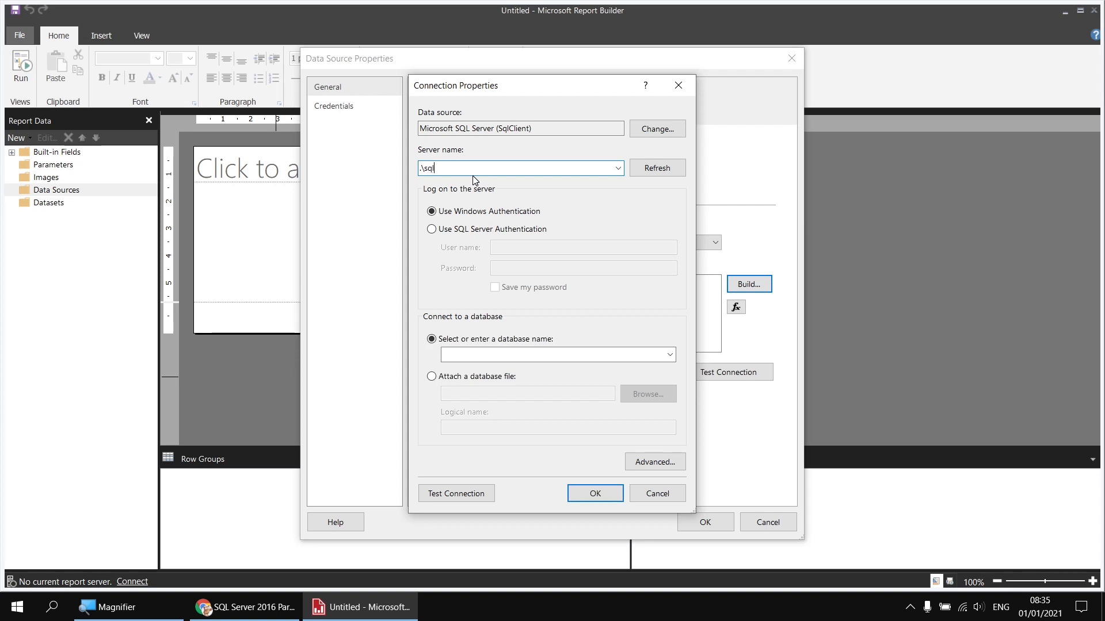
{"action": "type", "text": "2017"}
{"action": "left_click", "coordinate": [667, 355]}
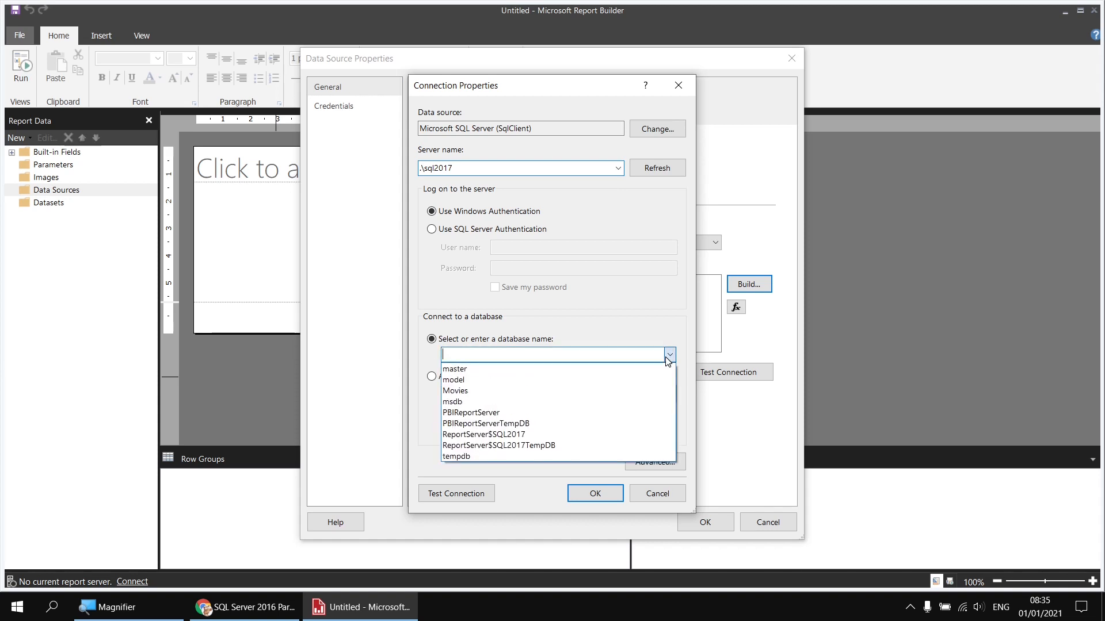
{"action": "left_click", "coordinate": [484, 391]}
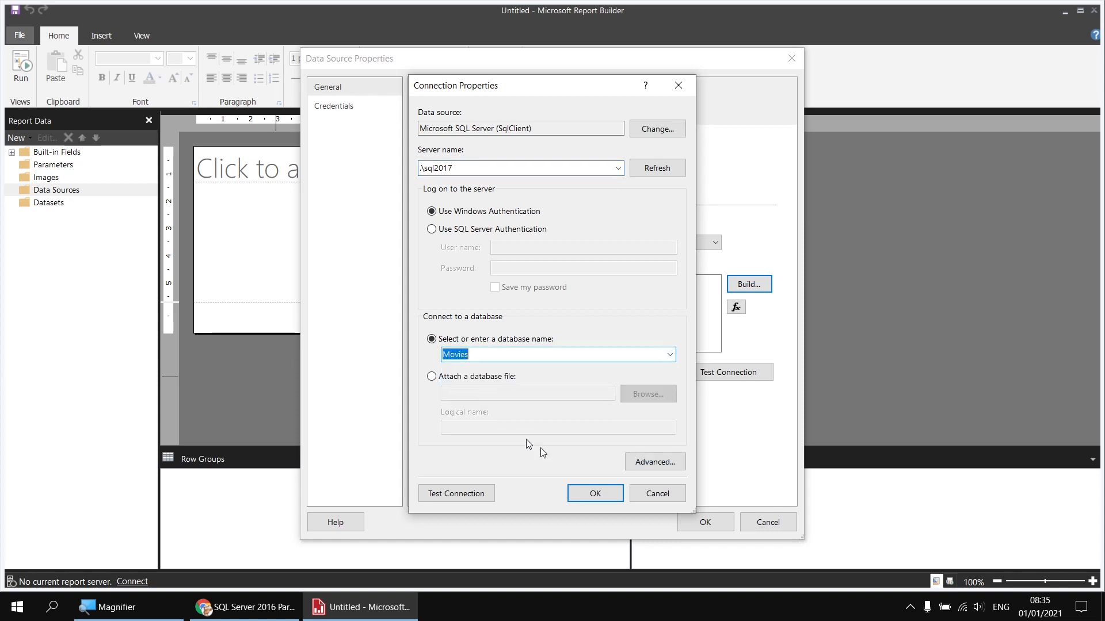
{"action": "left_click", "coordinate": [595, 493]}
{"action": "left_click", "coordinate": [703, 521]}
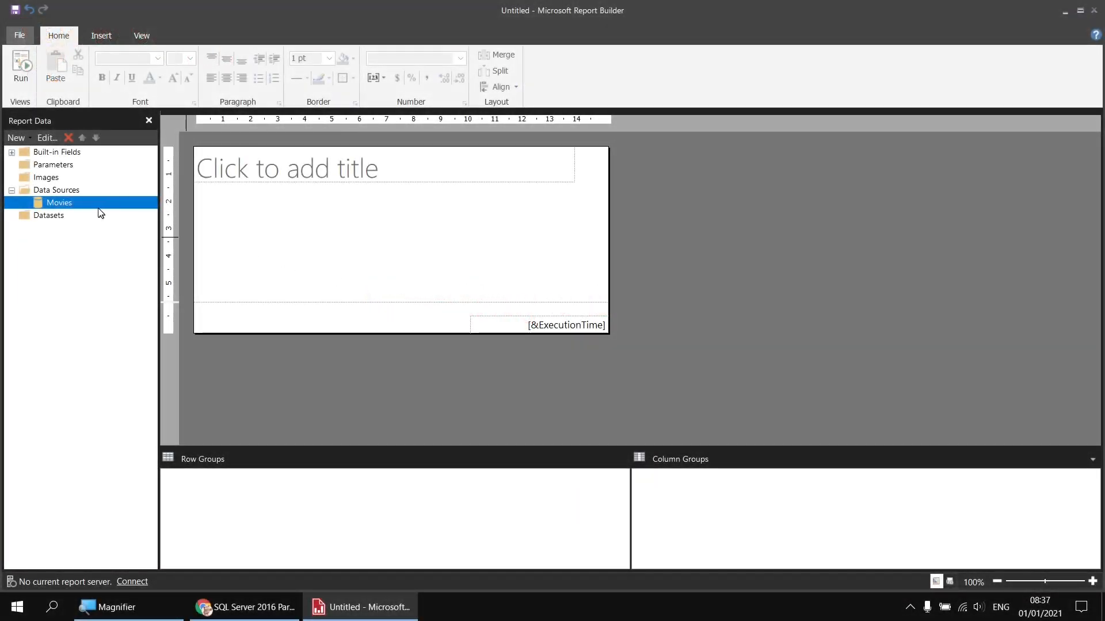
Step: Start a new dataset on the Movies data source named Films
{"action": "right_click", "coordinate": [82, 204]}
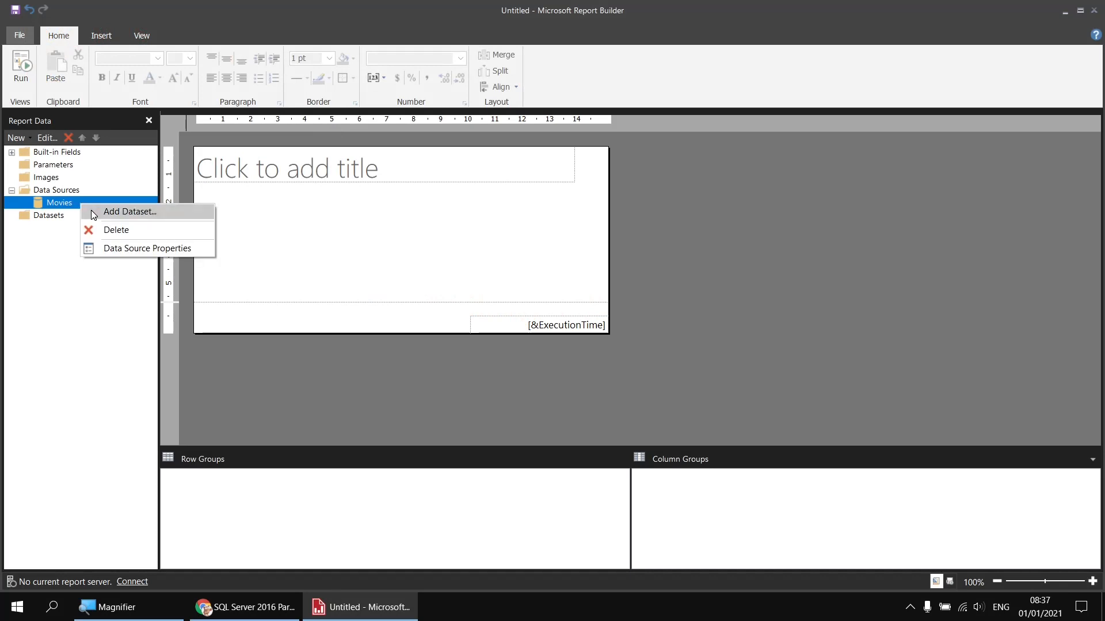
{"action": "left_click", "coordinate": [126, 212]}
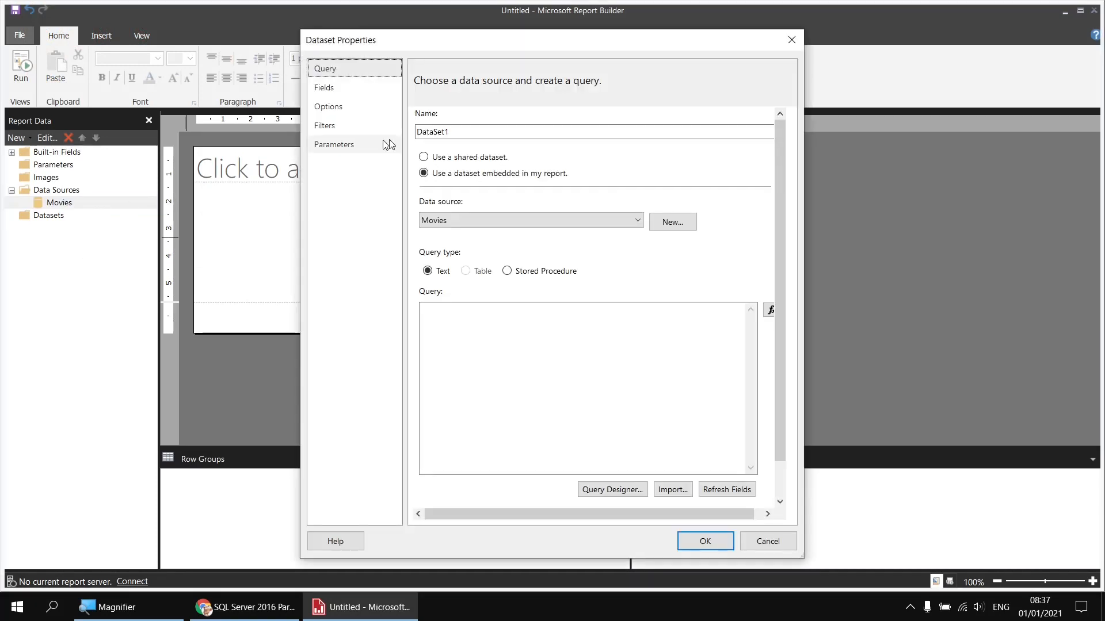
{"action": "double_click", "coordinate": [425, 132]}
{"action": "type", "text": "Films"}
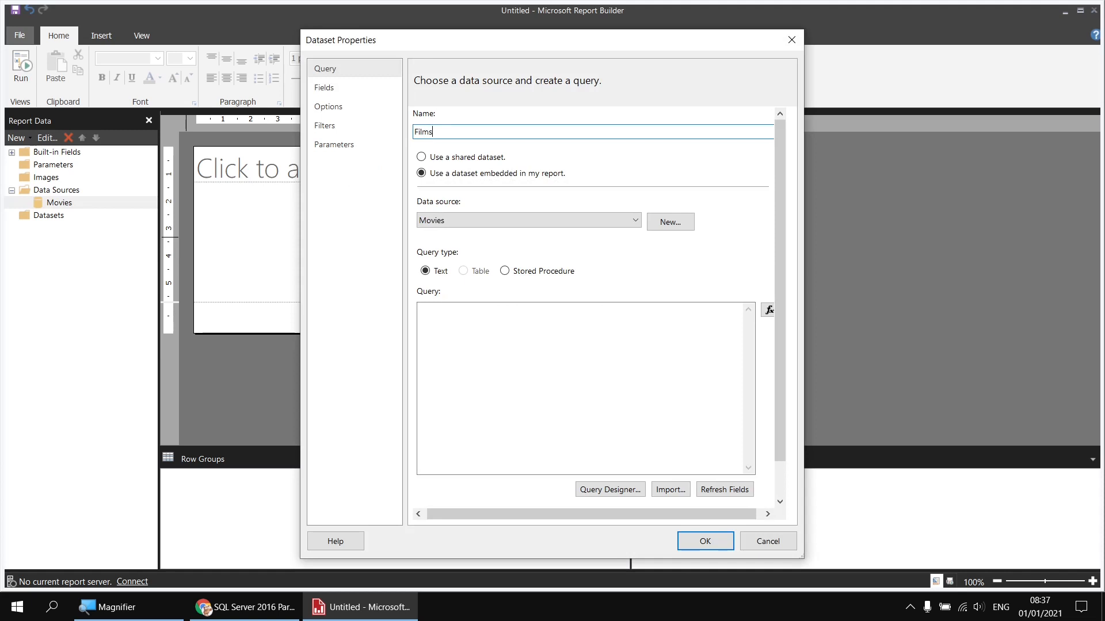
Step: Query Film's Title and RunTimeMinutes plus Genre's GenreID and Genre columns
{"action": "left_click", "coordinate": [605, 490]}
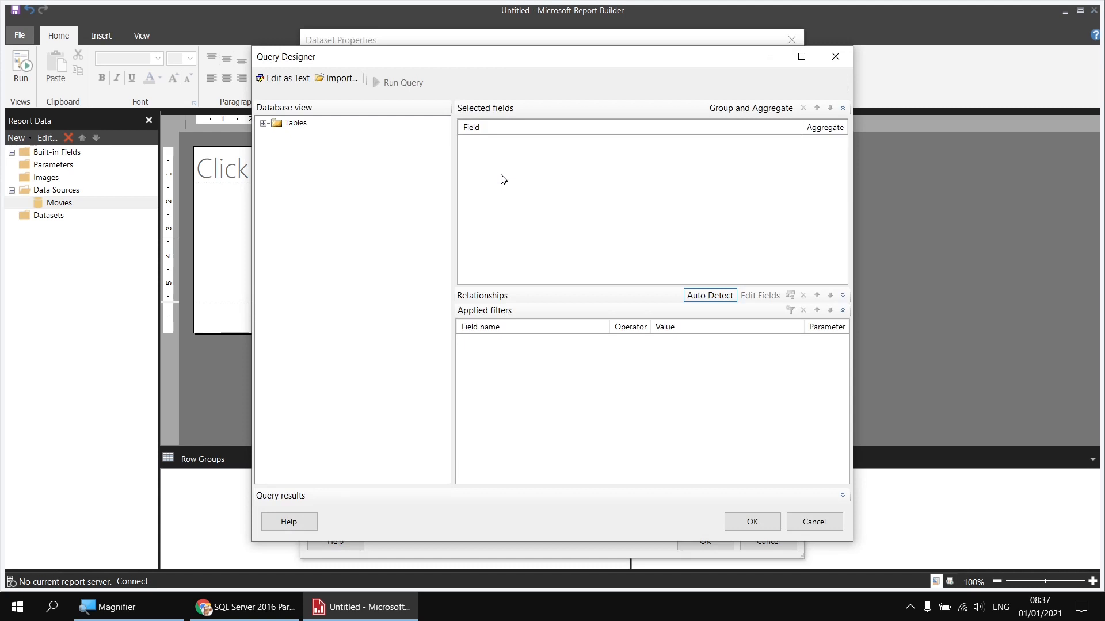
{"action": "left_click", "coordinate": [263, 123]}
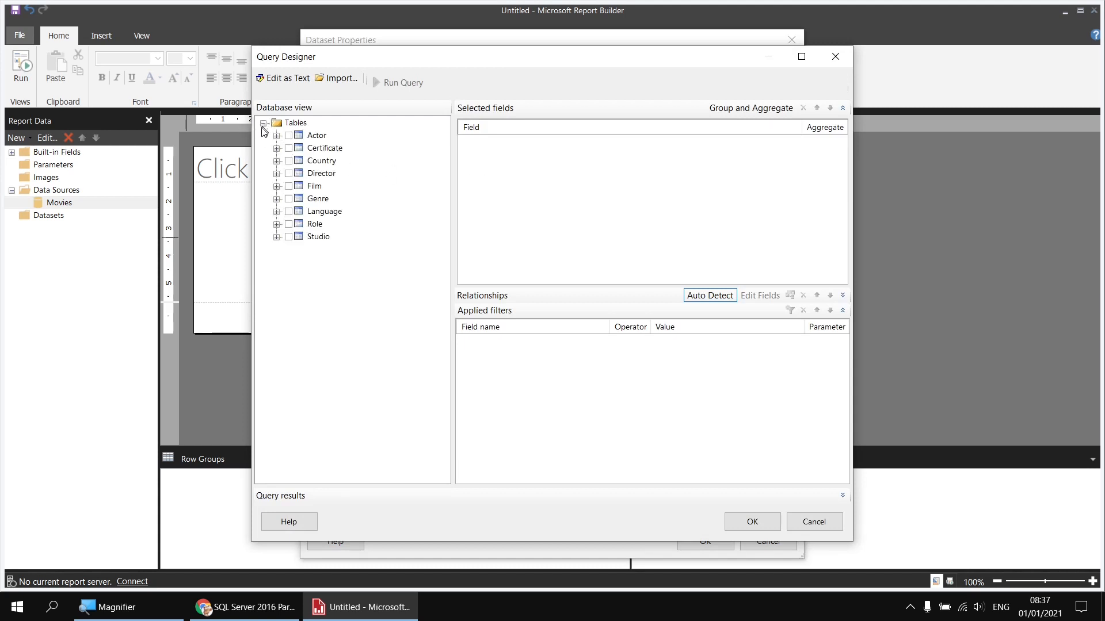
{"action": "left_click", "coordinate": [276, 186]}
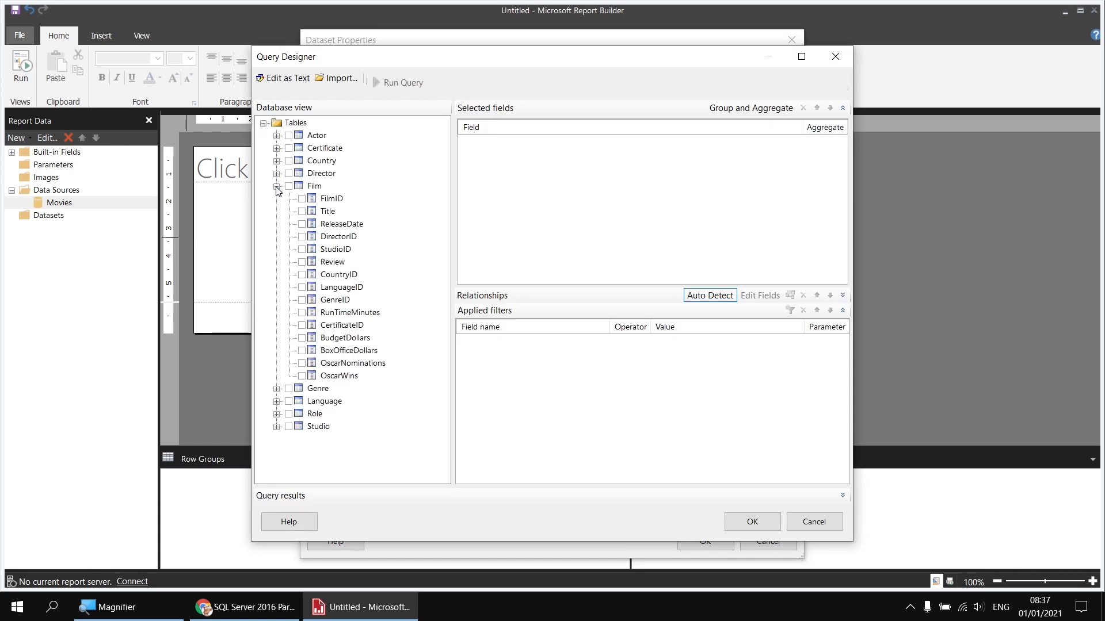
{"action": "left_click", "coordinate": [301, 212]}
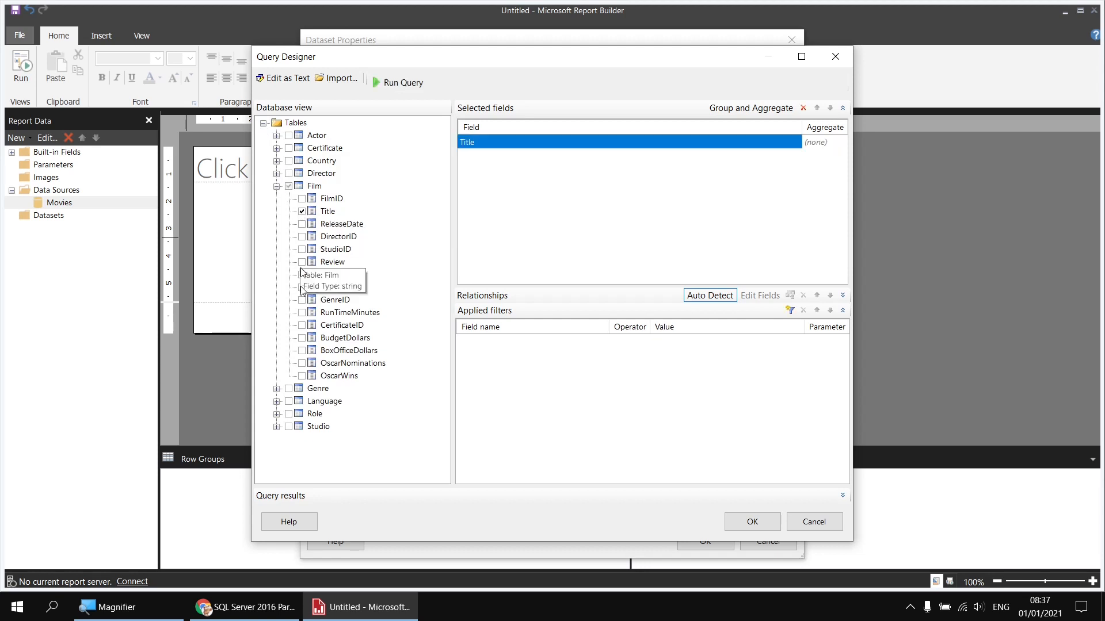
{"action": "left_click", "coordinate": [302, 313]}
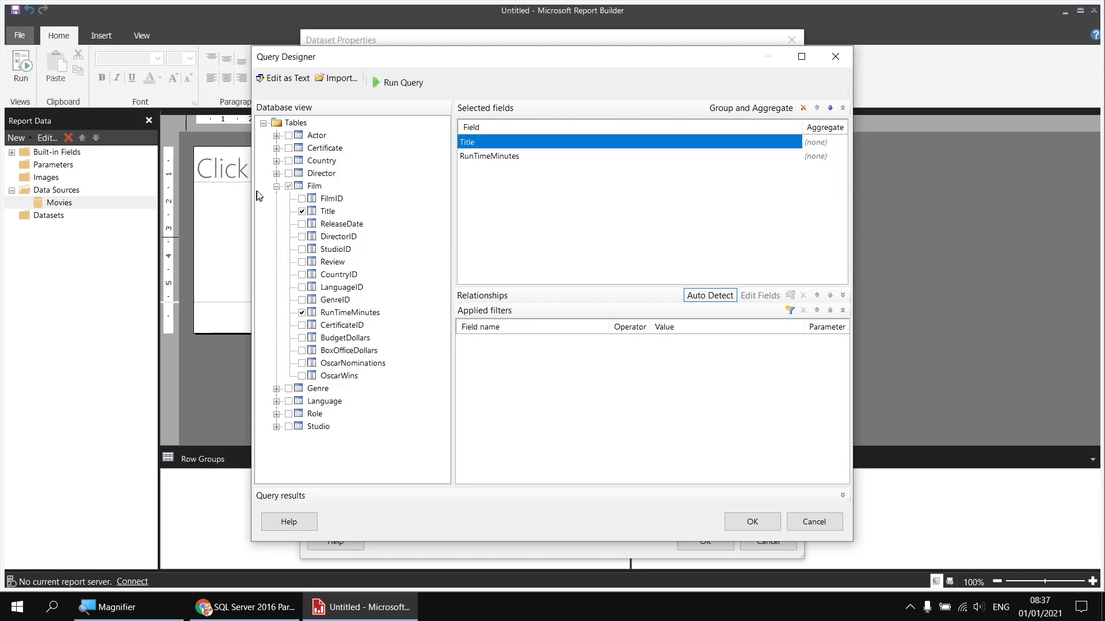
{"action": "left_click", "coordinate": [277, 186]}
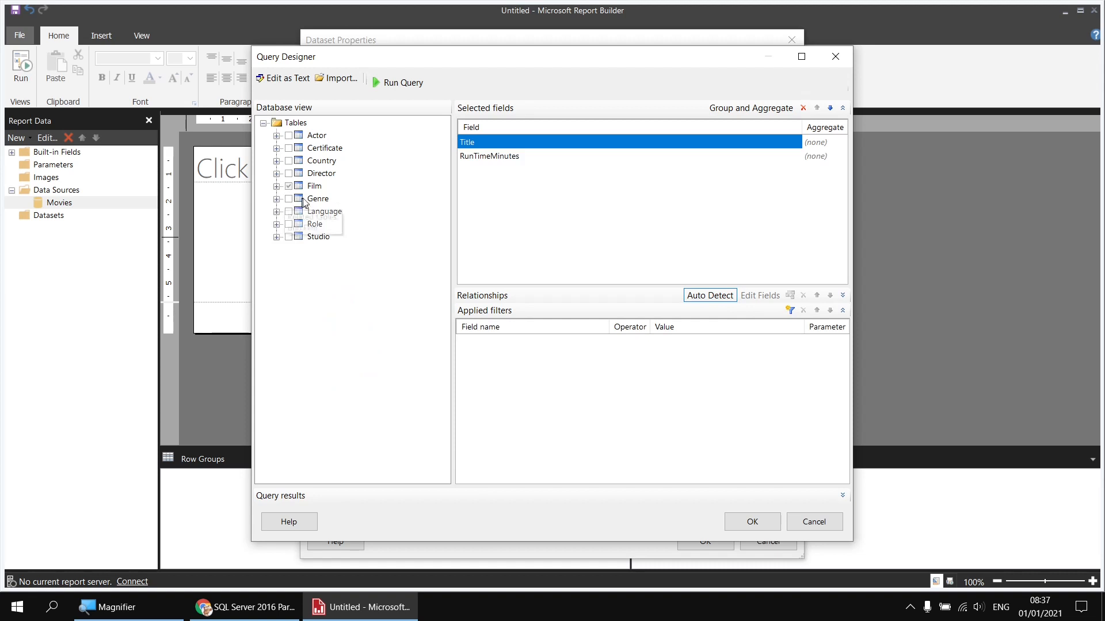
{"action": "left_click", "coordinate": [277, 199]}
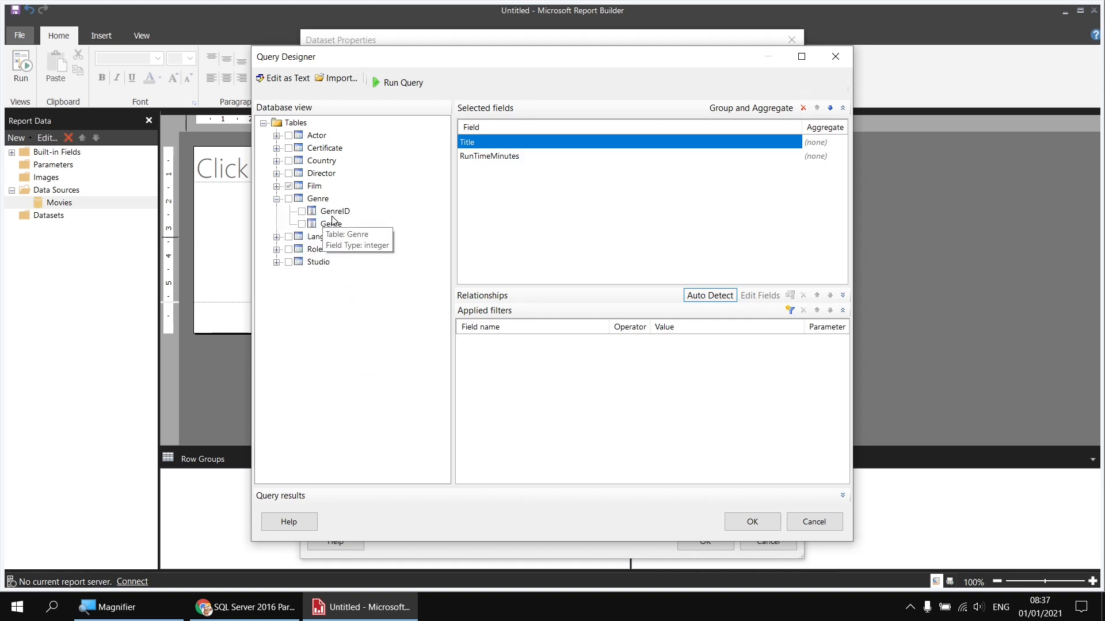
{"action": "left_click", "coordinate": [288, 199]}
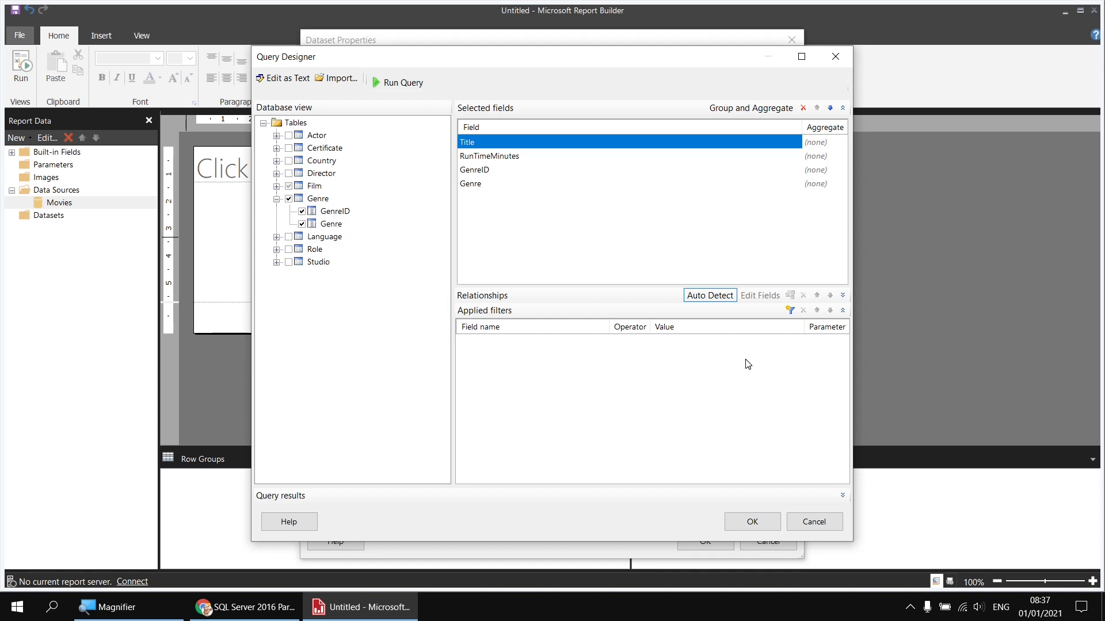
Step: Filter the query to OscarWins greater than or equal to 1 and save the Films dataset
{"action": "left_click", "coordinate": [790, 311]}
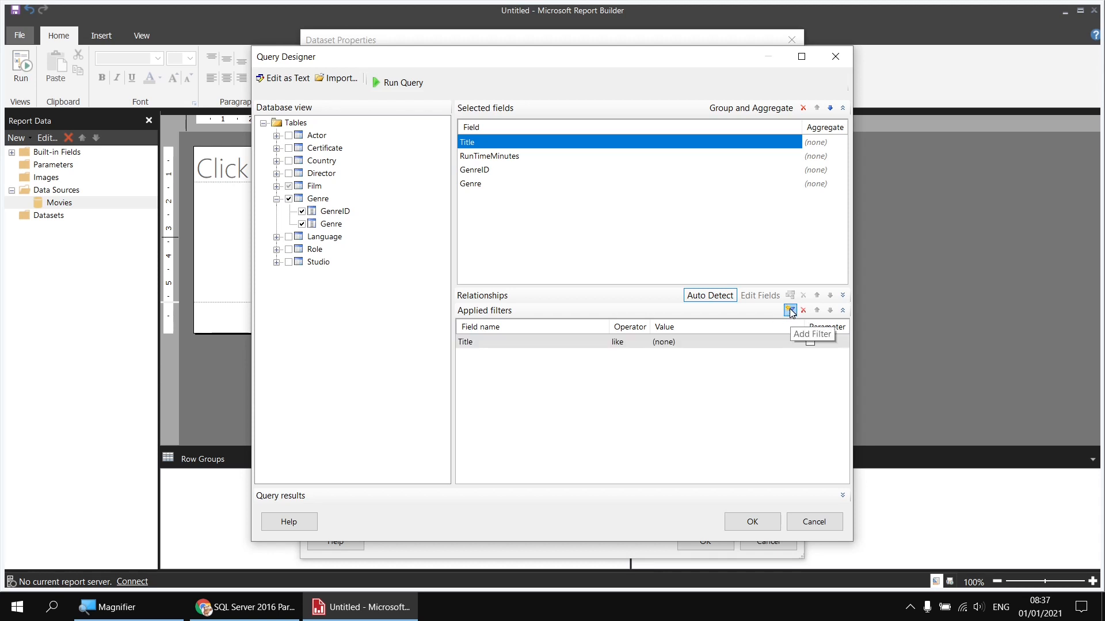
{"action": "left_click", "coordinate": [527, 344]}
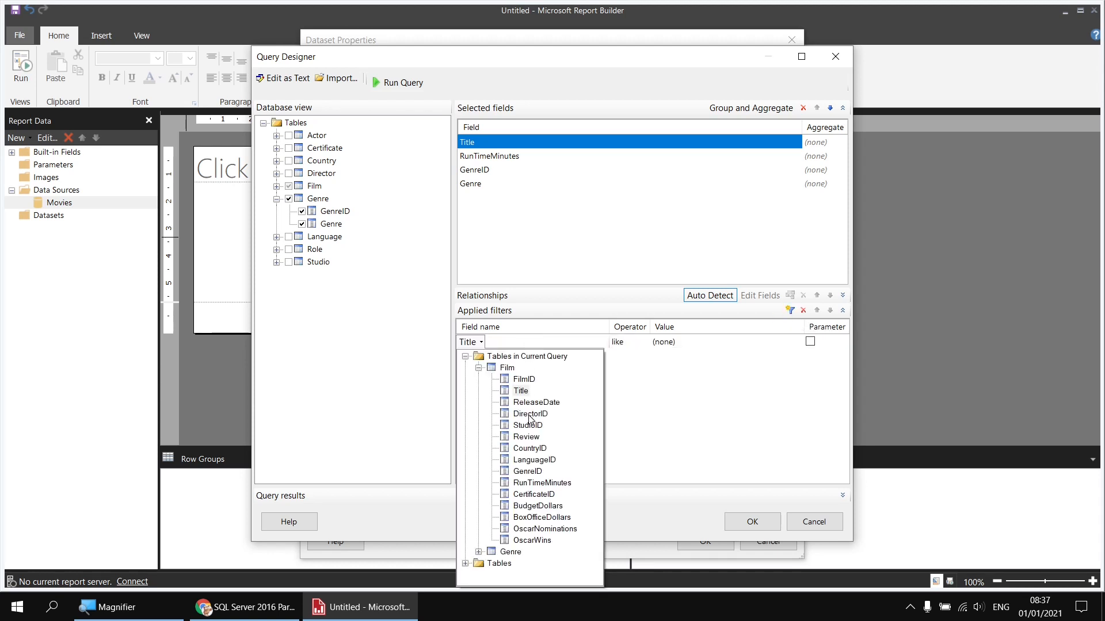
{"action": "left_click", "coordinate": [534, 540]}
{"action": "left_click", "coordinate": [632, 346]}
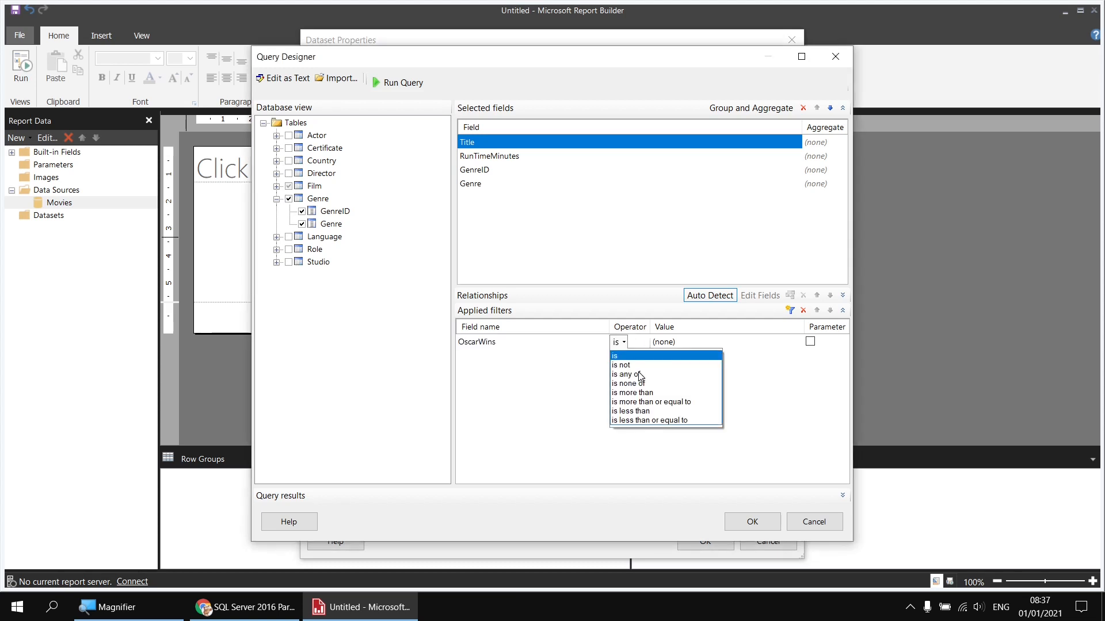
{"action": "left_click", "coordinate": [656, 403]}
{"action": "left_click", "coordinate": [690, 343]}
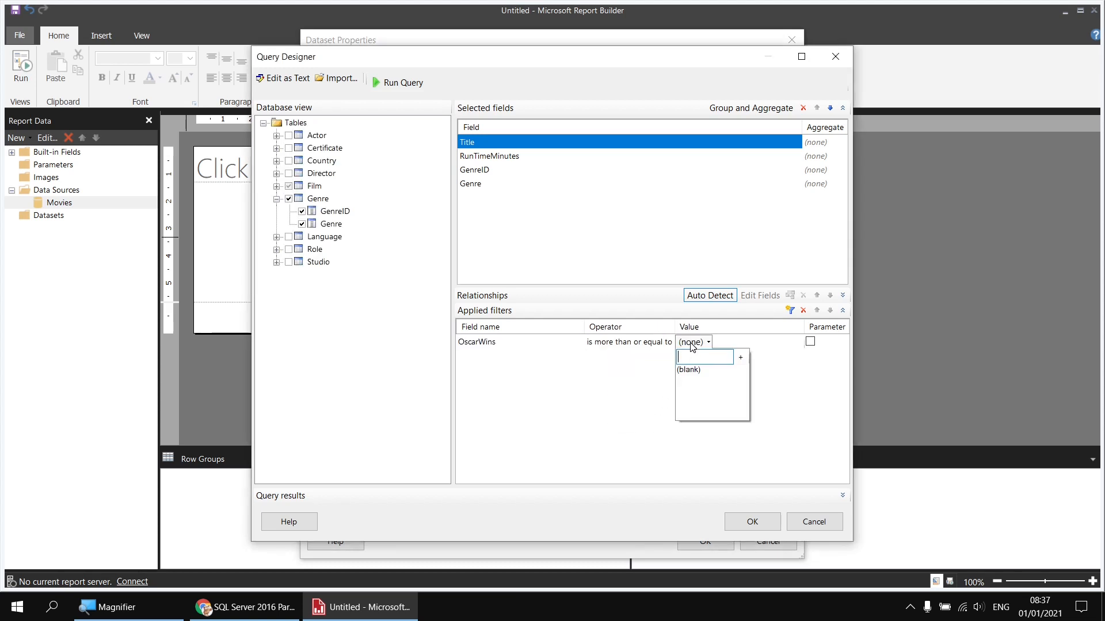
{"action": "type", "text": "1"}
{"action": "key", "text": "Return"}
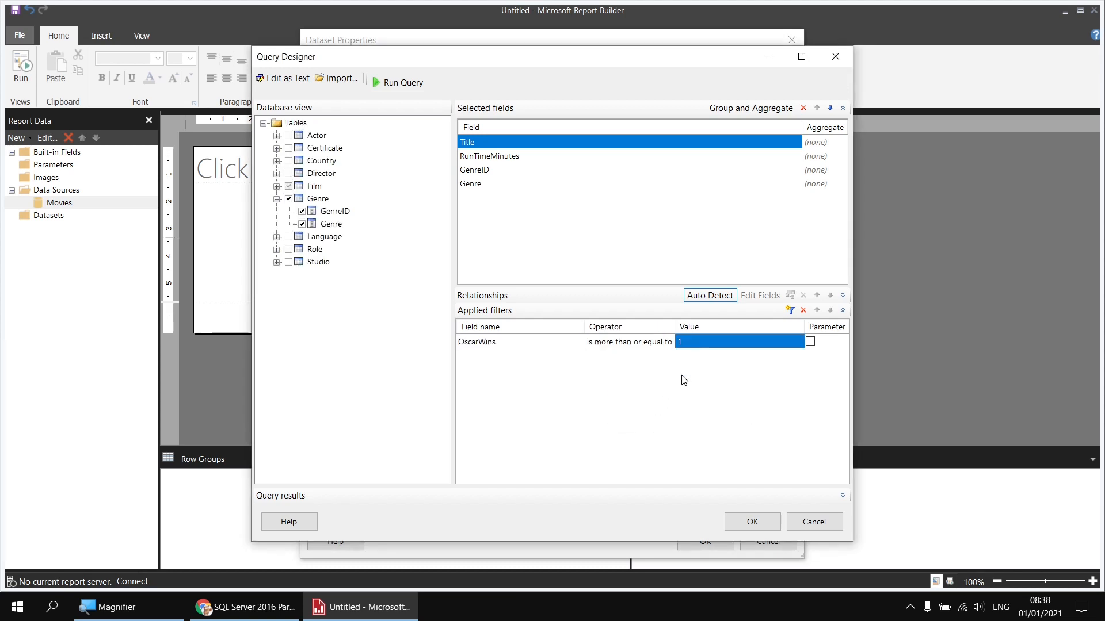
{"action": "left_click", "coordinate": [752, 522]}
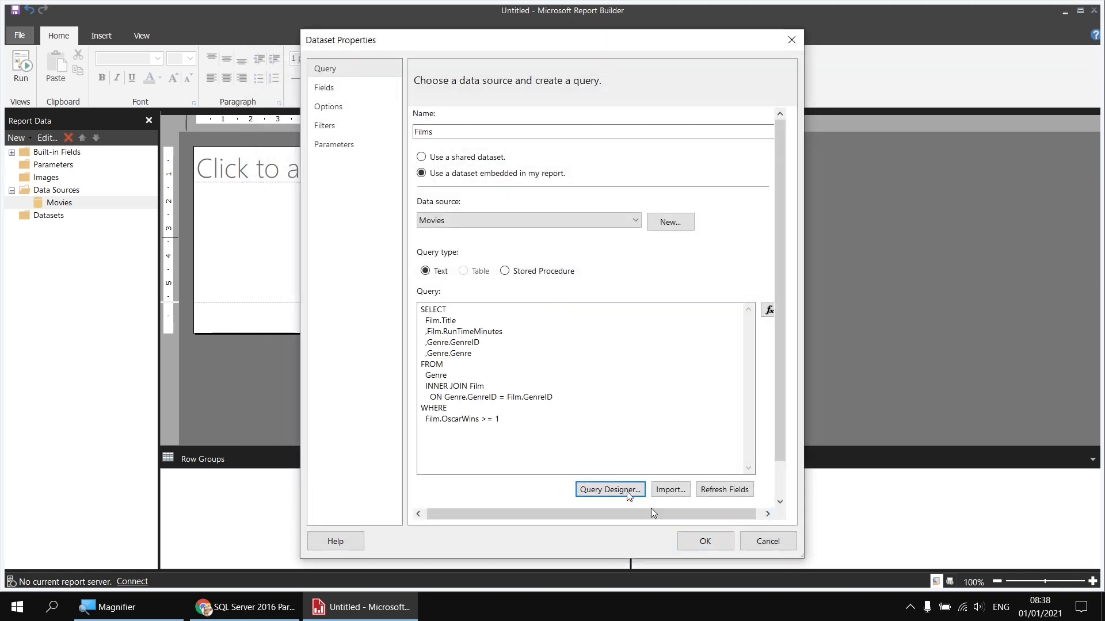
{"action": "left_click", "coordinate": [707, 542]}
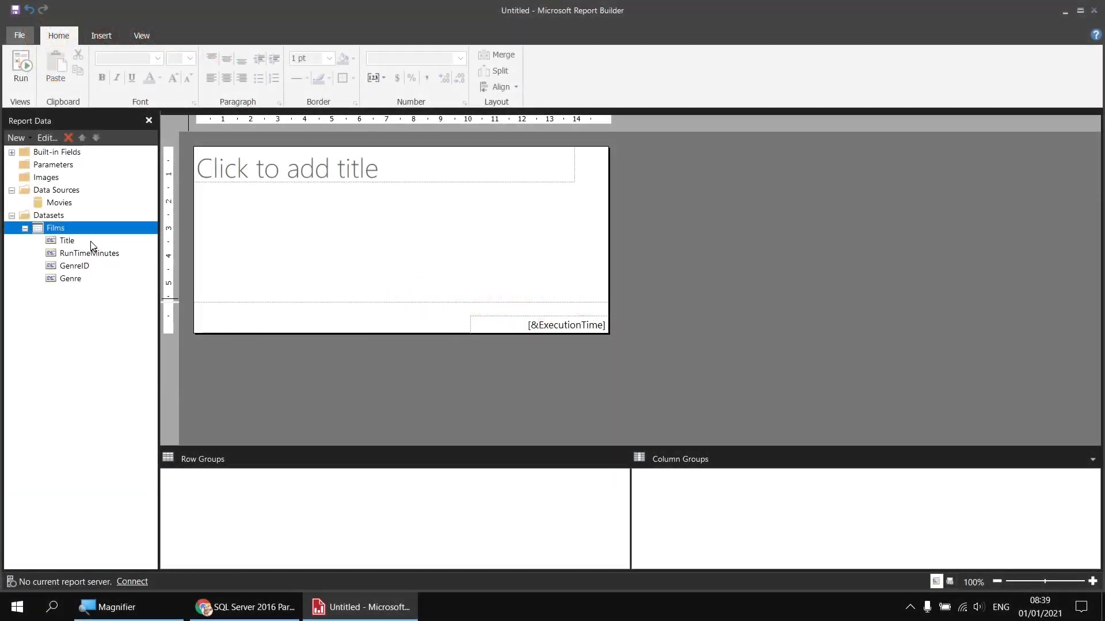
Step: Delete the placeholder title box and remove the page footer
{"action": "left_click", "coordinate": [324, 212]}
{"action": "left_click_drag", "start_coordinate": [324, 211], "coordinate": [273, 169]}
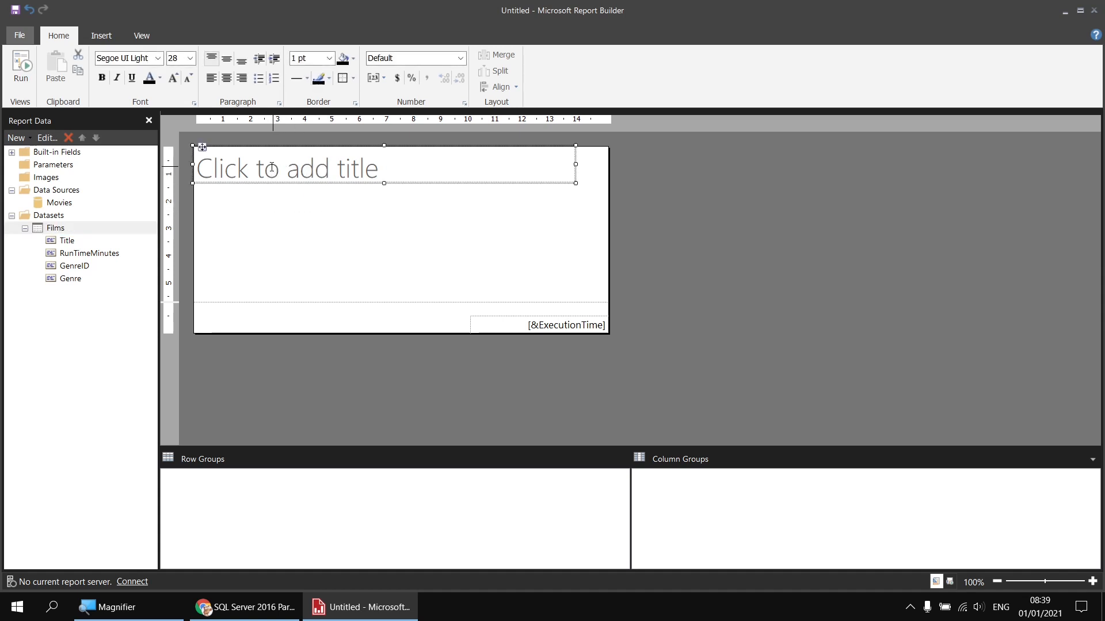
{"action": "key", "text": "Delete"}
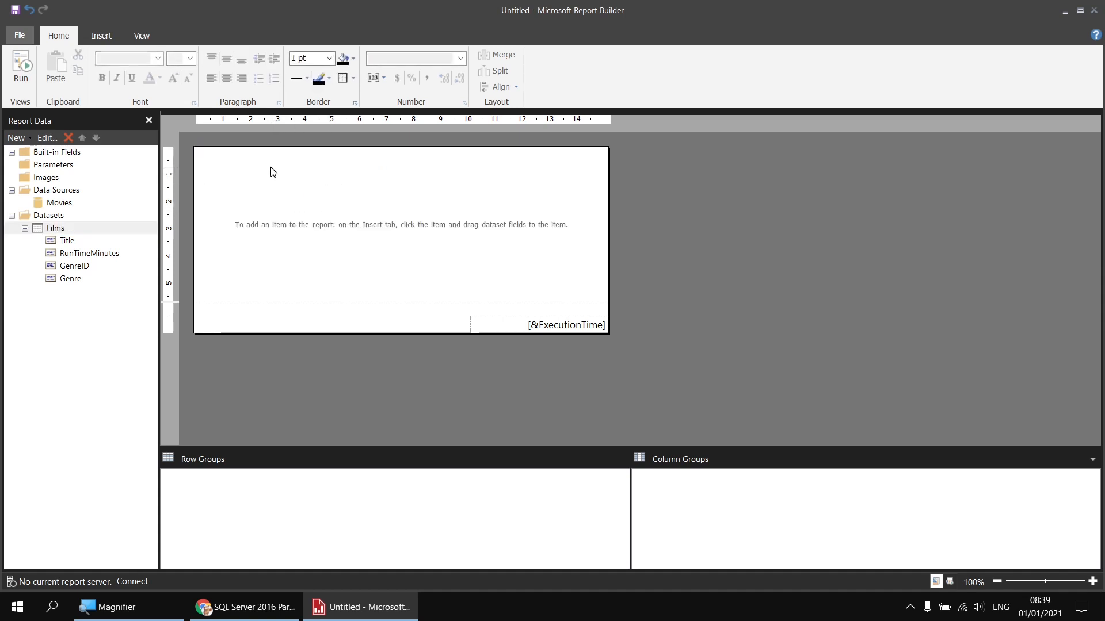
{"action": "right_click", "coordinate": [294, 323]}
{"action": "left_click", "coordinate": [364, 373]}
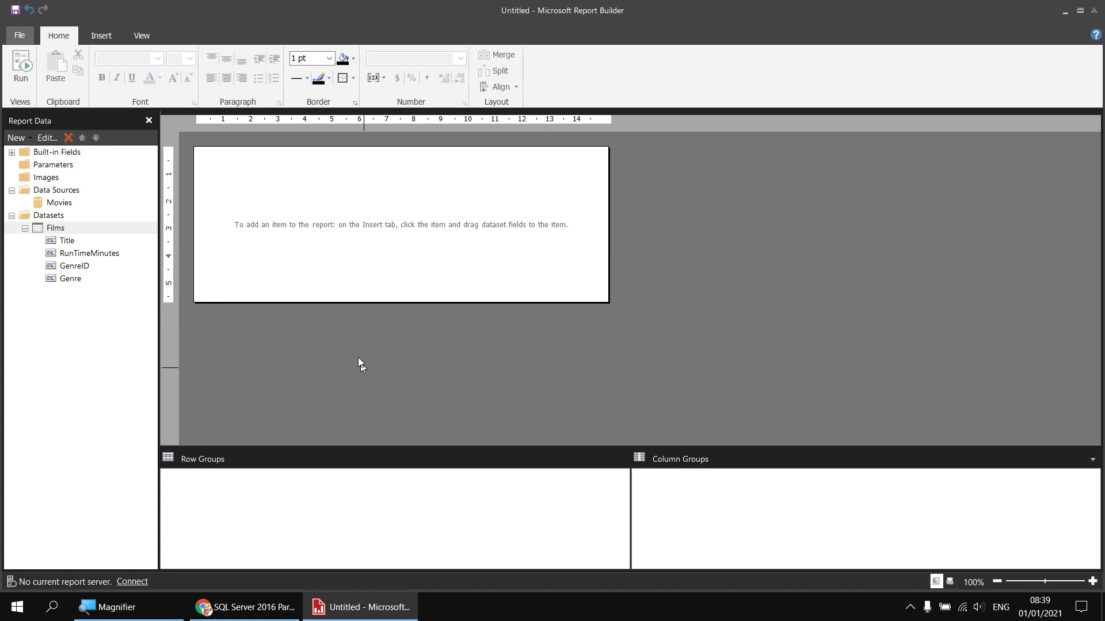
Step: Insert a table in the body with Title and RunTimeMinutes columns, then preview it
{"action": "right_click", "coordinate": [199, 154]}
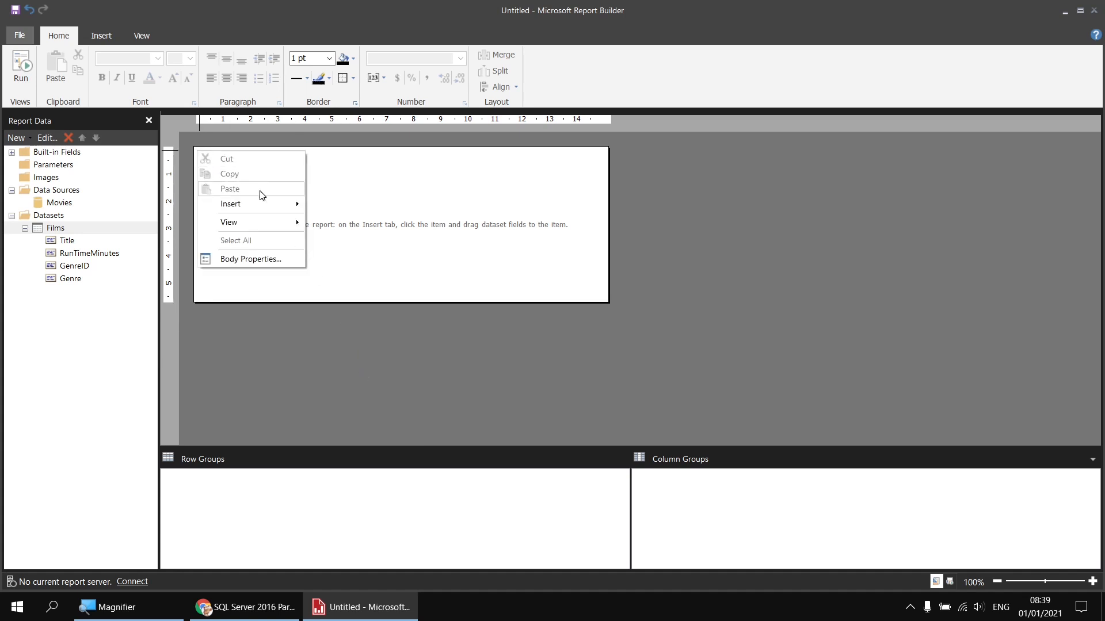
{"action": "mouse_move", "coordinate": [268, 204]}
{"action": "left_click", "coordinate": [348, 237]}
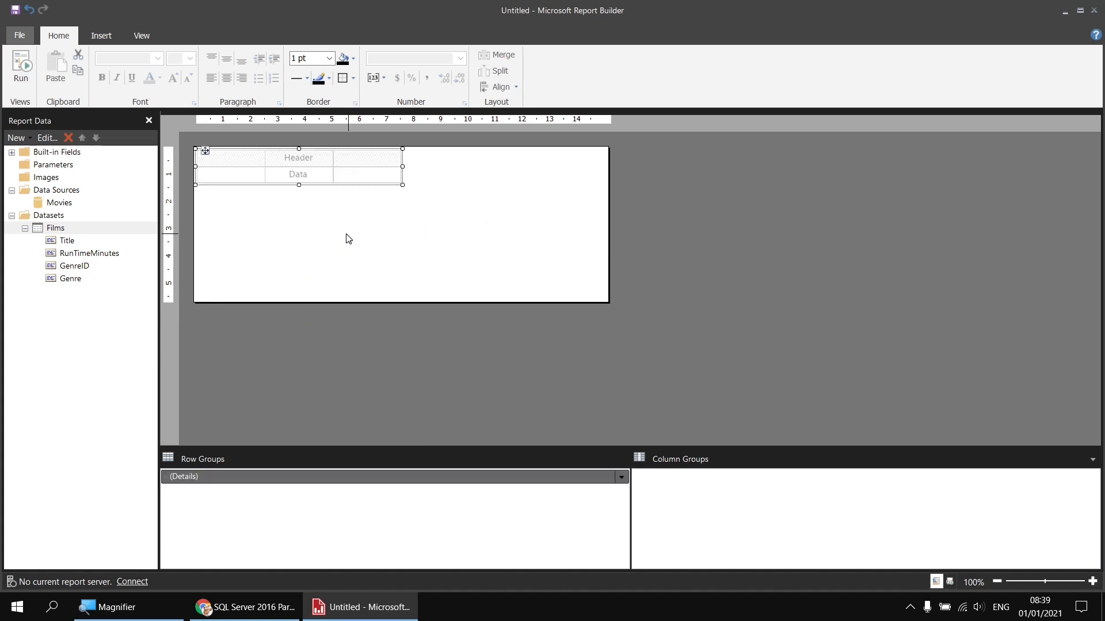
{"action": "left_click", "coordinate": [260, 174]}
{"action": "left_click", "coordinate": [282, 186]}
{"action": "left_click", "coordinate": [326, 172]}
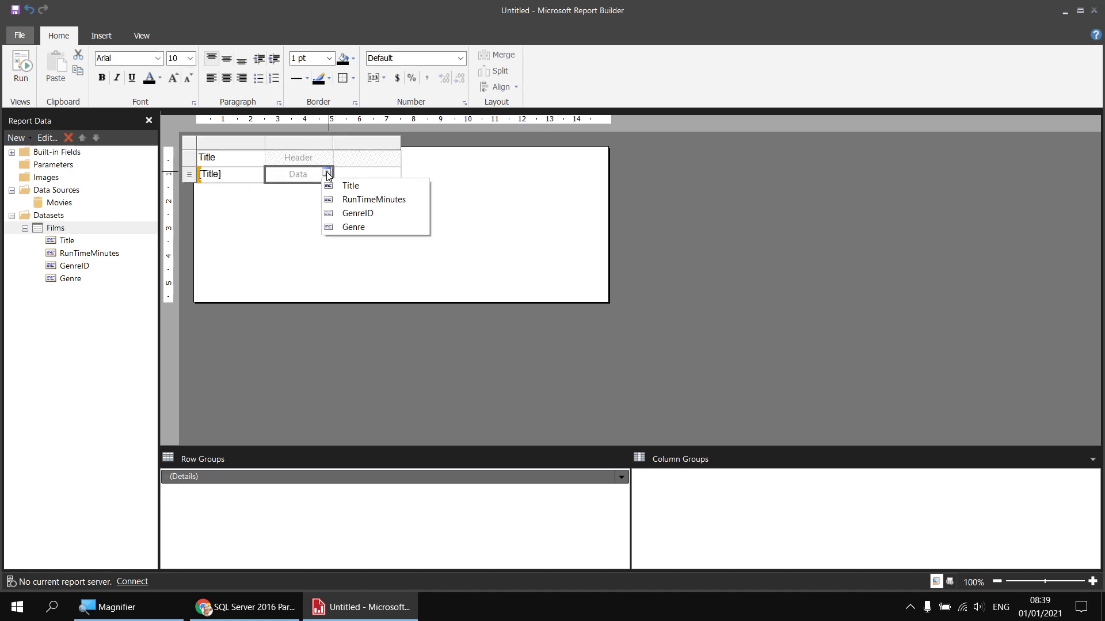
{"action": "left_click", "coordinate": [375, 199]}
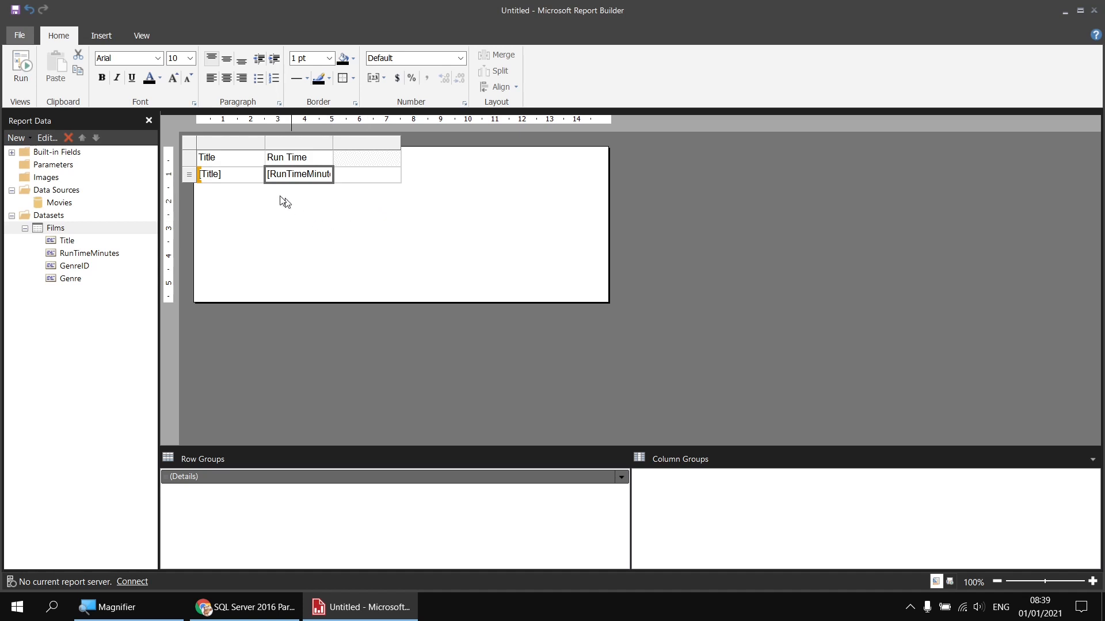
{"action": "left_click", "coordinate": [24, 68]}
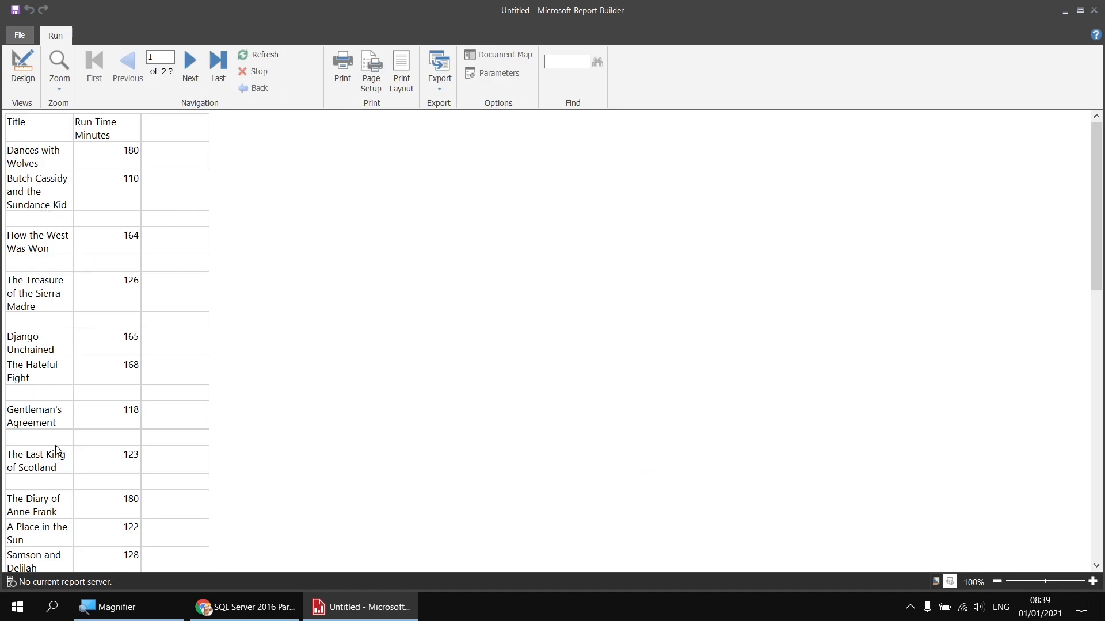
Step: Try Arial Black on the whole table, revert it to Arial, preview, and return to design
{"action": "scroll", "coordinate": [115, 490], "scroll_direction": "down", "scroll_amount": 3}
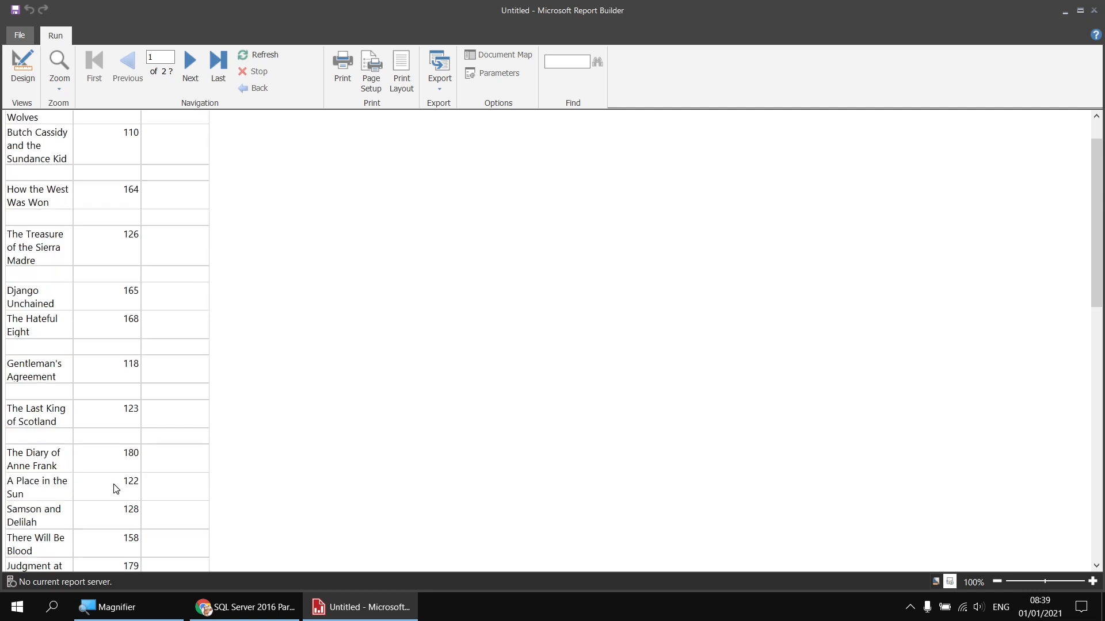
{"action": "scroll", "coordinate": [54, 249], "scroll_direction": "up", "scroll_amount": 3}
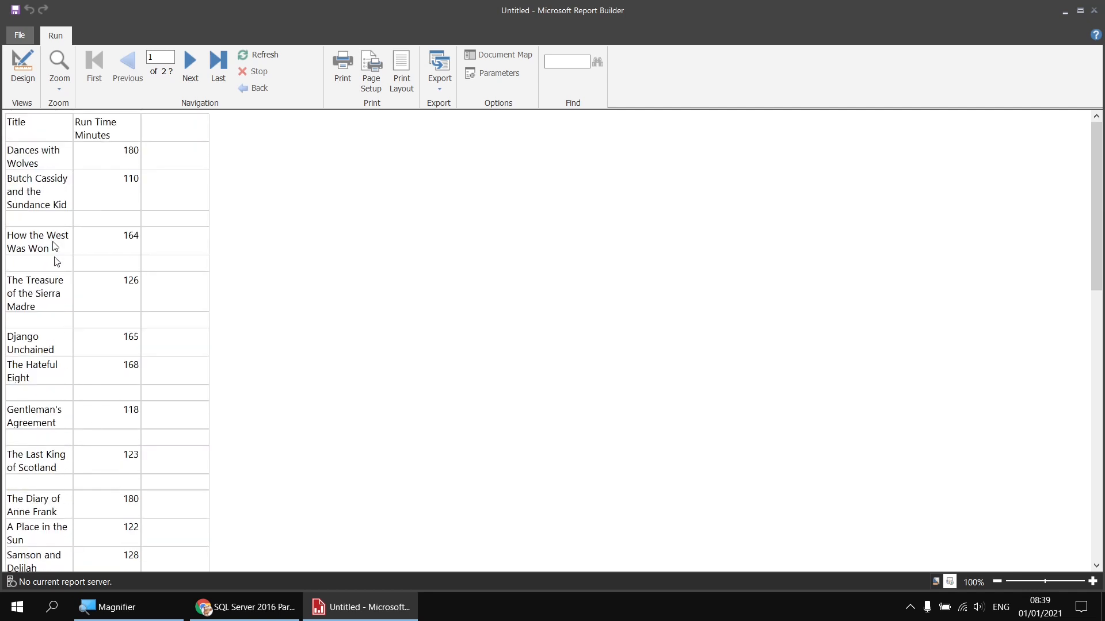
{"action": "left_click", "coordinate": [22, 68]}
{"action": "left_click", "coordinate": [239, 173]}
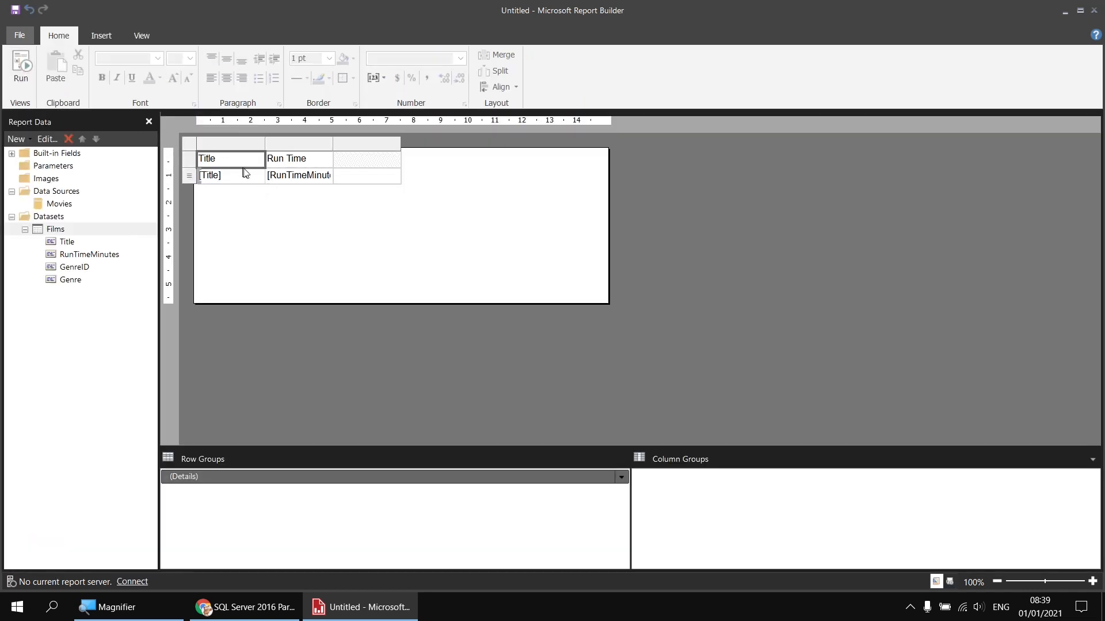
{"action": "left_click", "coordinate": [378, 172]}
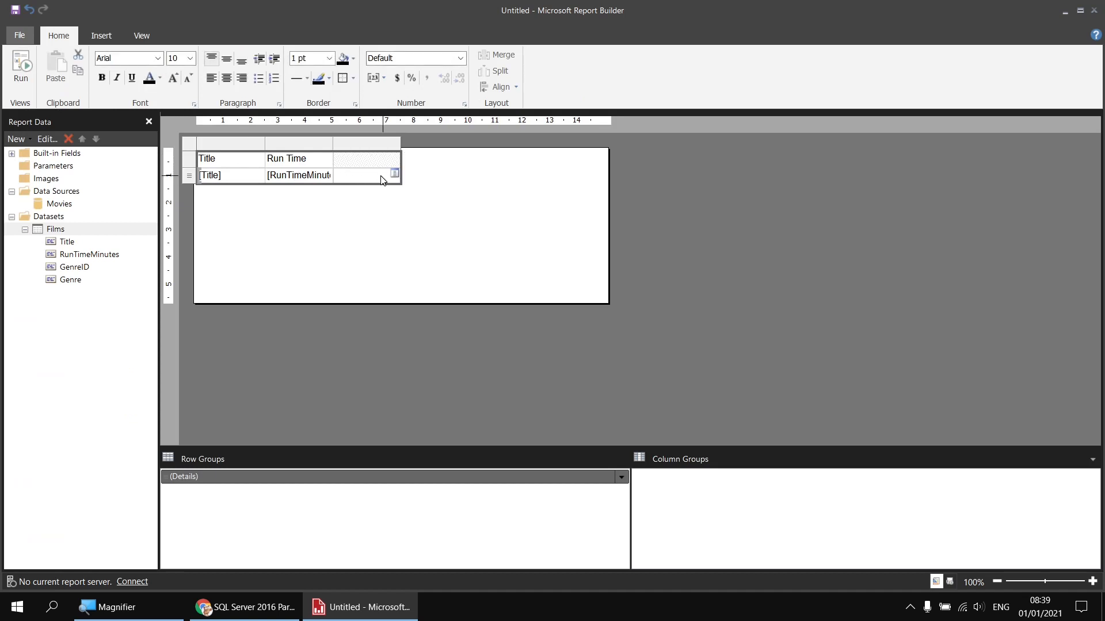
{"action": "left_click", "coordinate": [157, 58]}
{"action": "left_click", "coordinate": [114, 81]}
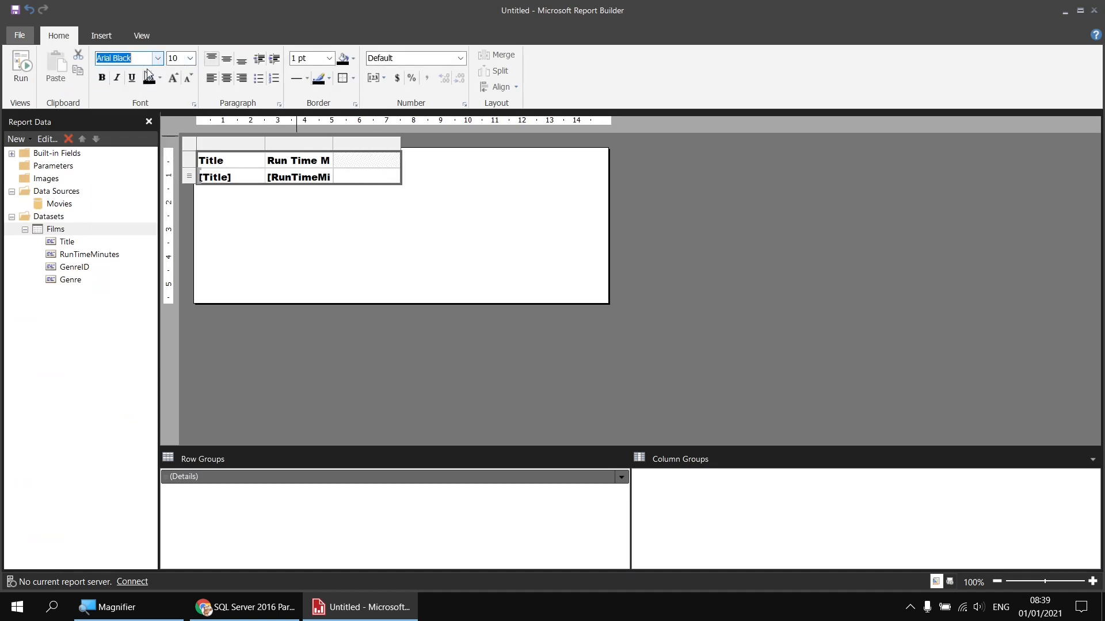
{"action": "left_click", "coordinate": [157, 58]}
{"action": "scroll", "coordinate": [131, 94], "scroll_direction": "up", "scroll_amount": 1}
{"action": "left_click", "coordinate": [127, 92]}
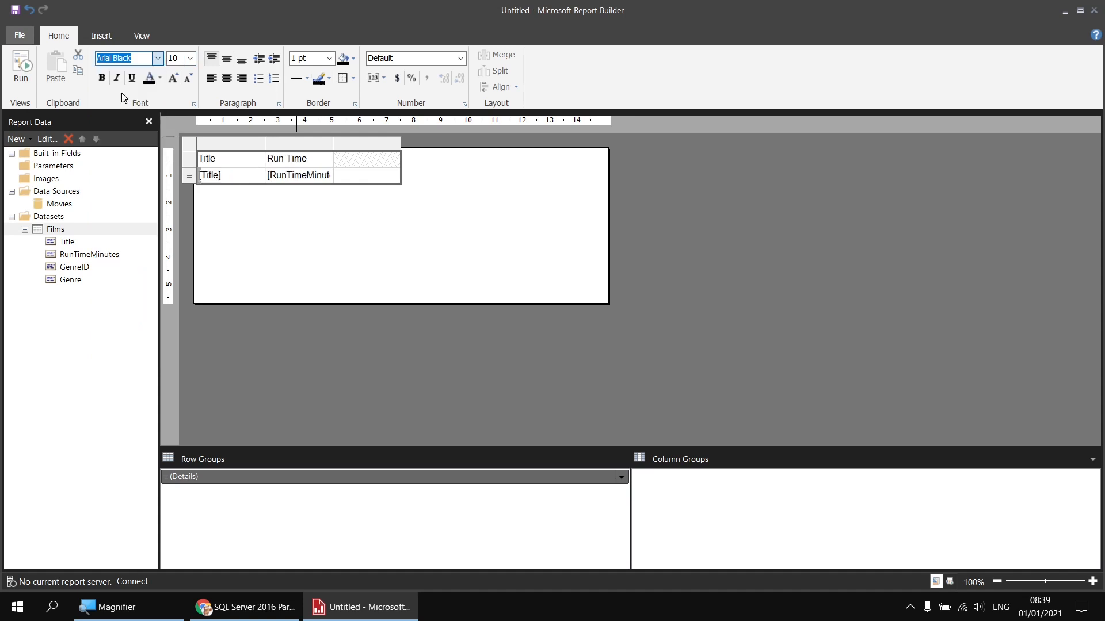
{"action": "left_click", "coordinate": [22, 67]}
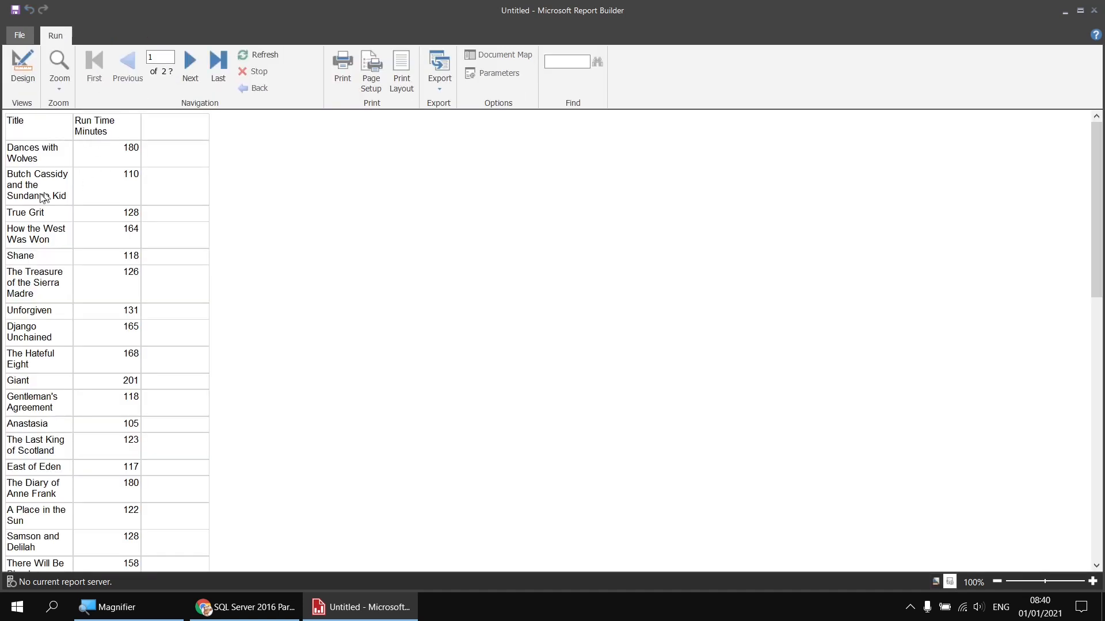
{"action": "left_click", "coordinate": [24, 72]}
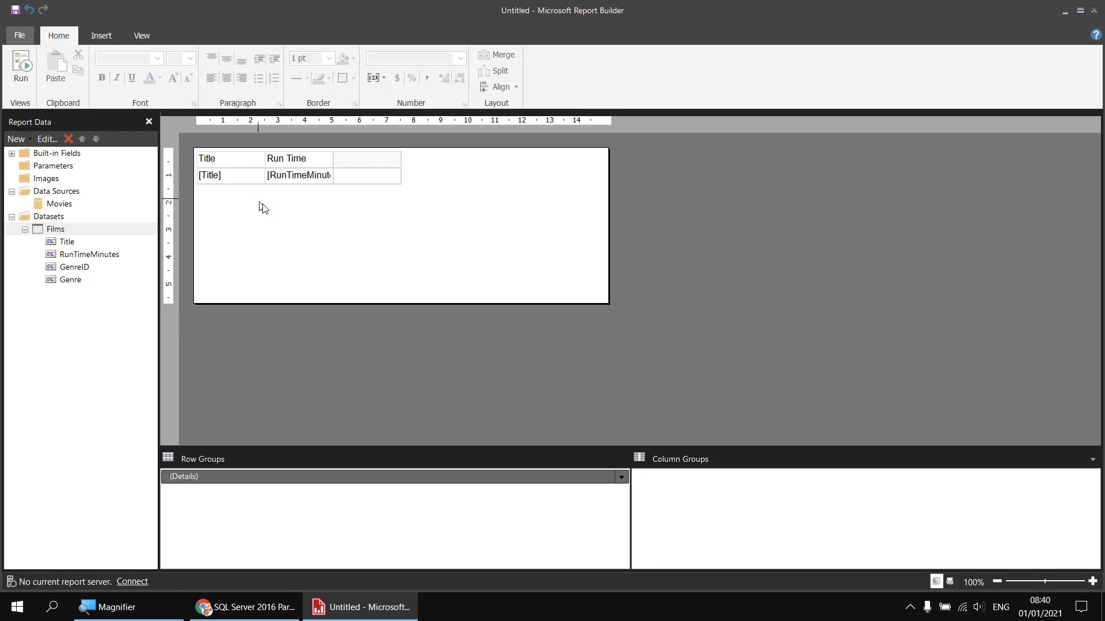
Step: Place the table top-left, widen Title, fill the header row light steel blue, then preview
{"action": "left_click_drag", "start_coordinate": [263, 205], "coordinate": [472, 147]}
{"action": "left_click", "coordinate": [234, 157]}
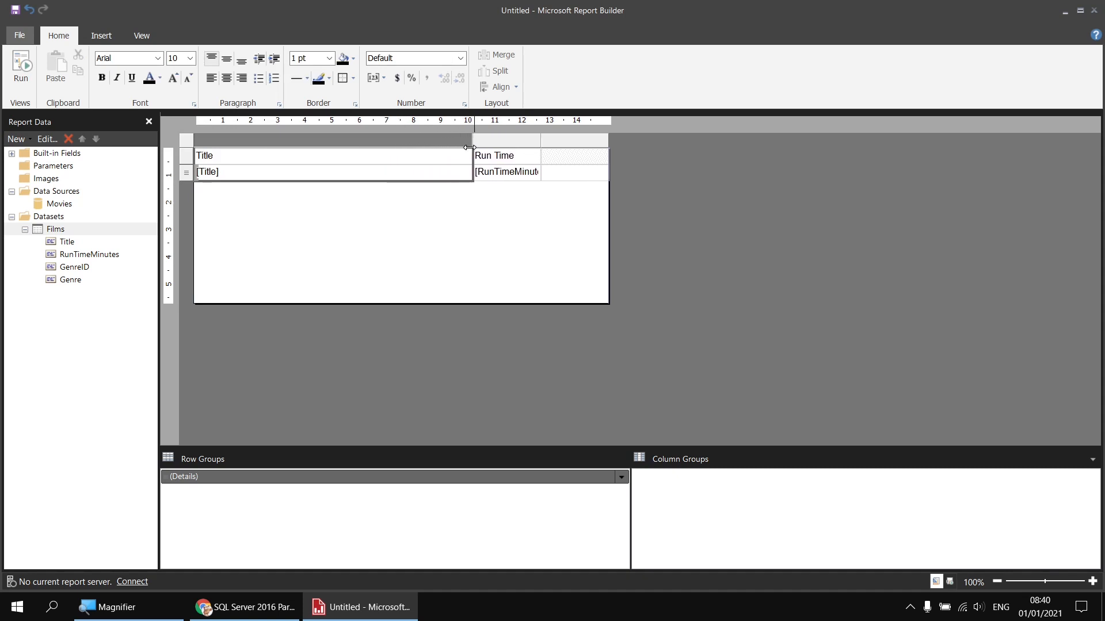
{"action": "left_click", "coordinate": [190, 159]}
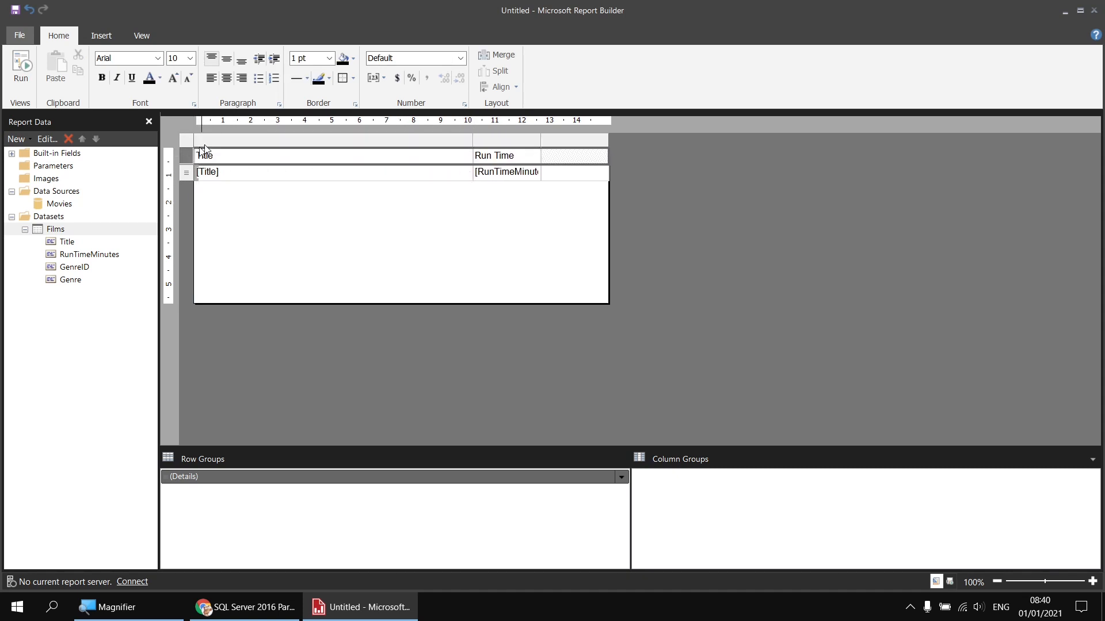
{"action": "left_click", "coordinate": [352, 58]}
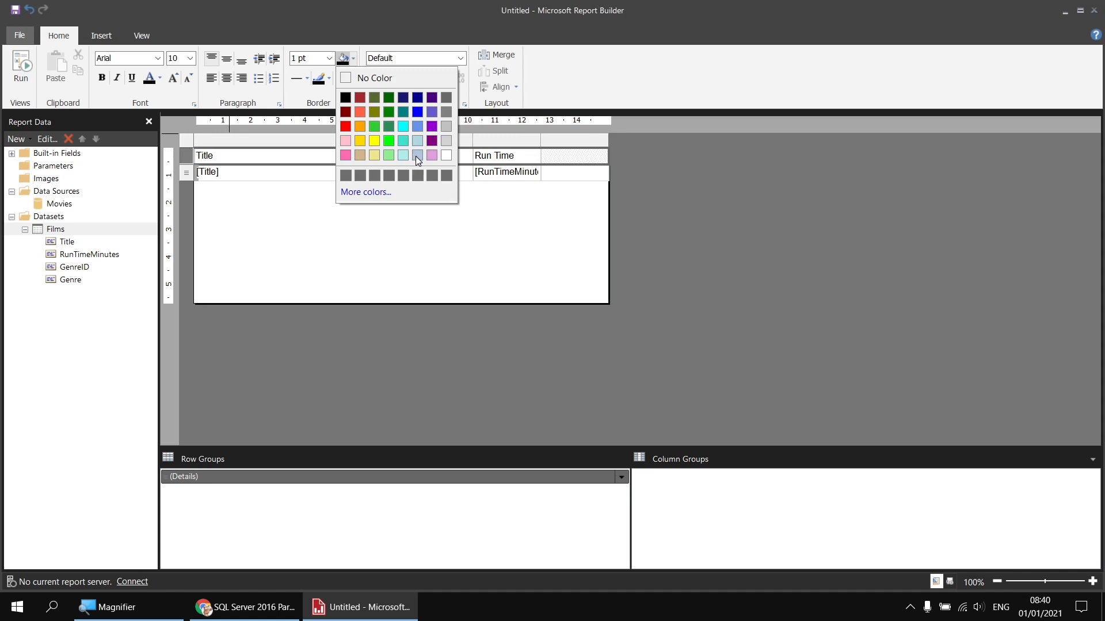
{"action": "left_click", "coordinate": [418, 156]}
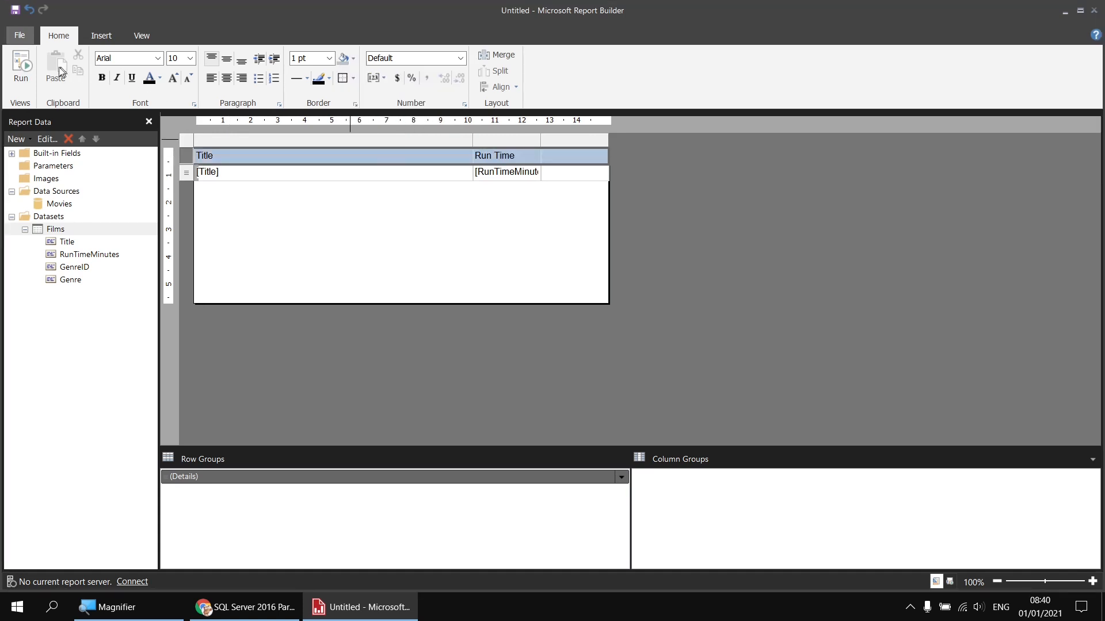
{"action": "left_click", "coordinate": [21, 66]}
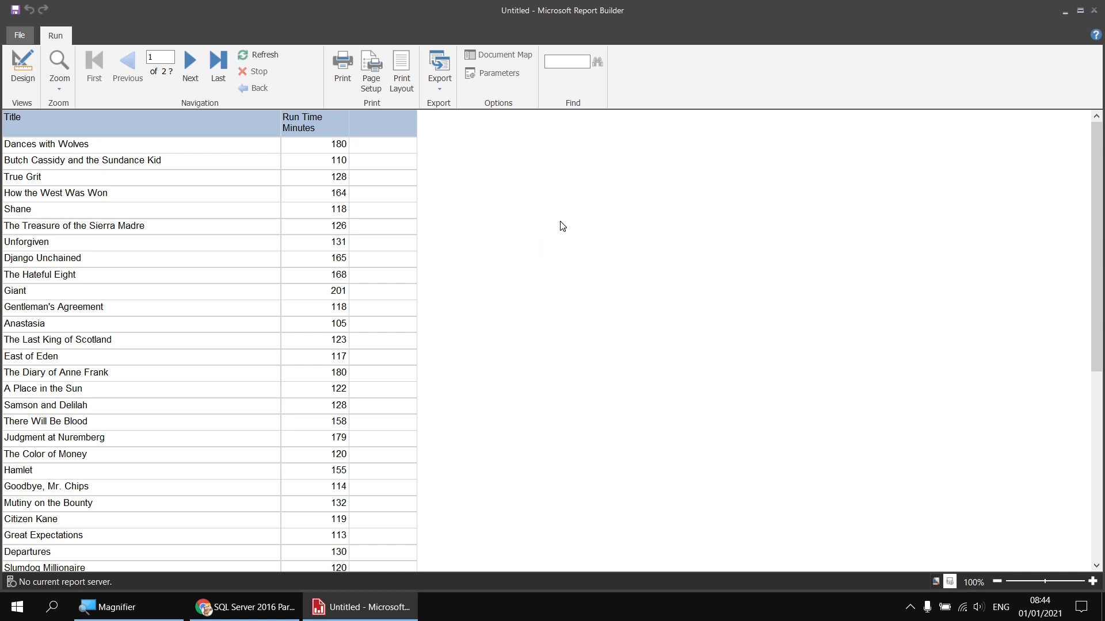
Step: Return from the two-page film list preview to design view
{"action": "left_click", "coordinate": [23, 68]}
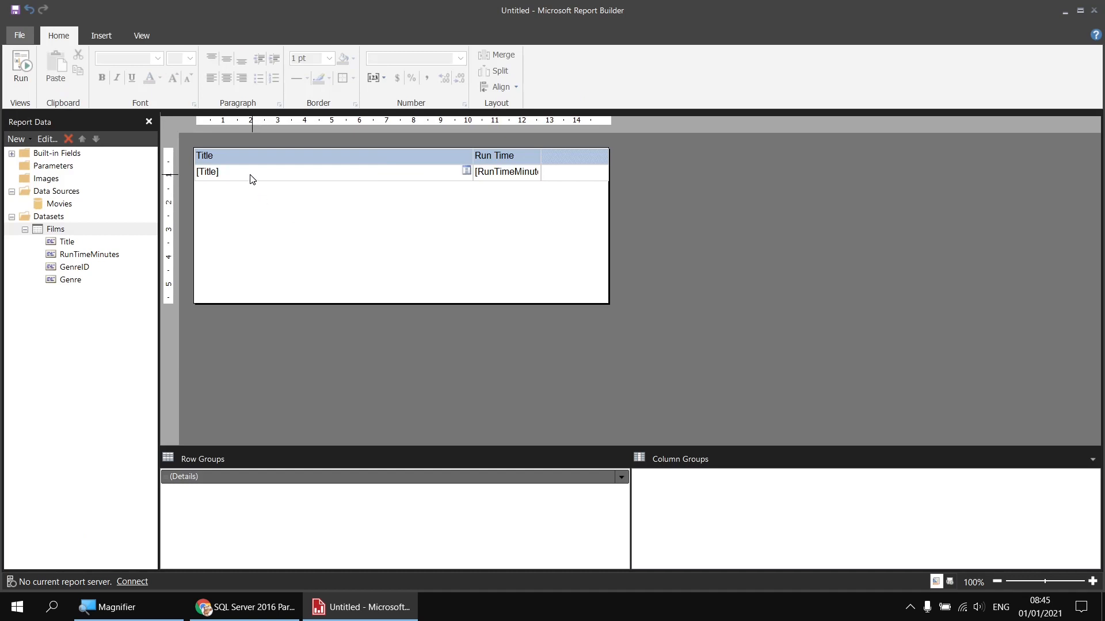
Step: Insert an empty row below the [Title]/[RunTimeMinutes] detail group
{"action": "left_click", "coordinate": [252, 180]}
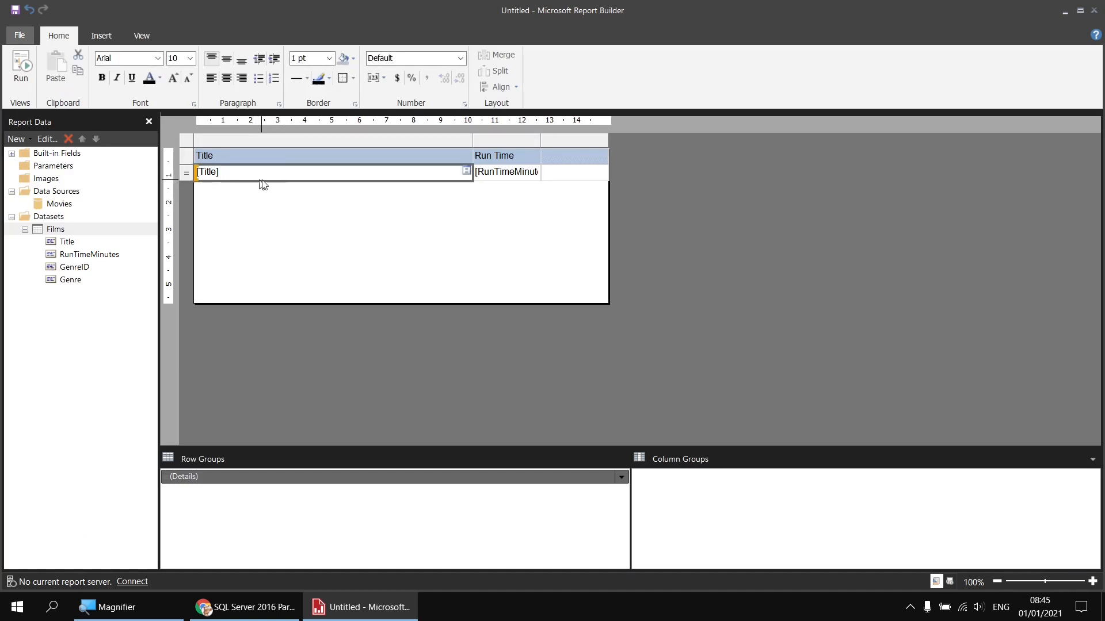
{"action": "right_click", "coordinate": [187, 176]}
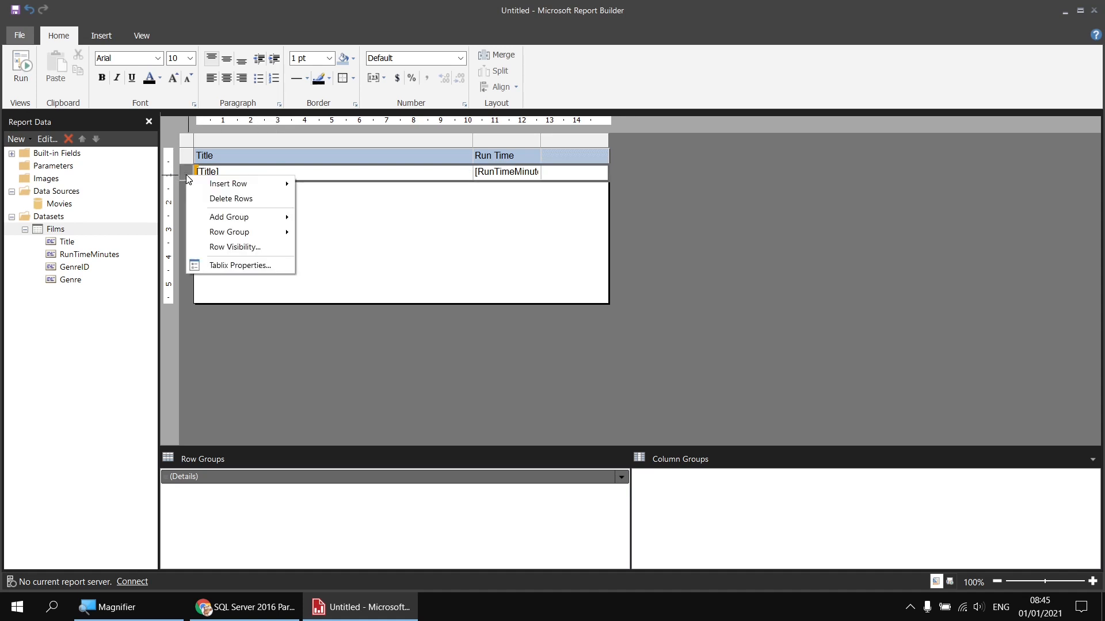
{"action": "mouse_move", "coordinate": [264, 184]}
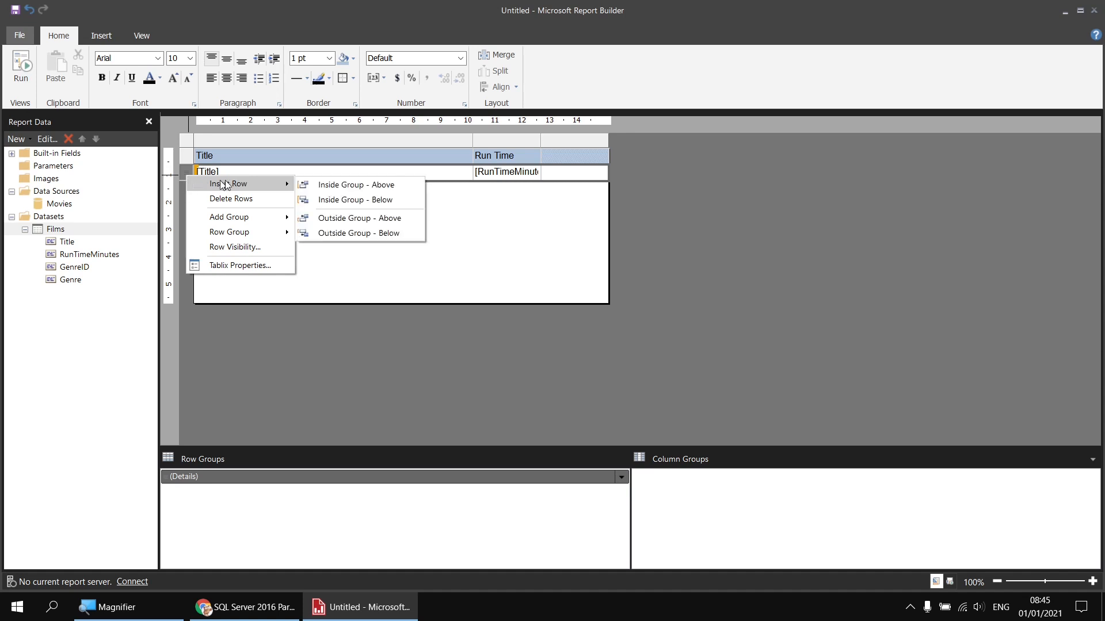
{"action": "left_click", "coordinate": [336, 236]}
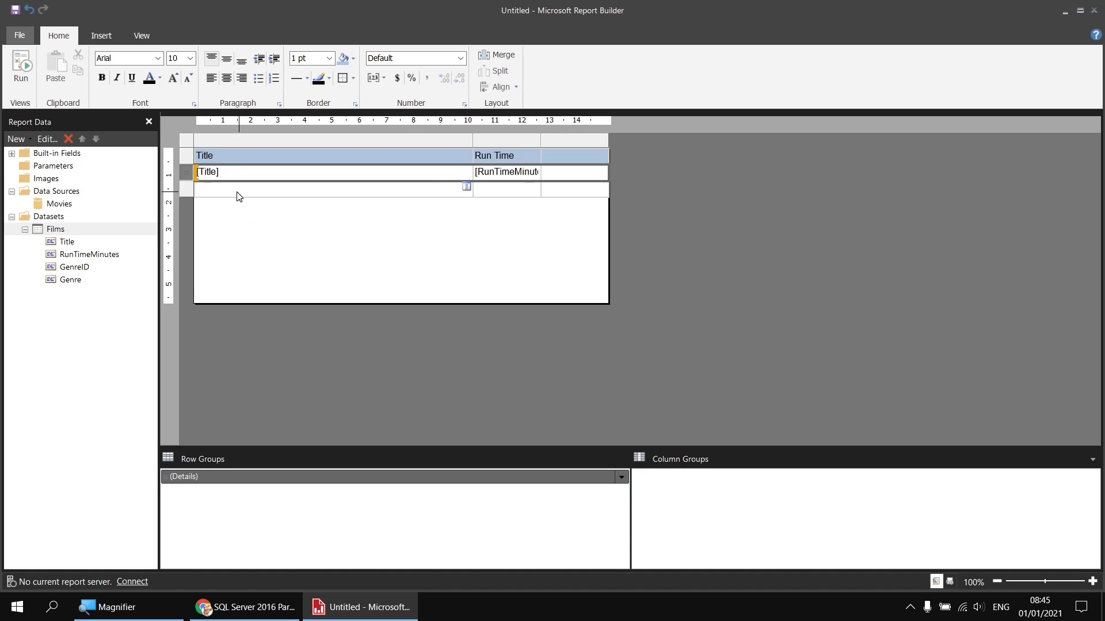
Step: Put the RunTimeMinutes total, [Sum(RunTimeMinutes)], in the new row's Run Time cell
{"action": "left_click", "coordinate": [530, 194]}
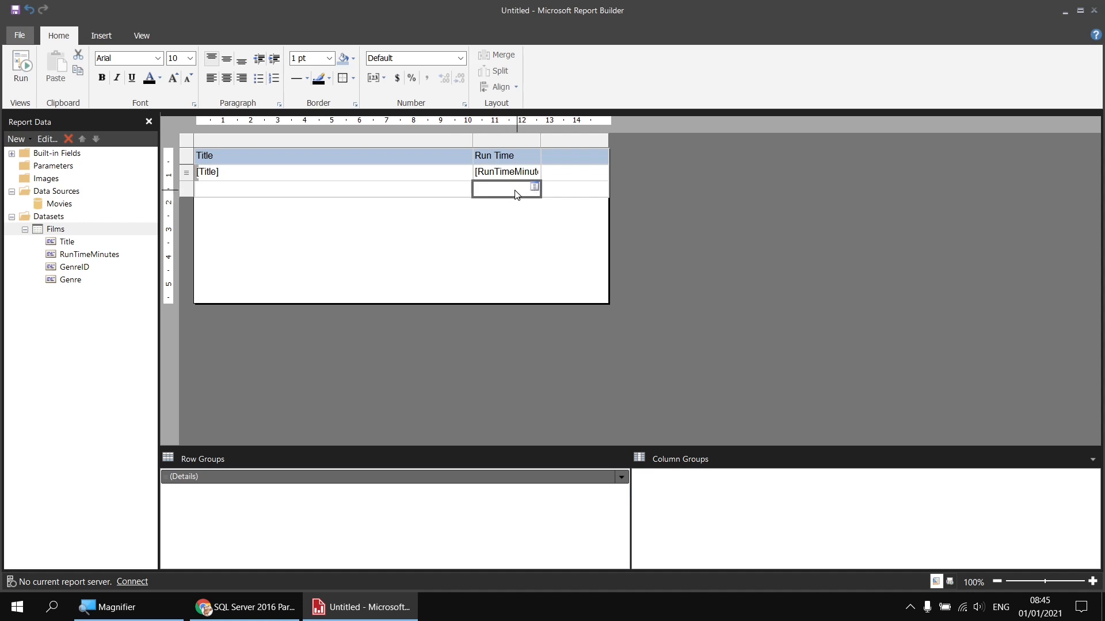
{"action": "left_click", "coordinate": [535, 188]}
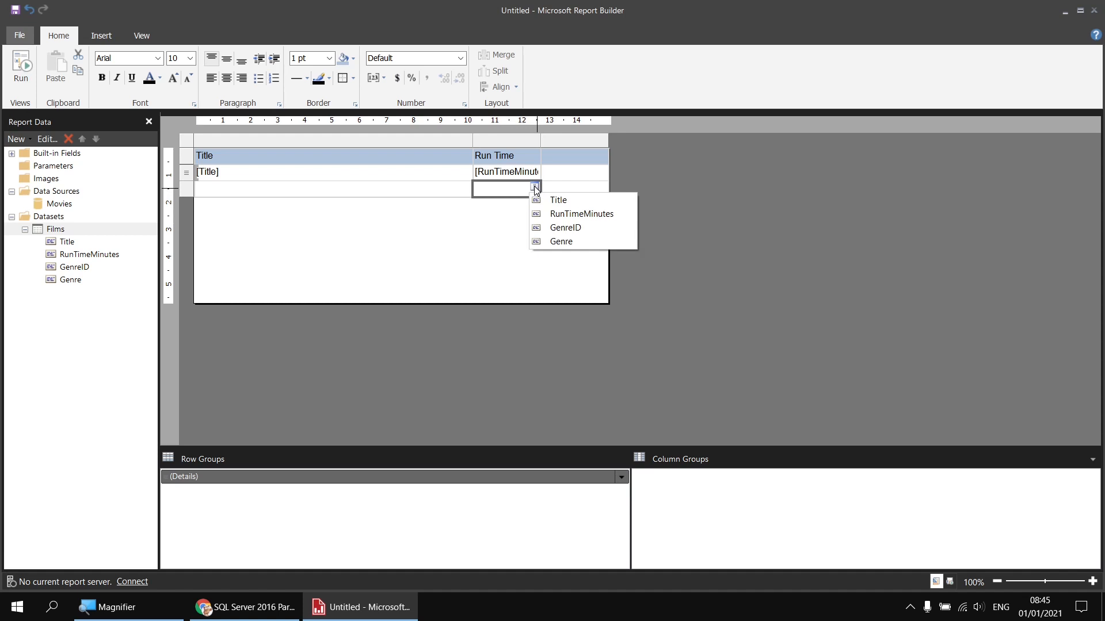
{"action": "left_click", "coordinate": [559, 219]}
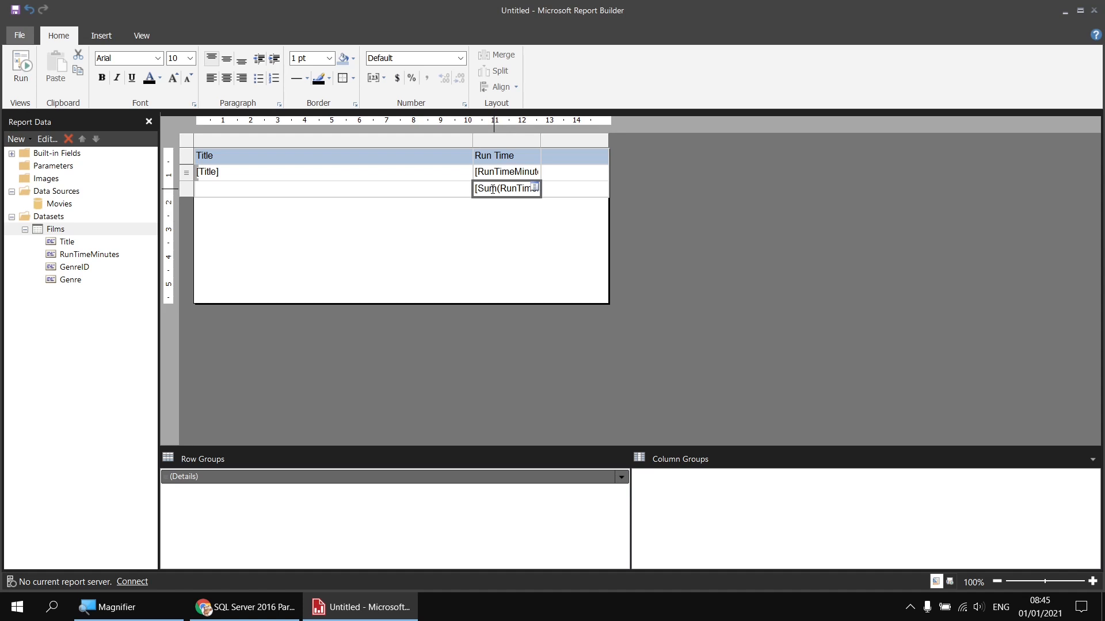
Step: Change the total to Max(RunTimeMinutes) and label its row 'Longest run time'
{"action": "double_click", "coordinate": [492, 189]}
{"action": "right_click", "coordinate": [493, 190]}
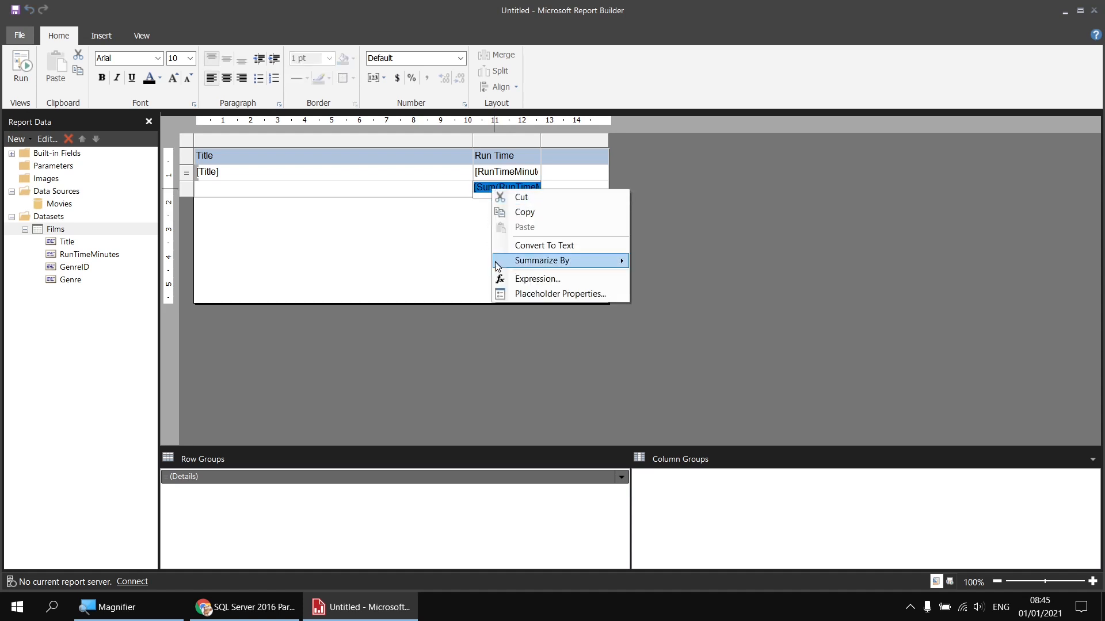
{"action": "mouse_move", "coordinate": [499, 265]}
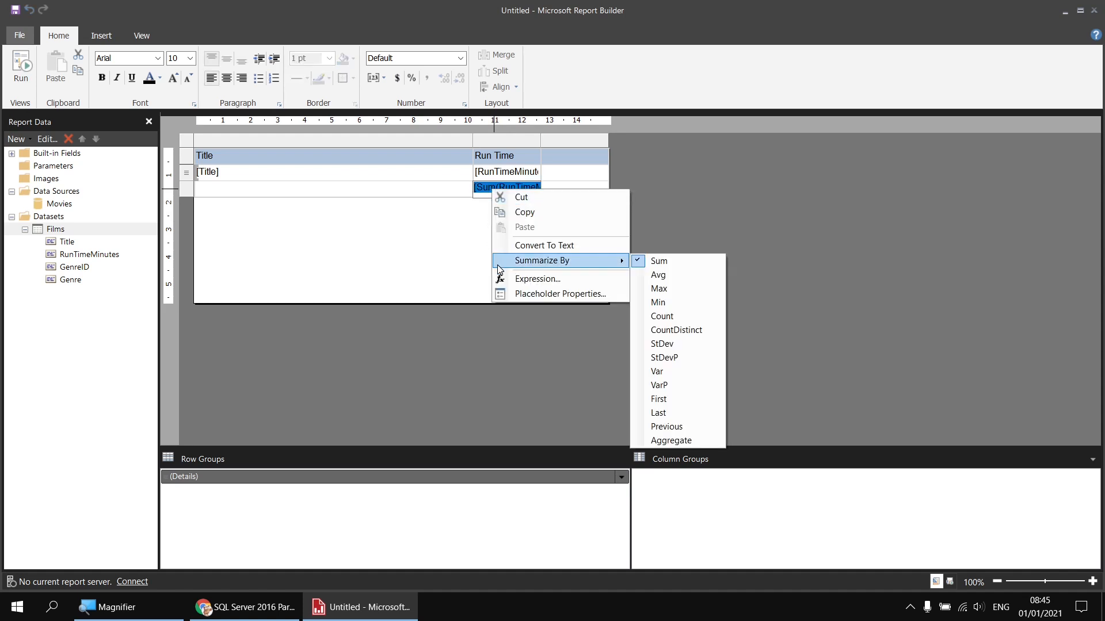
{"action": "left_click", "coordinate": [668, 288]}
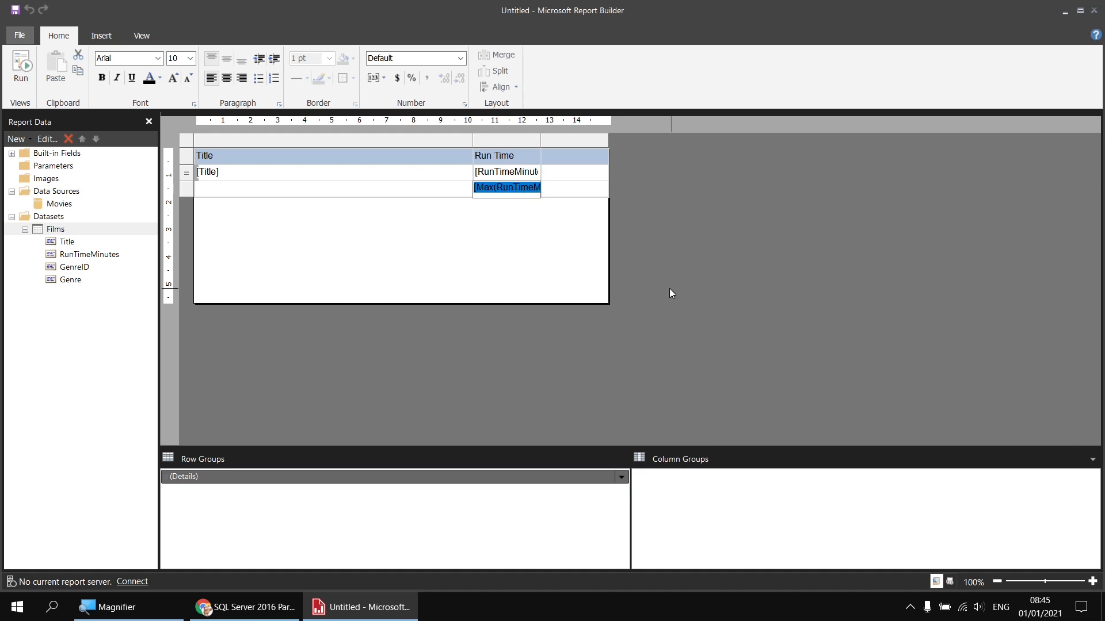
{"action": "left_click", "coordinate": [442, 191]}
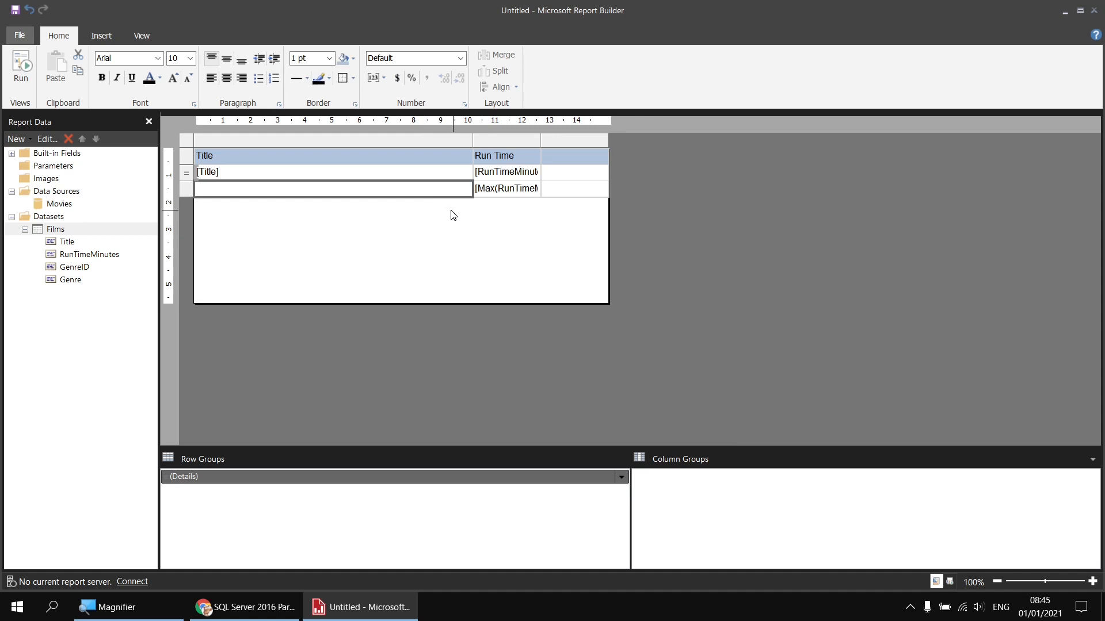
{"action": "type", "text": "Longest r"}
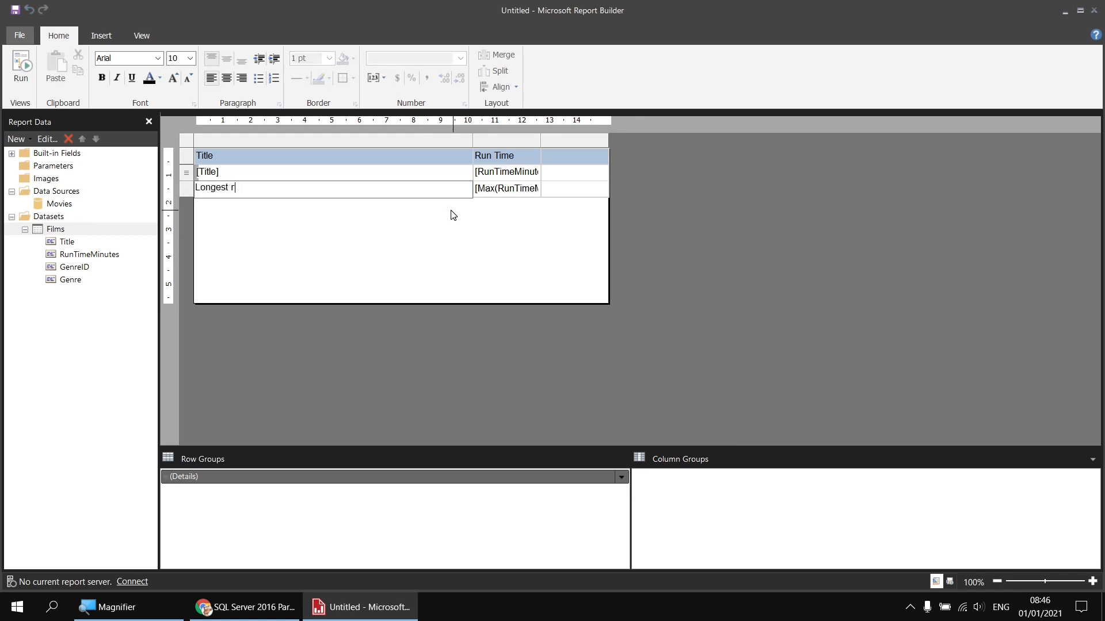
{"action": "type", "text": "un time"}
{"action": "left_click", "coordinate": [395, 217]}
Step: Insert an empty row below the Longest run time row and select its label cell
{"action": "left_click", "coordinate": [299, 190]}
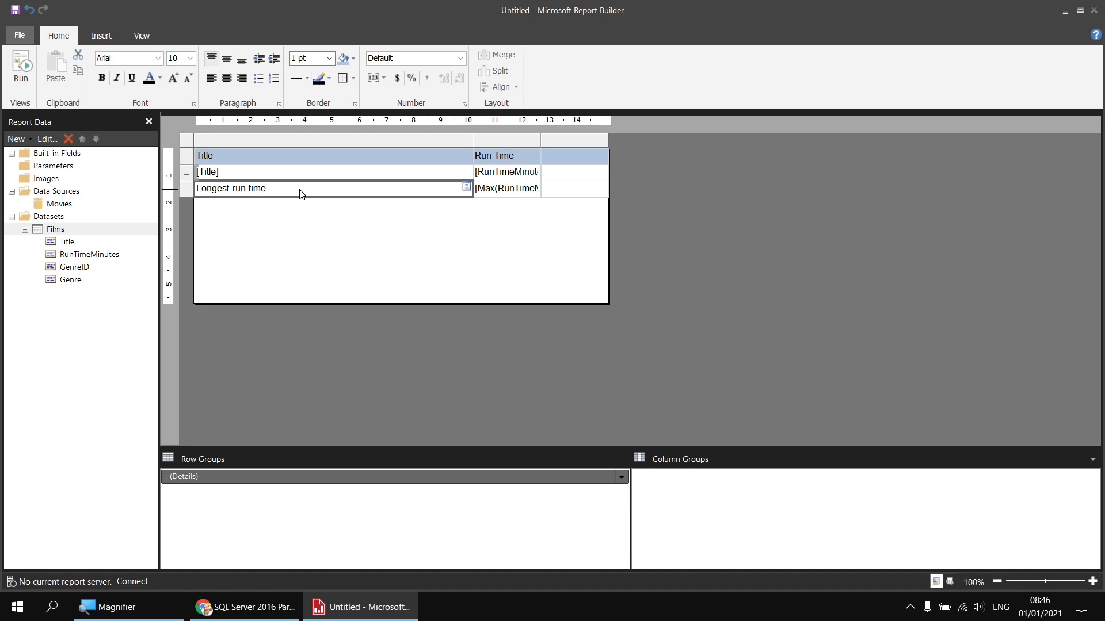
{"action": "right_click", "coordinate": [187, 190]}
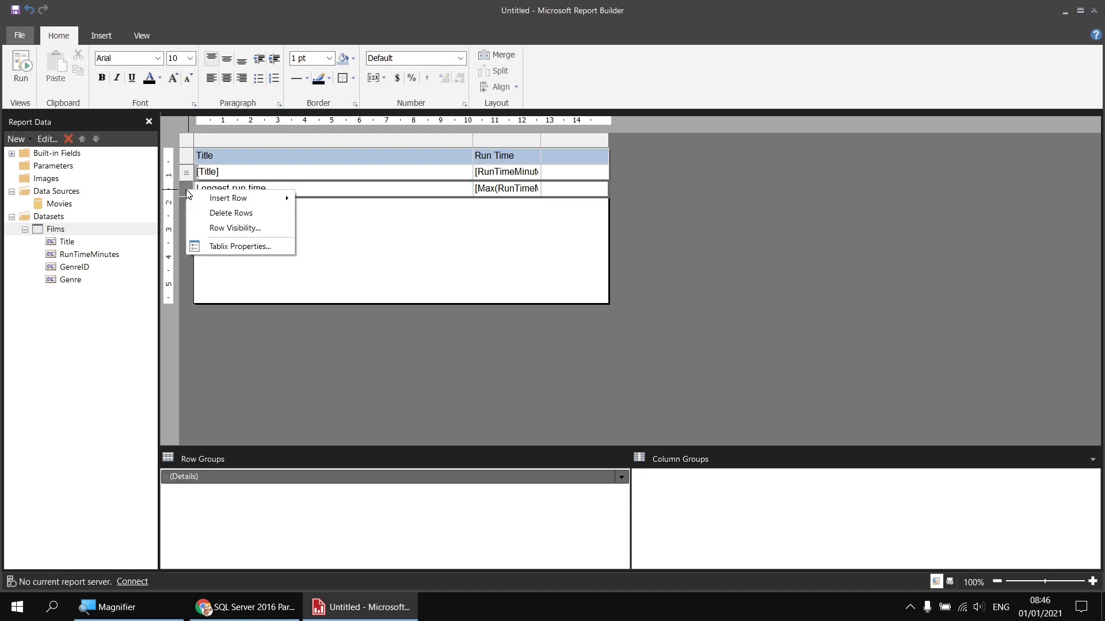
{"action": "mouse_move", "coordinate": [287, 198]}
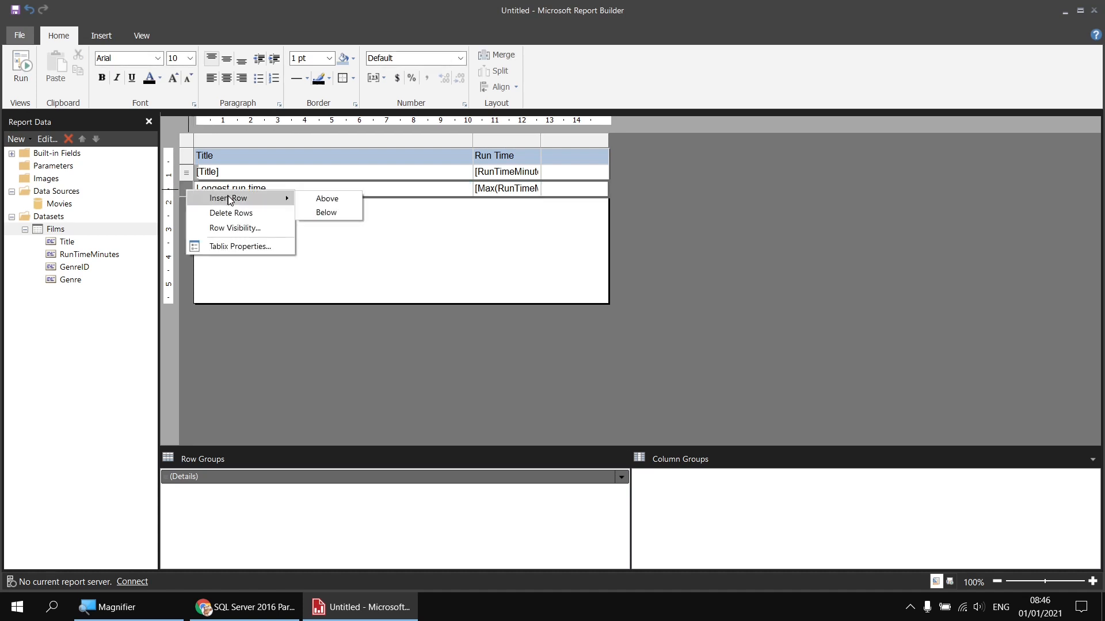
{"action": "left_click", "coordinate": [340, 211]}
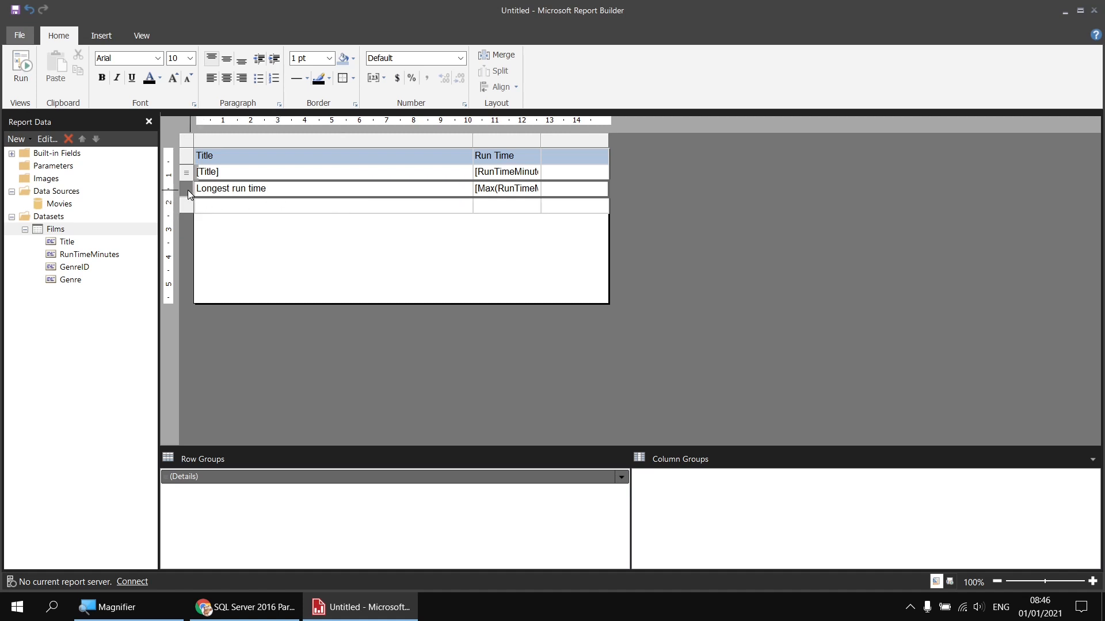
{"action": "left_click", "coordinate": [267, 203]}
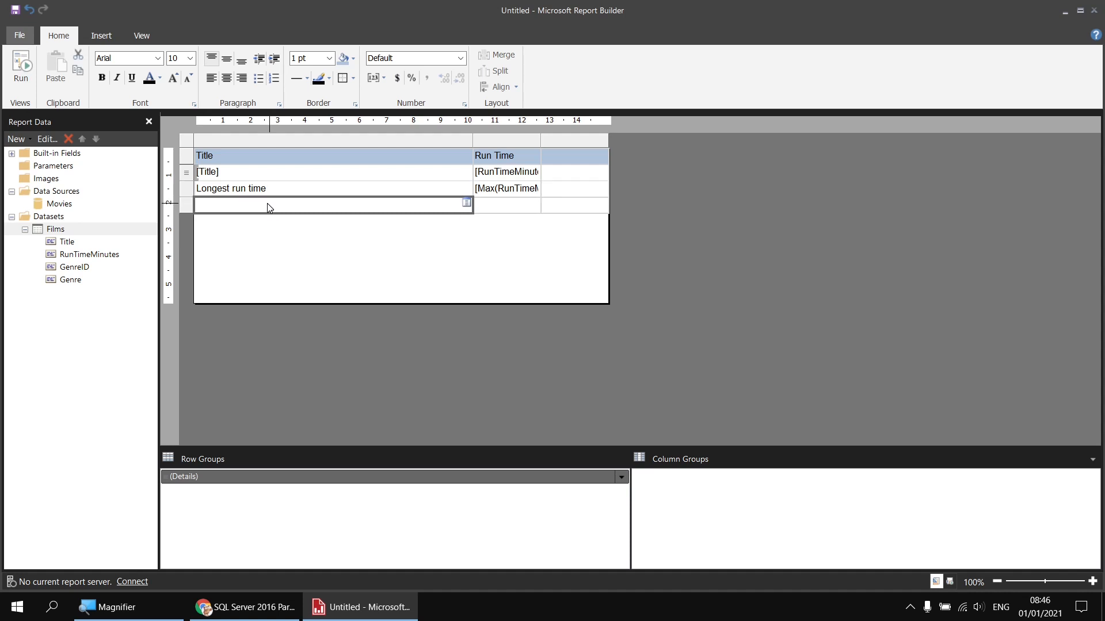
Step: Add a 'Shortest run time' row whose total is Min(RunTimeMinutes)
{"action": "type", "text": "Sho"}
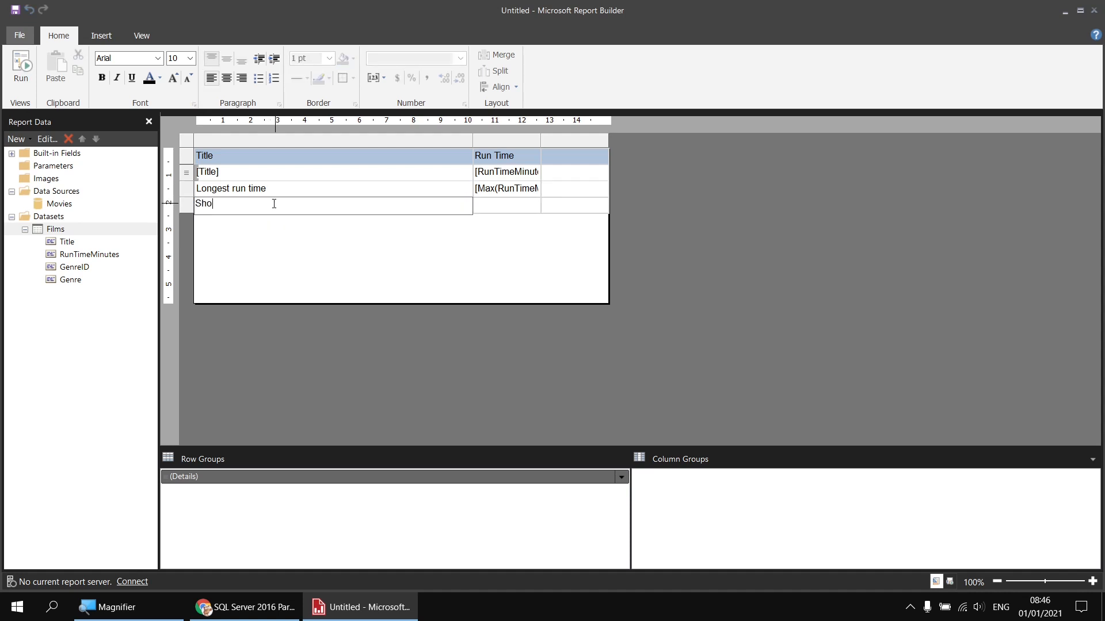
{"action": "type", "text": "rtest run time"}
{"action": "left_click", "coordinate": [534, 205]}
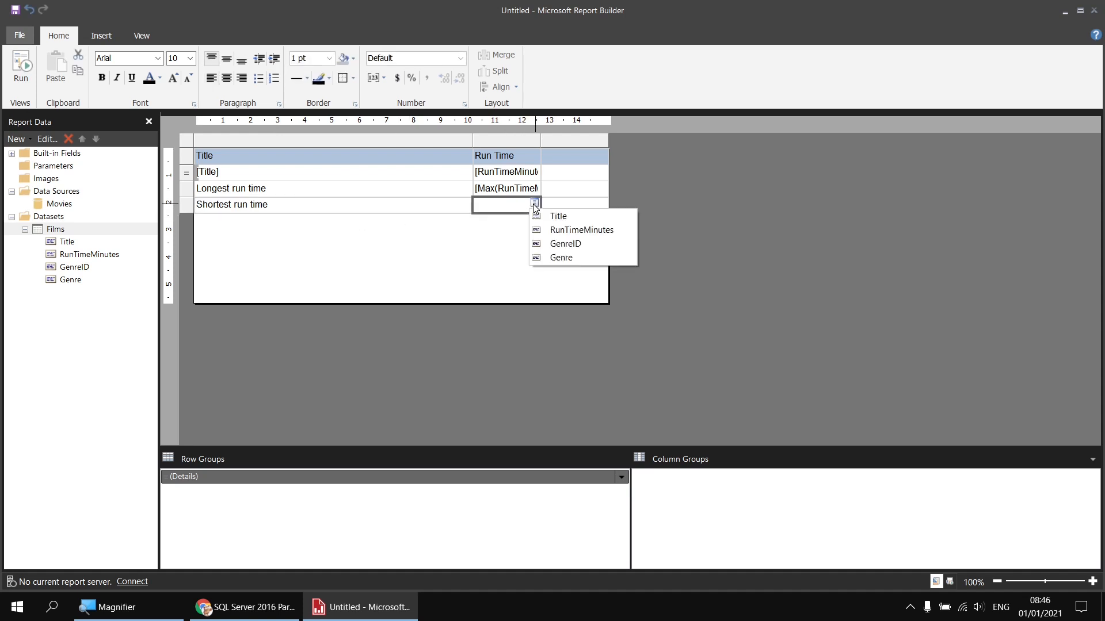
{"action": "left_click", "coordinate": [558, 229]}
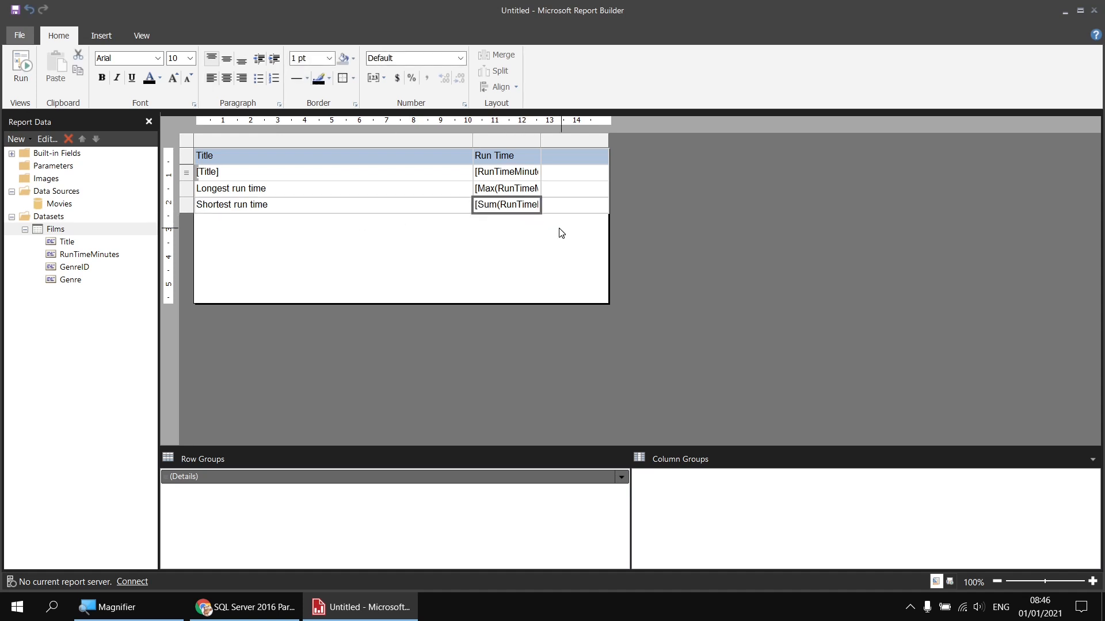
{"action": "left_click", "coordinate": [488, 206]}
{"action": "right_click", "coordinate": [489, 205]}
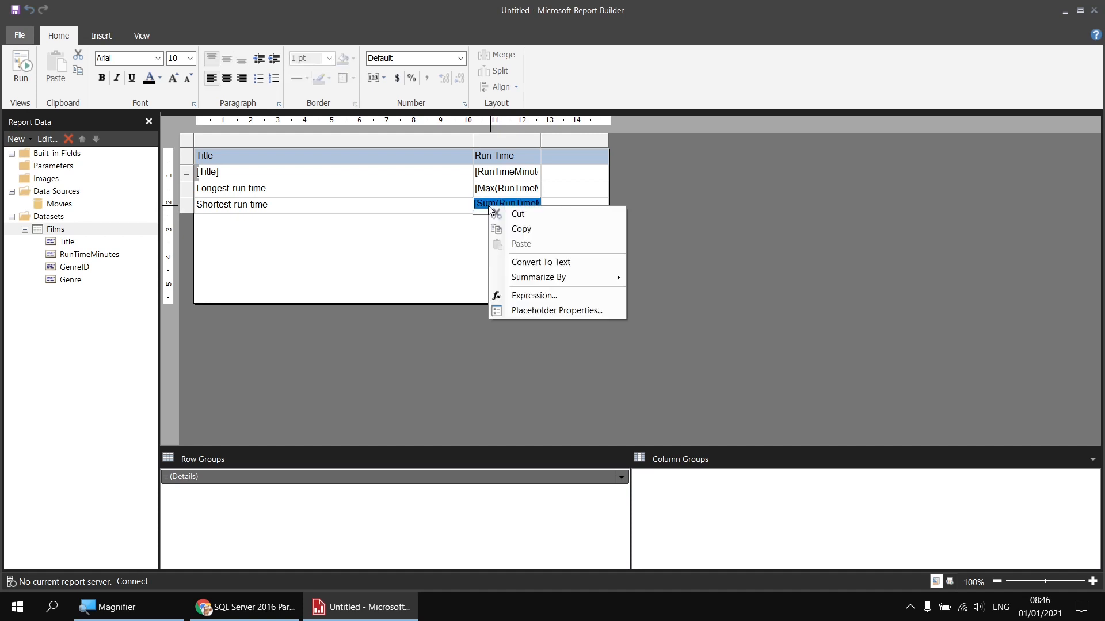
{"action": "mouse_move", "coordinate": [575, 277]}
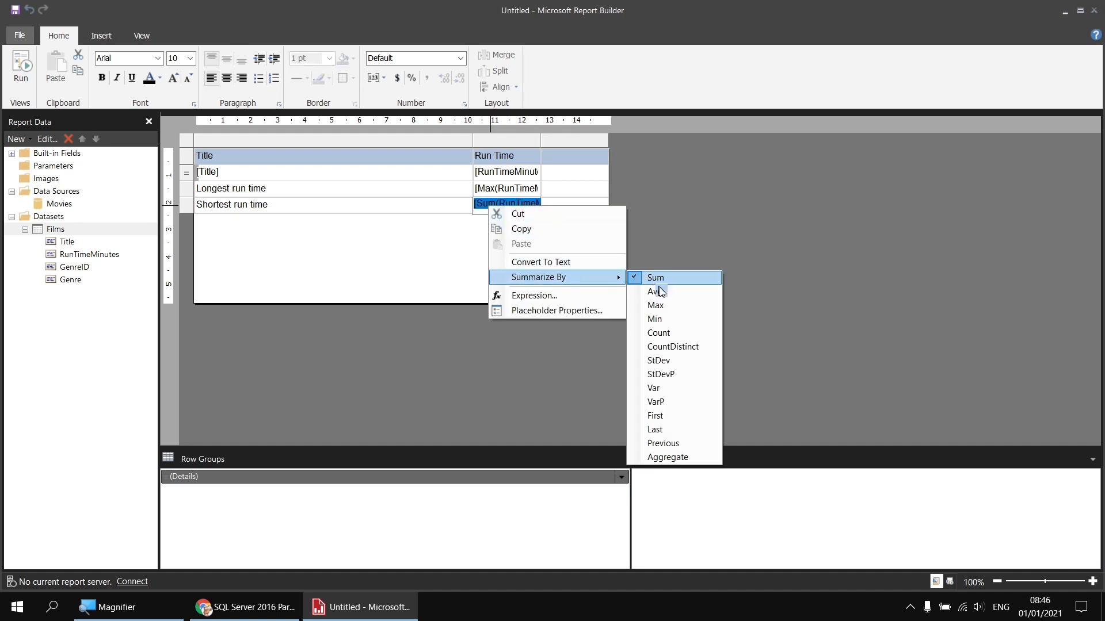
{"action": "left_click", "coordinate": [668, 316]}
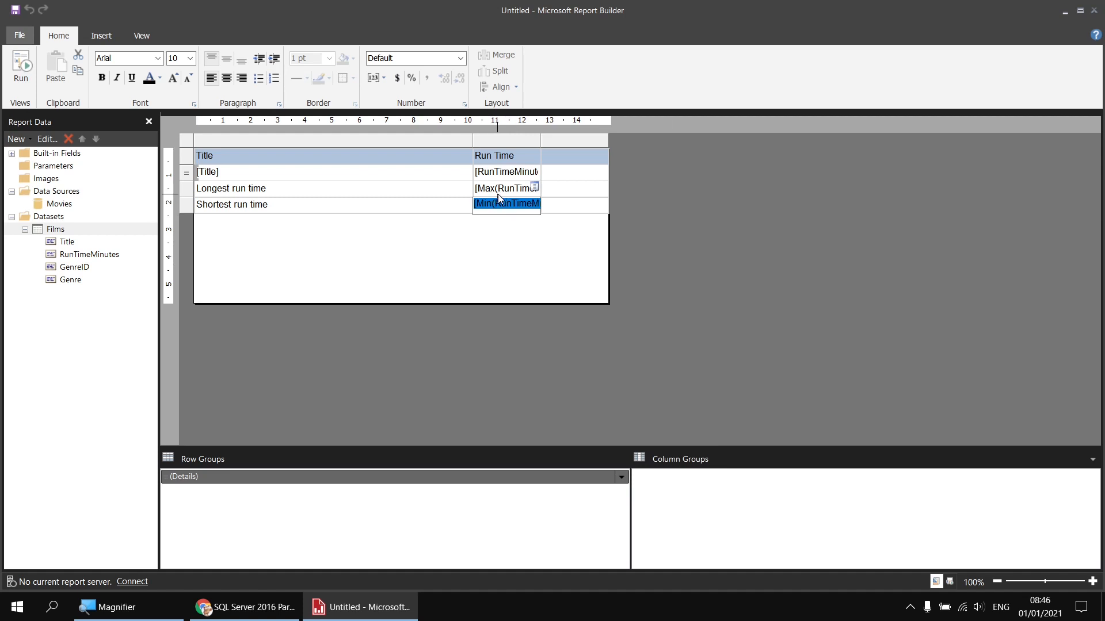
Step: Shade both run-time label cells light blue, bold the Max and Min values, and preview the report
{"action": "left_click", "coordinate": [436, 192]}
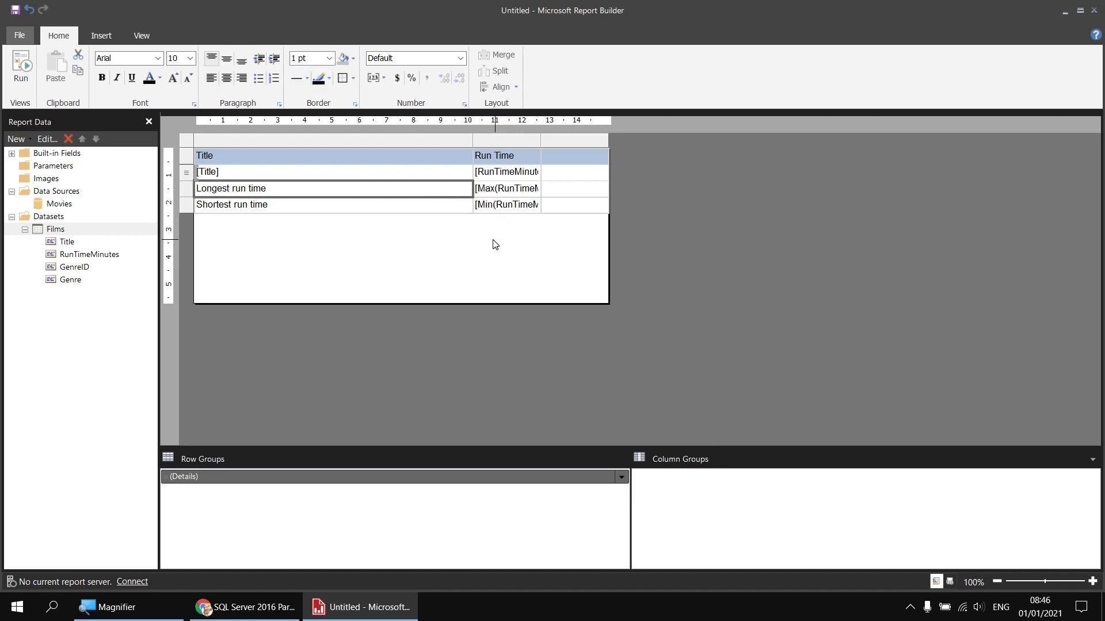
{"action": "left_click", "coordinate": [407, 209], "text": "ctrl"}
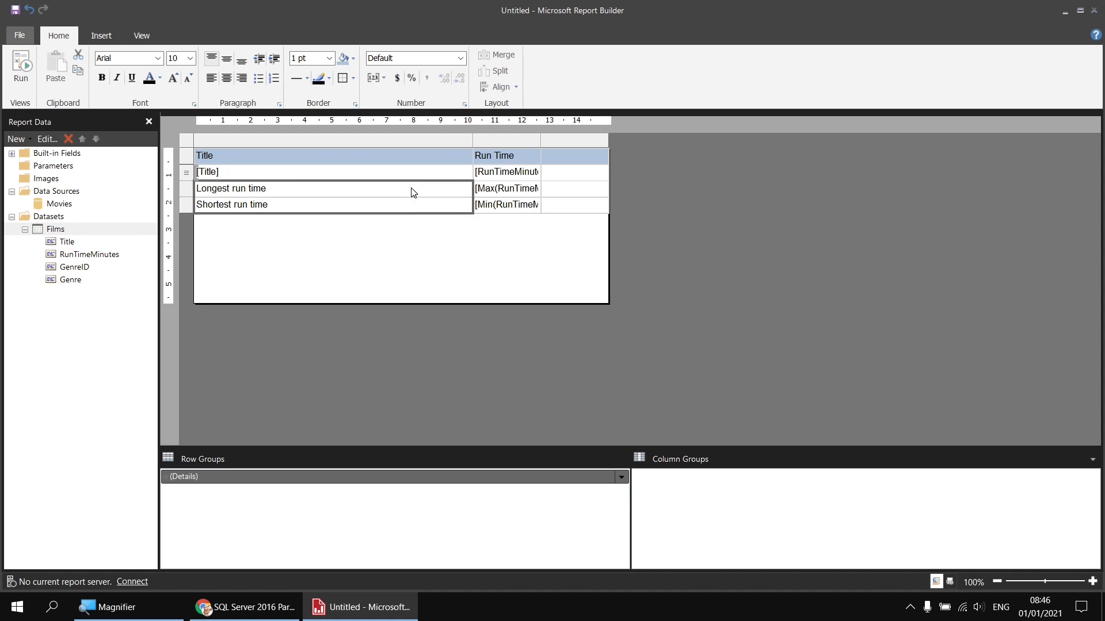
{"action": "left_click", "coordinate": [344, 62]}
{"action": "left_click_drag", "start_coordinate": [513, 192], "coordinate": [519, 206]}
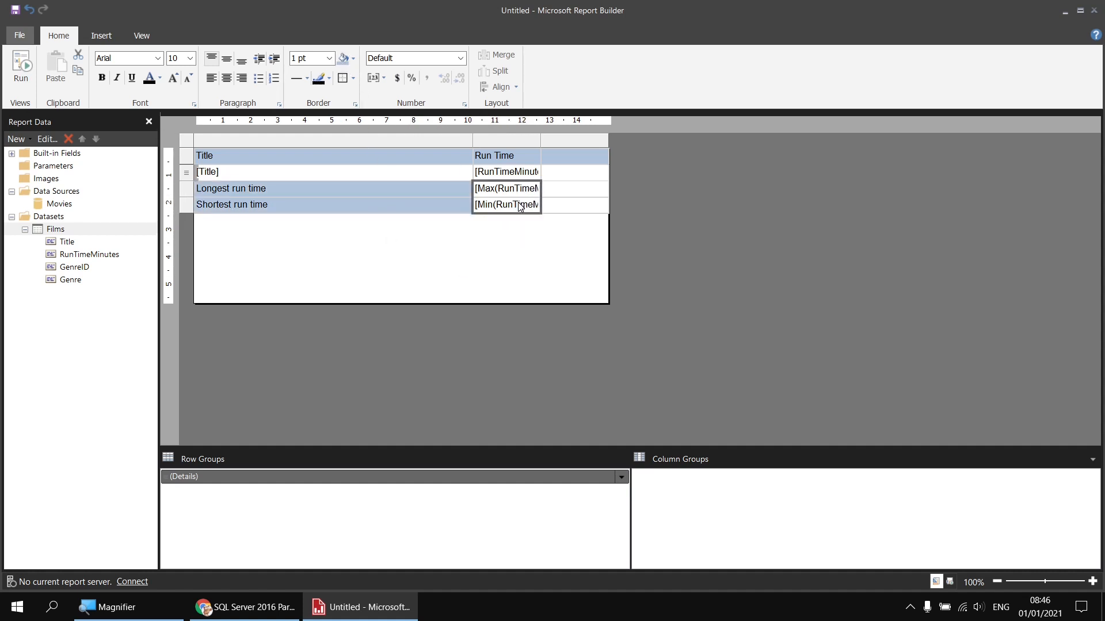
{"action": "left_click", "coordinate": [102, 78]}
{"action": "left_click", "coordinate": [21, 64]}
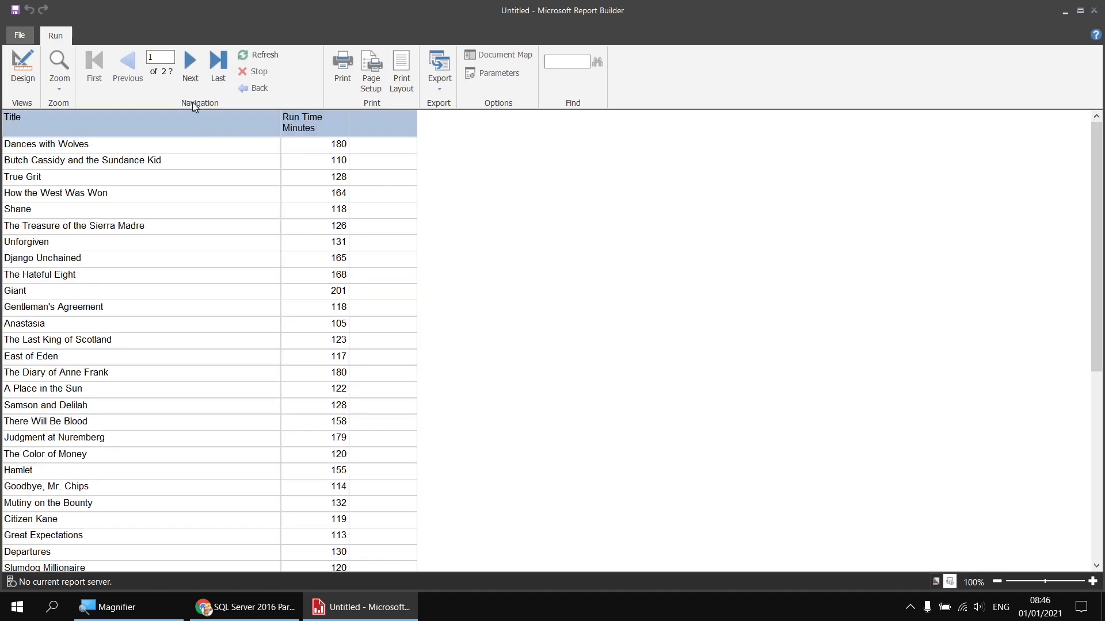
Step: Check page 6, showing longest run time 248 and shortest 82, then return to design view
{"action": "left_click", "coordinate": [219, 62]}
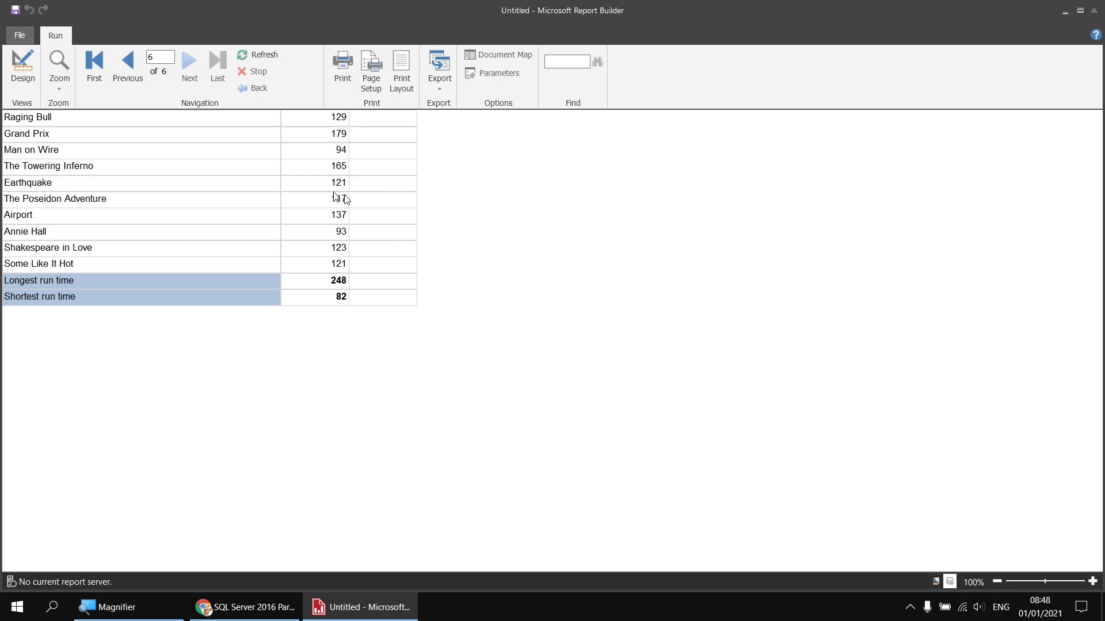
{"action": "left_click", "coordinate": [21, 68]}
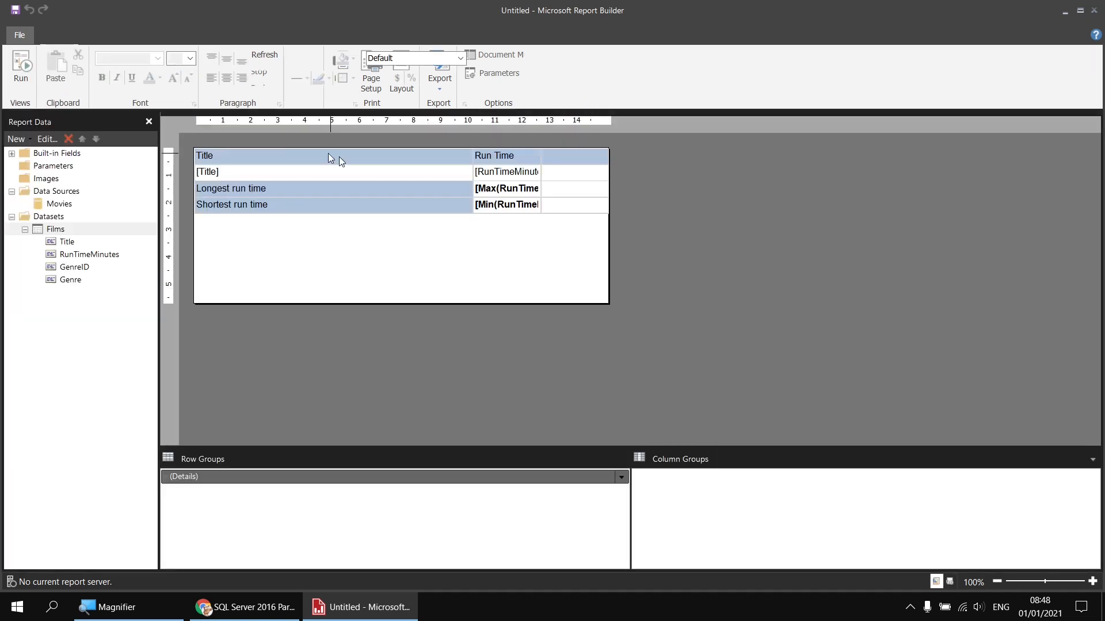
Step: Add RunTimeMinutes as a new third column and delete its total cell
{"action": "left_click", "coordinate": [579, 175]}
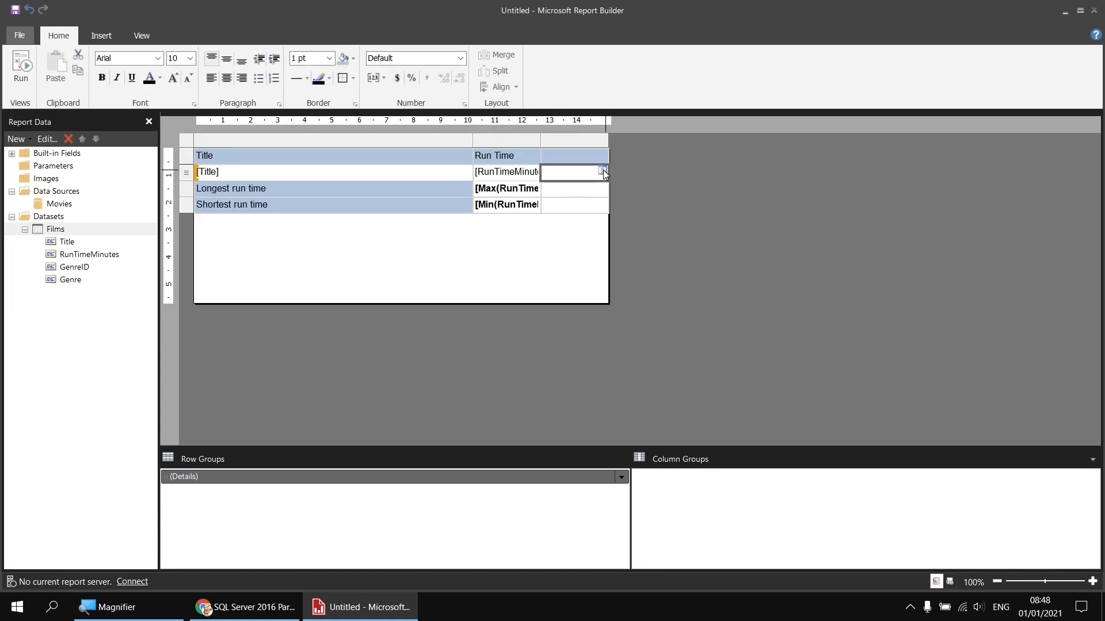
{"action": "left_click", "coordinate": [603, 170]}
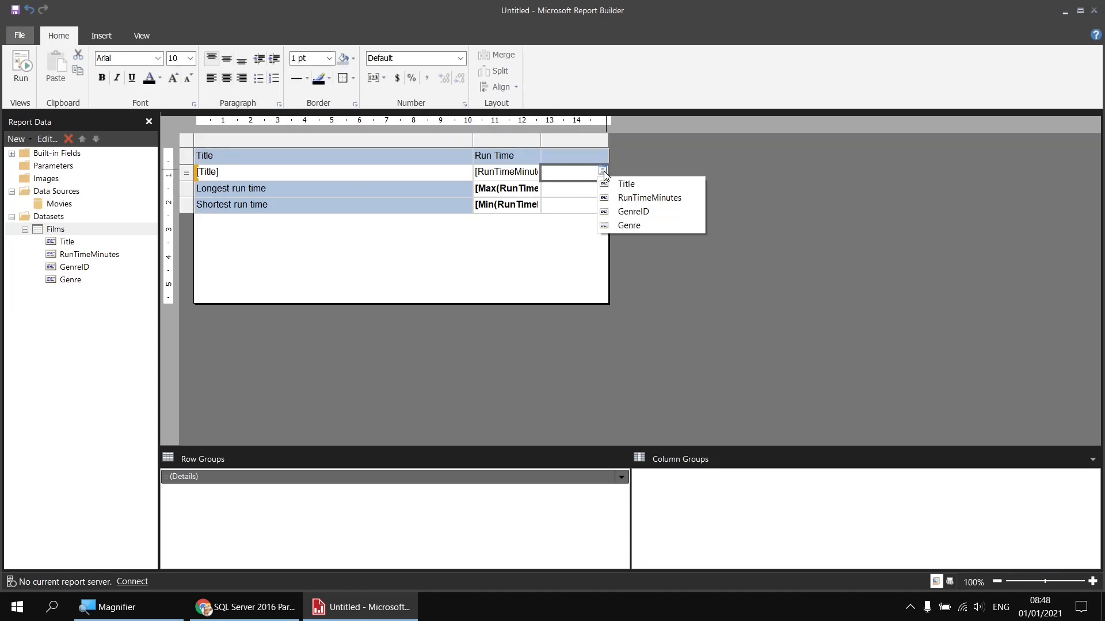
{"action": "left_click", "coordinate": [635, 198]}
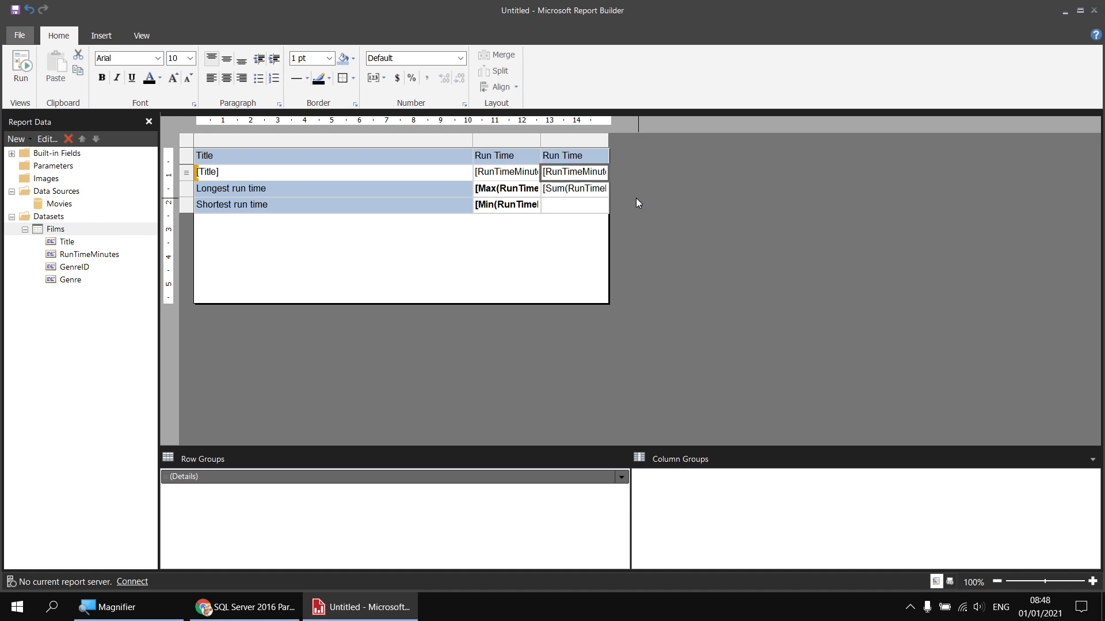
{"action": "left_click", "coordinate": [567, 195]}
{"action": "key", "text": "Delete"}
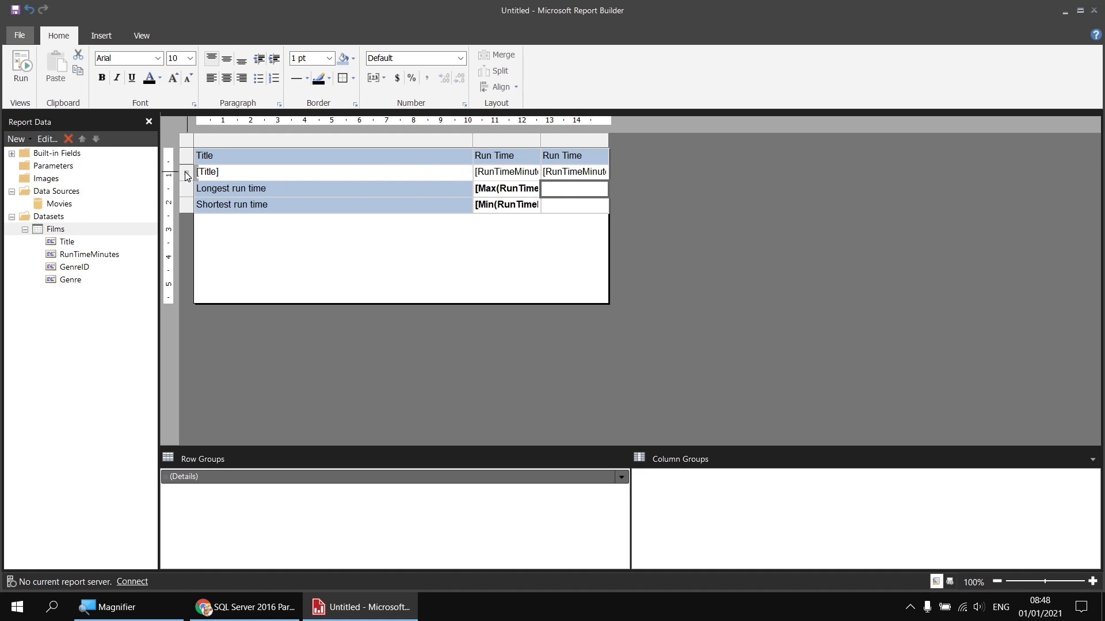
Step: Summarize the new column's run time placeholder as Max
{"action": "double_click", "coordinate": [574, 172]}
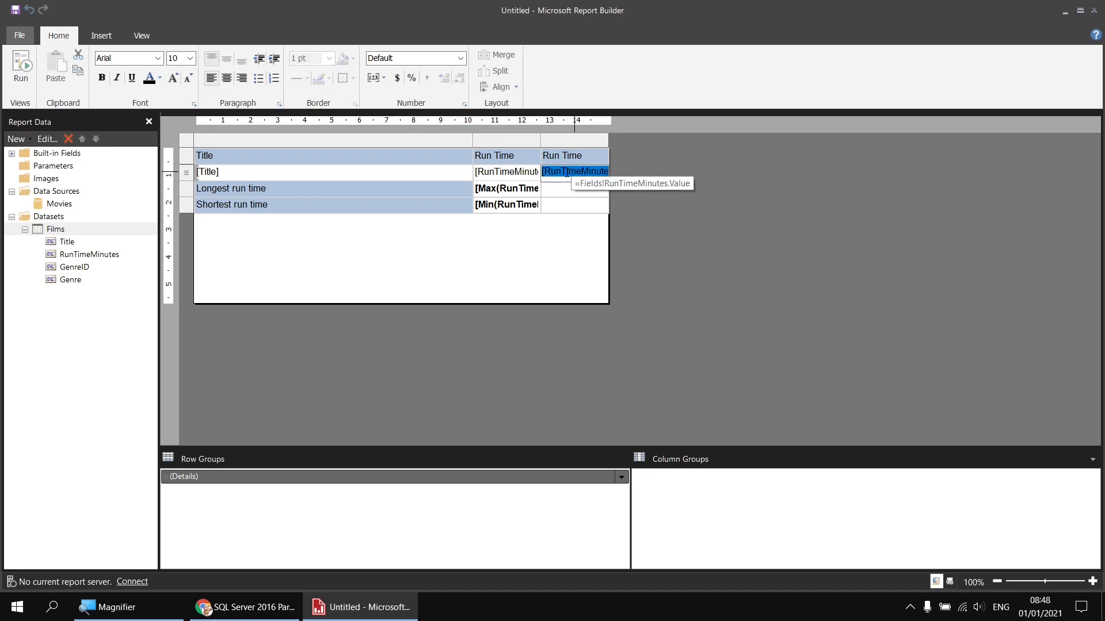
{"action": "right_click", "coordinate": [565, 172]}
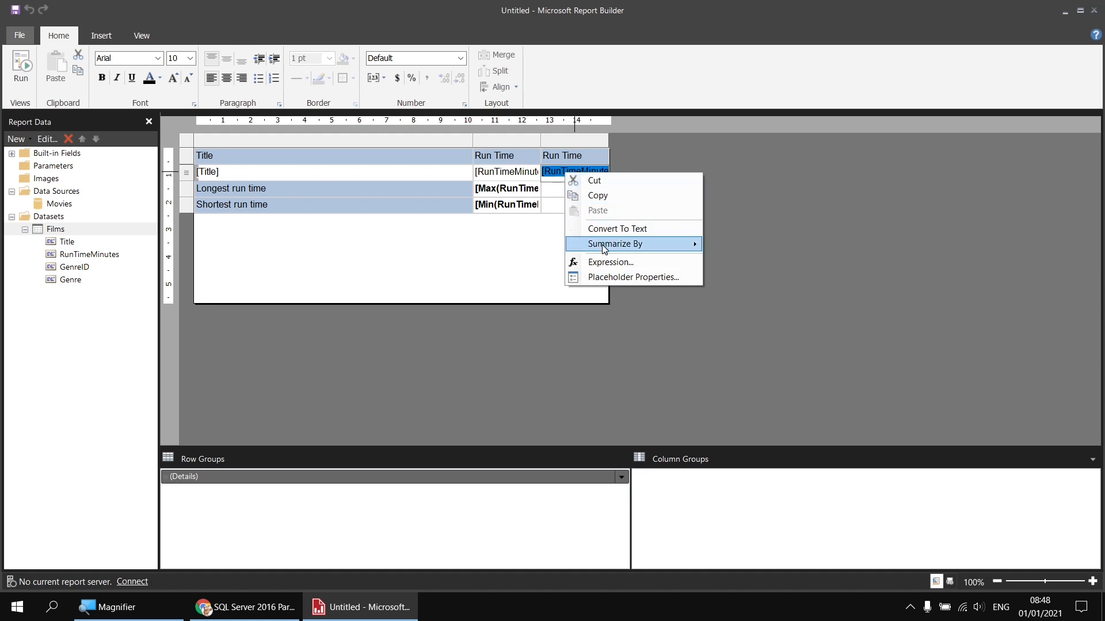
{"action": "mouse_move", "coordinate": [604, 247]}
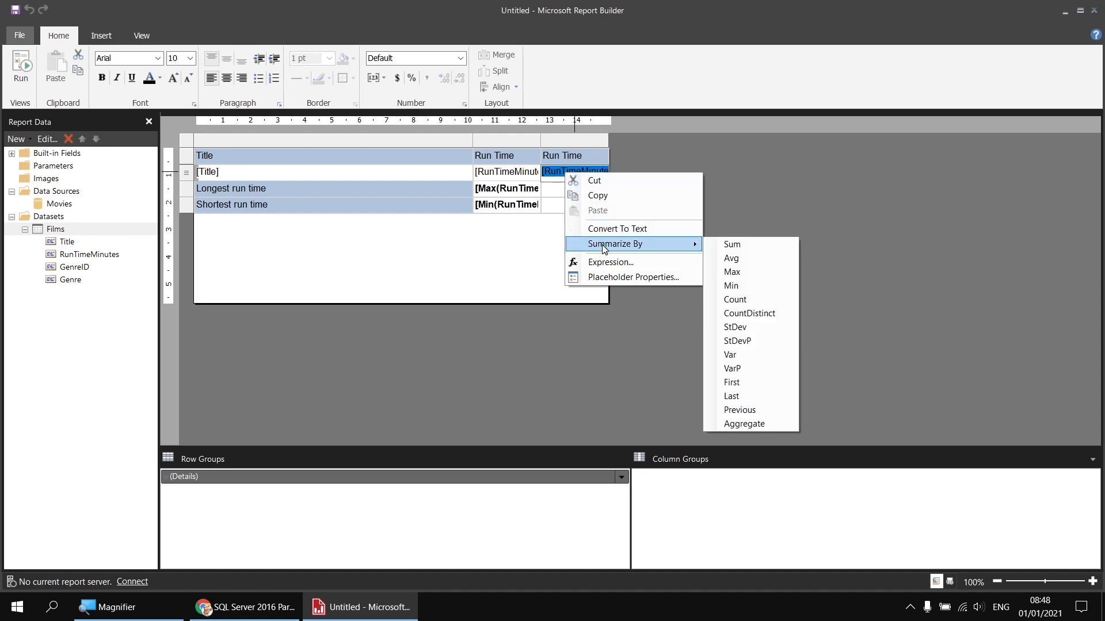
{"action": "left_click", "coordinate": [738, 273]}
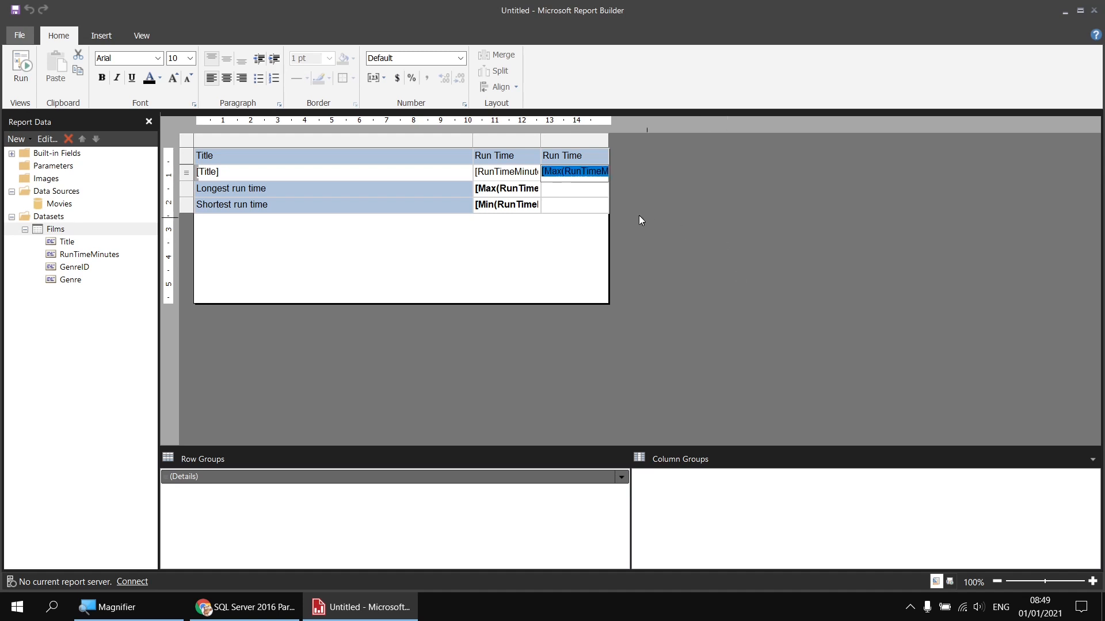
{"action": "left_click", "coordinate": [571, 189]}
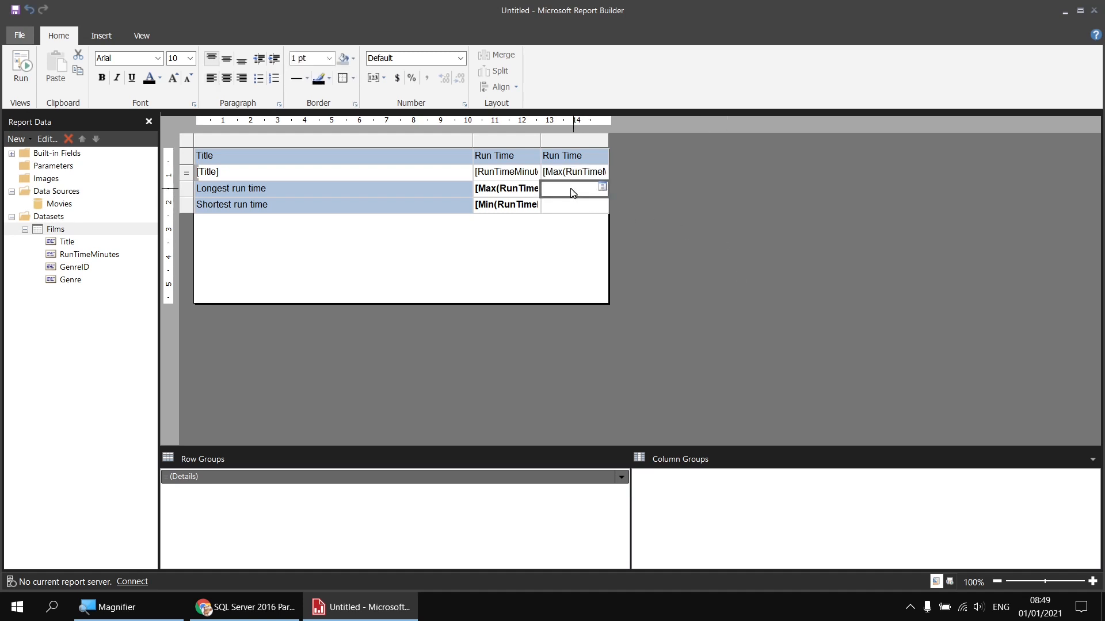
{"action": "left_click", "coordinate": [21, 64]}
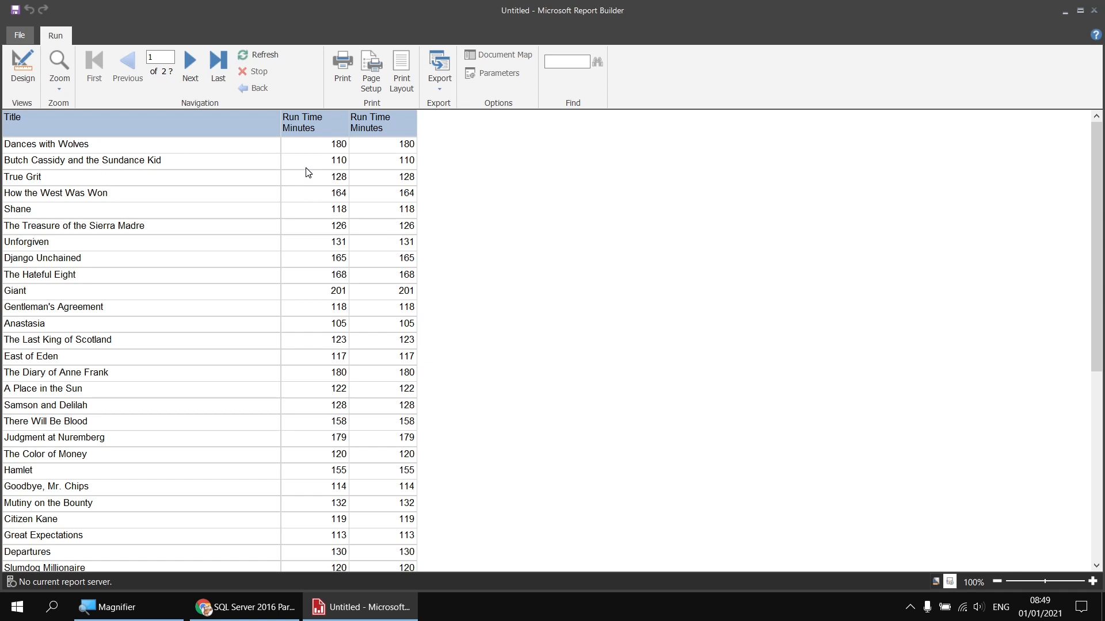
{"action": "left_click", "coordinate": [22, 64]}
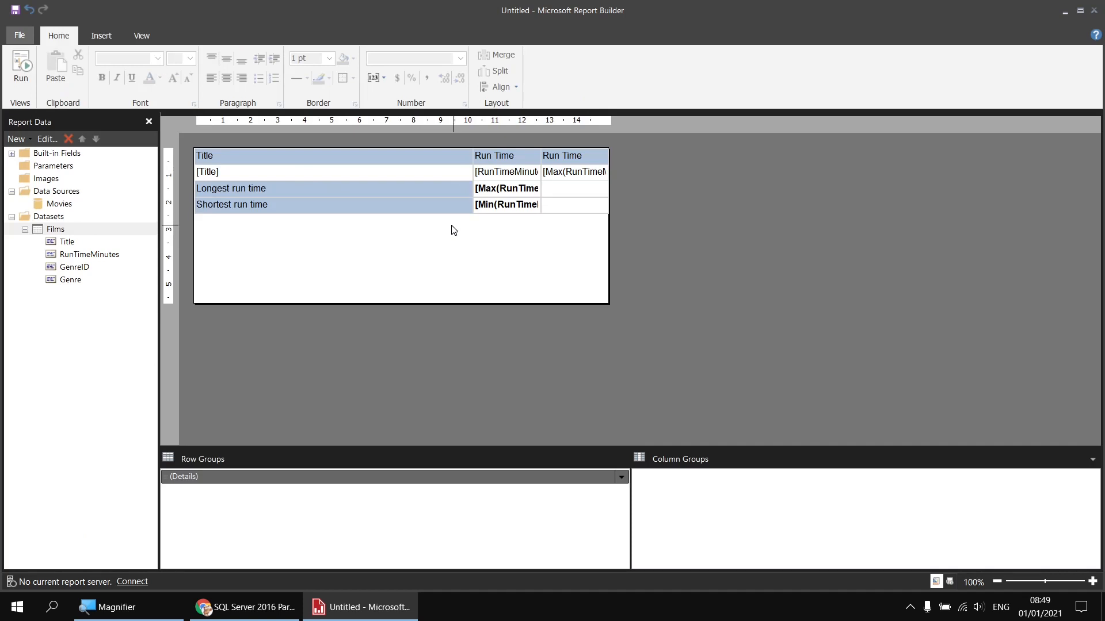
Step: Check in Tablix Properties that the table is named Tablix1, then cancel
{"action": "left_click", "coordinate": [321, 171]}
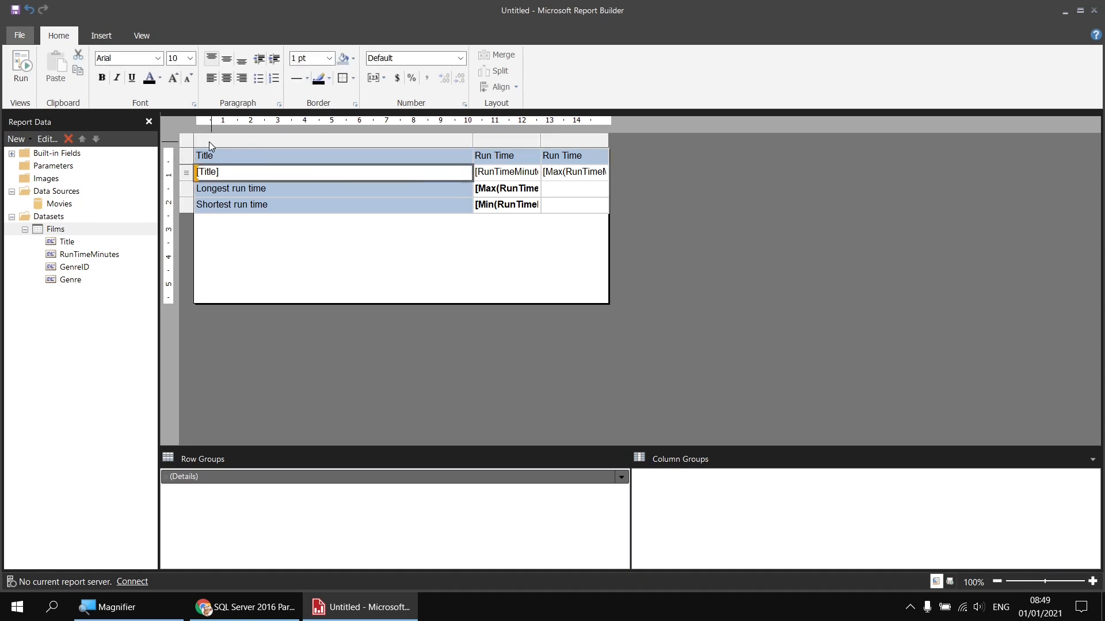
{"action": "right_click", "coordinate": [187, 142]}
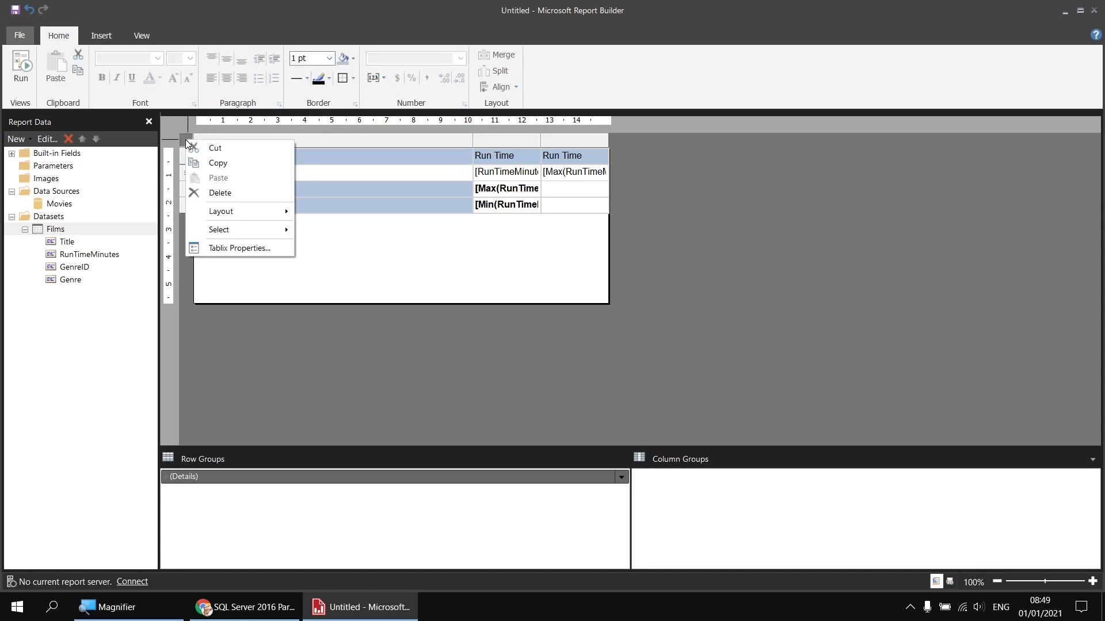
{"action": "left_click", "coordinate": [253, 248]}
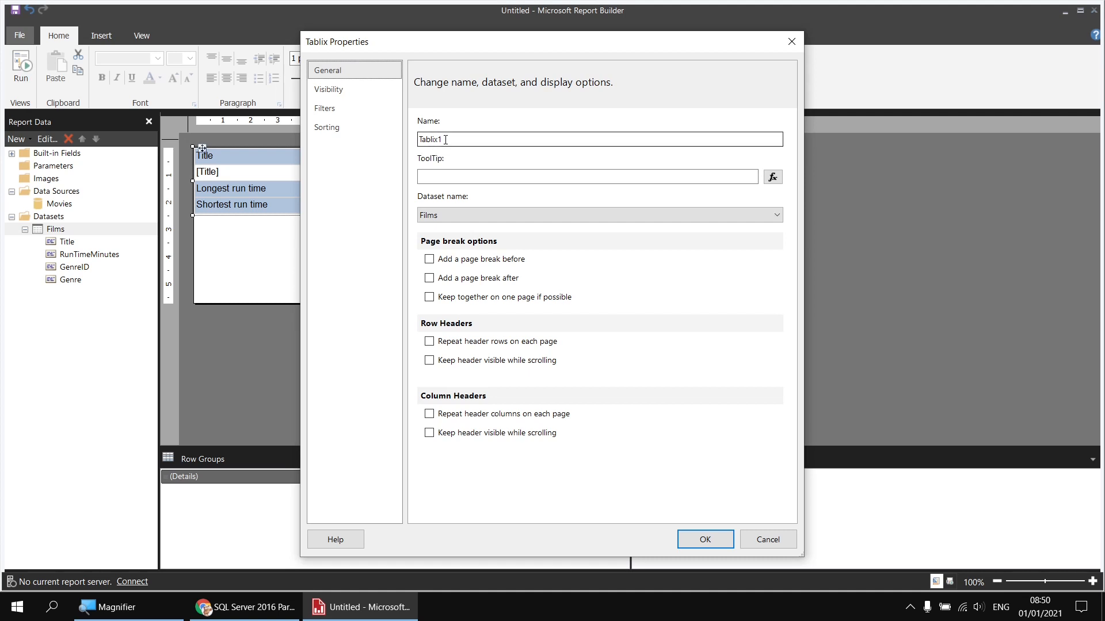
{"action": "left_click_drag", "start_coordinate": [445, 139], "coordinate": [418, 137]}
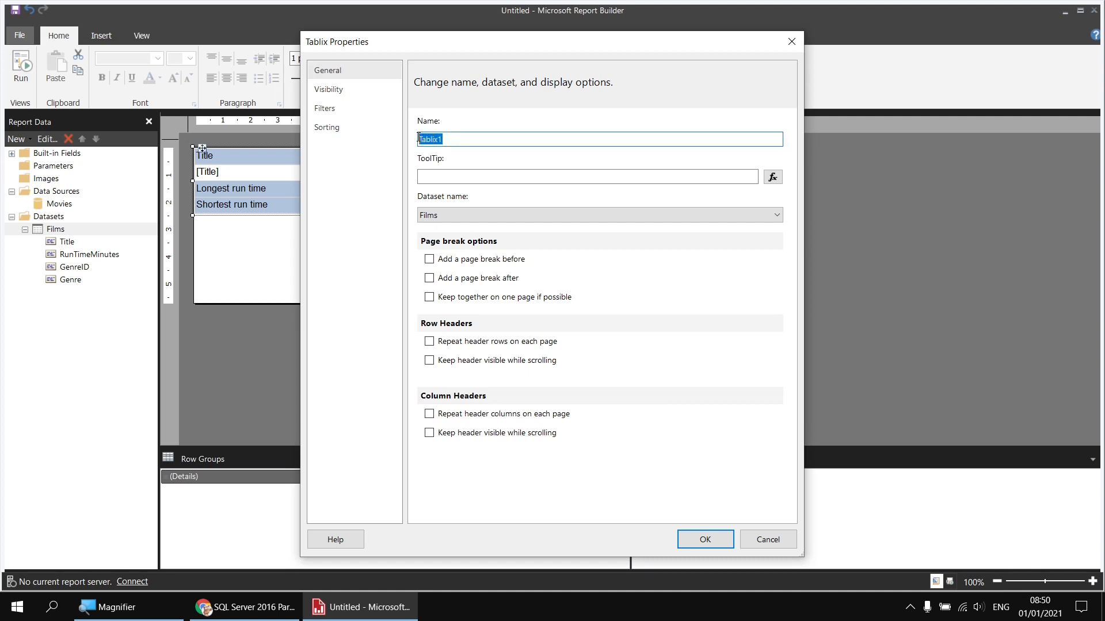
{"action": "left_click", "coordinate": [450, 139]}
{"action": "left_click", "coordinate": [768, 541]}
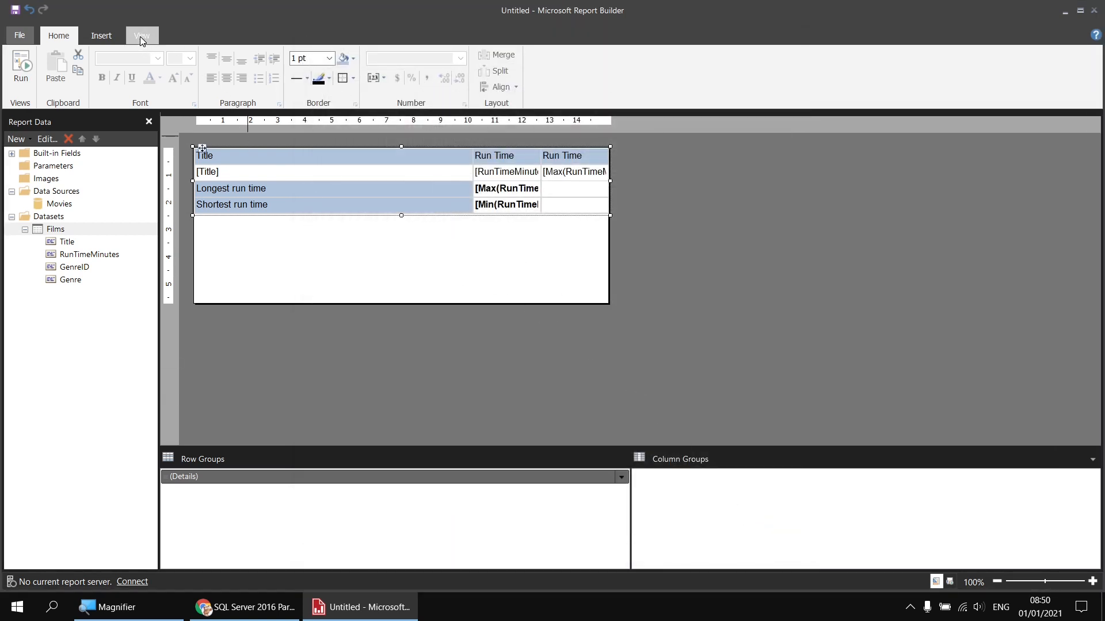
Step: Show the Properties pane and select the table's Name property
{"action": "left_click", "coordinate": [141, 36]}
{"action": "left_click", "coordinate": [76, 54]}
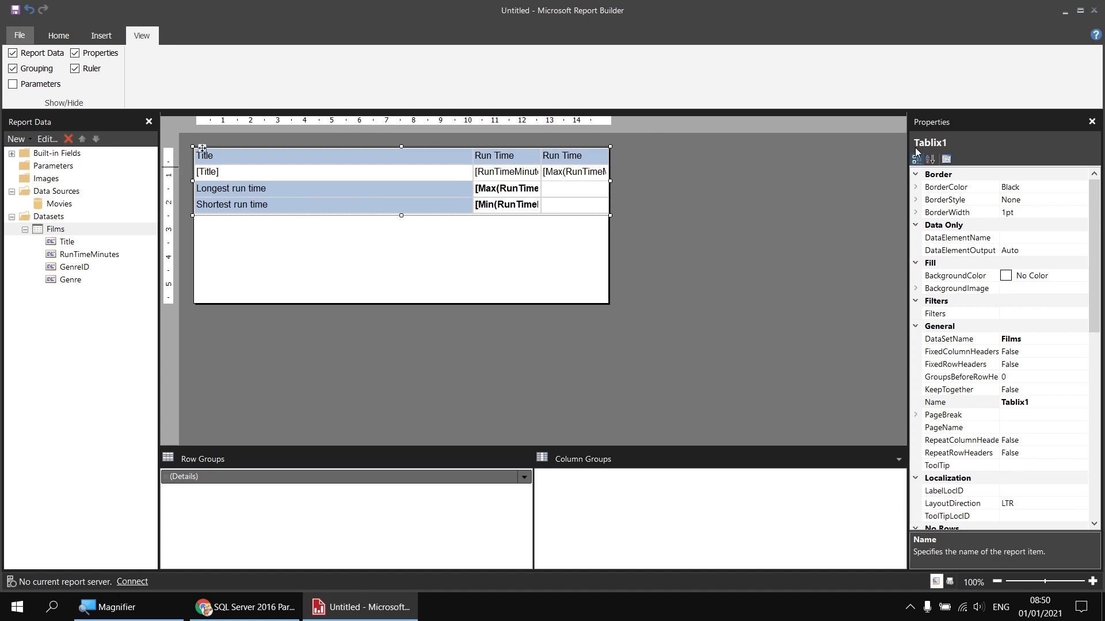
{"action": "left_click", "coordinate": [966, 405]}
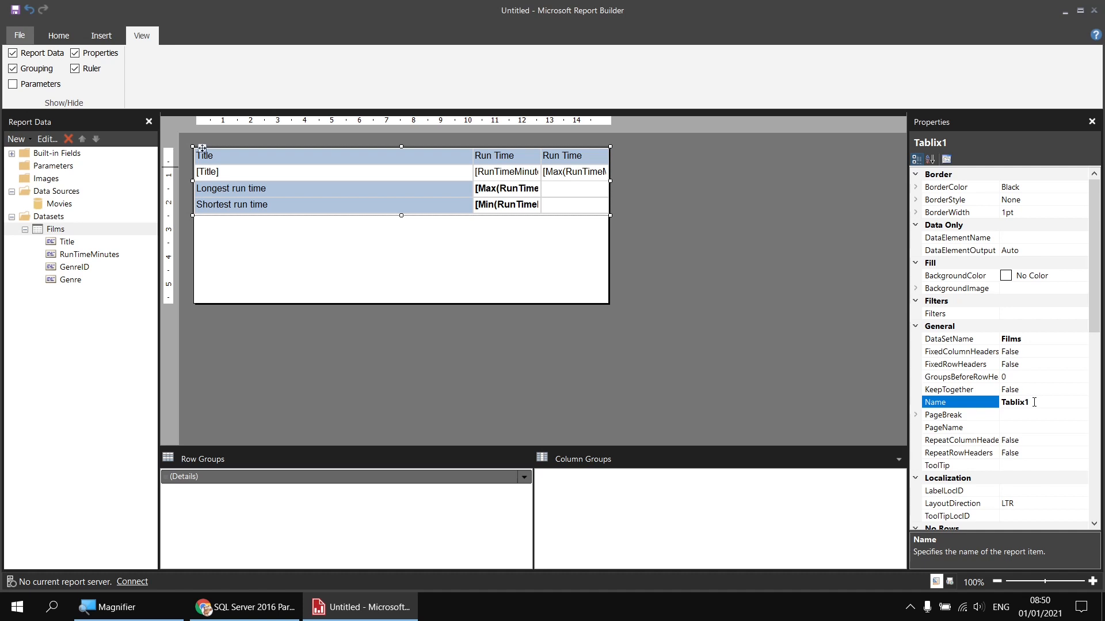
Step: Change the Max cell's expression to =Max(Fields!RunTimeMinutes.Value,"Tablix1")
{"action": "right_click", "coordinate": [559, 182]}
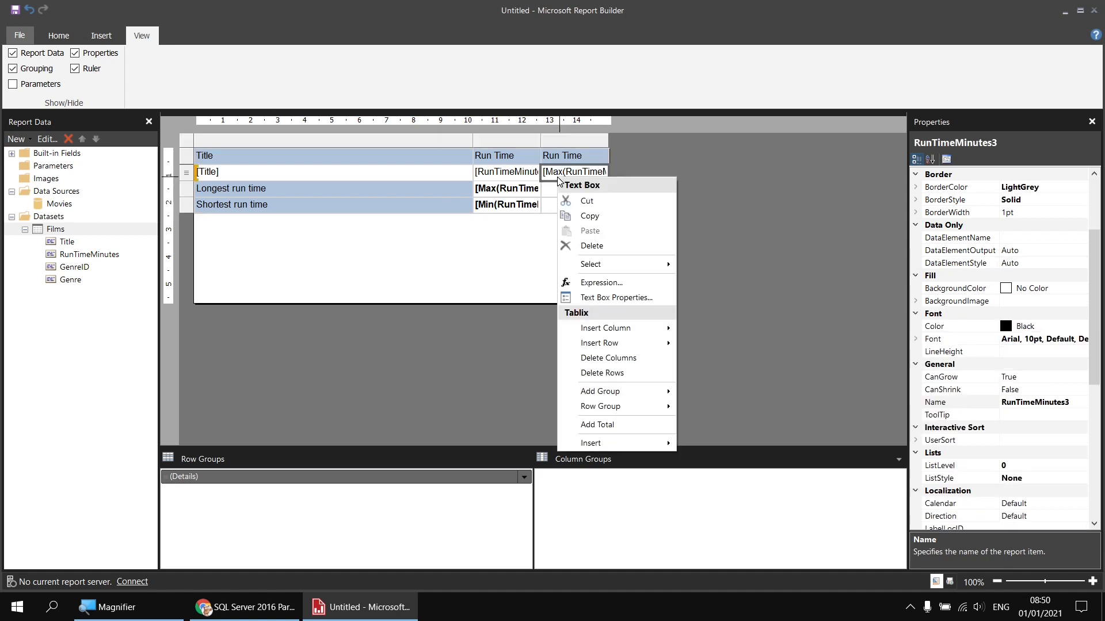
{"action": "left_click", "coordinate": [599, 285]}
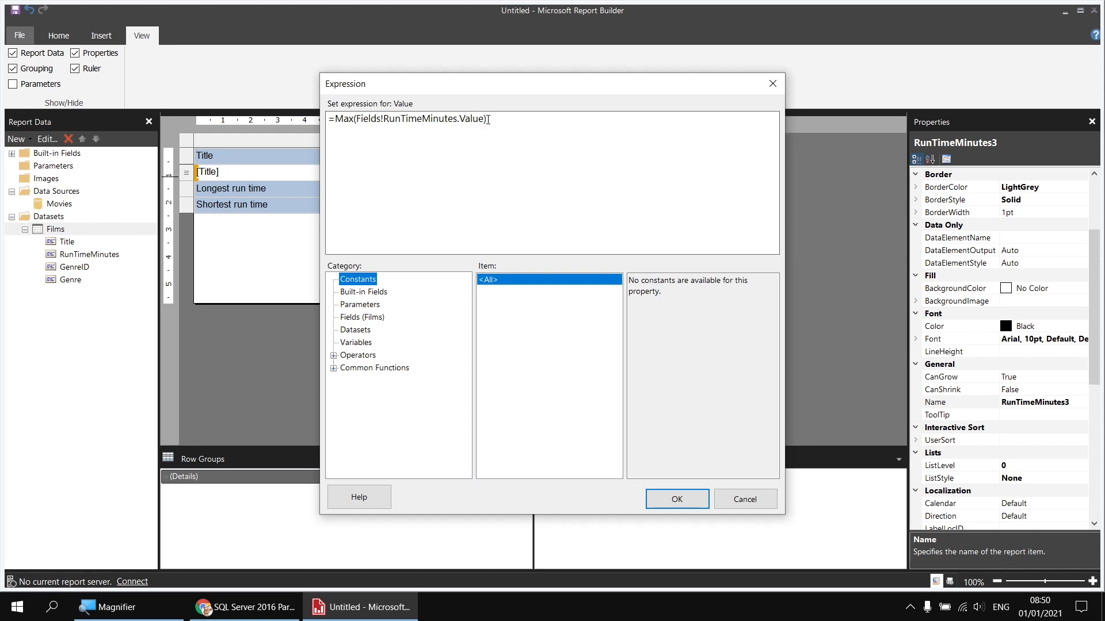
{"action": "left_click", "coordinate": [333, 368]}
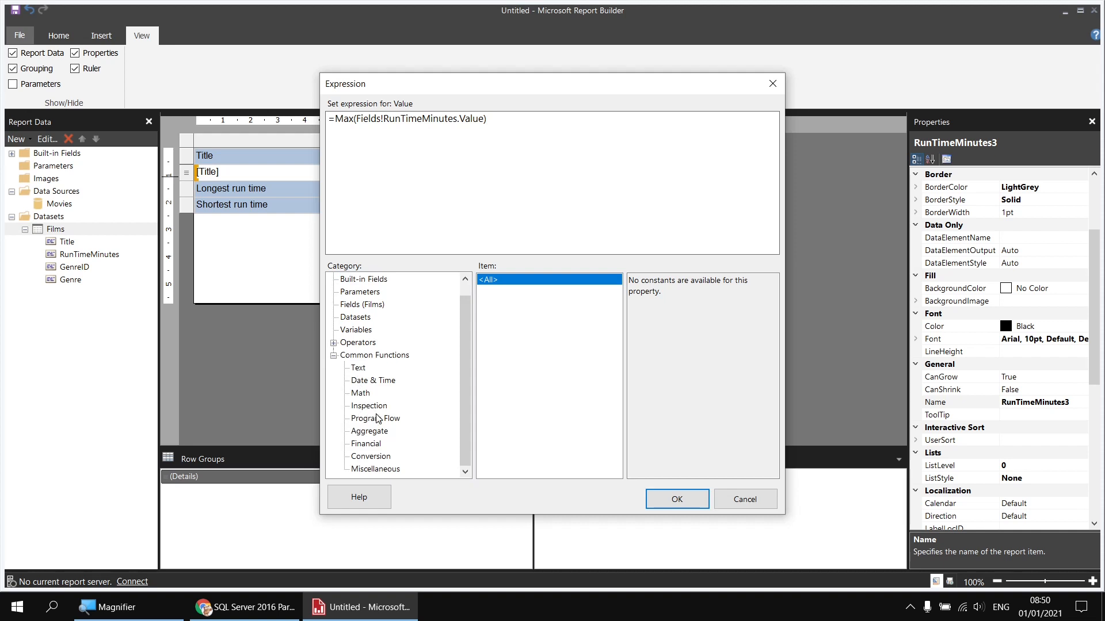
{"action": "left_click", "coordinate": [364, 432]}
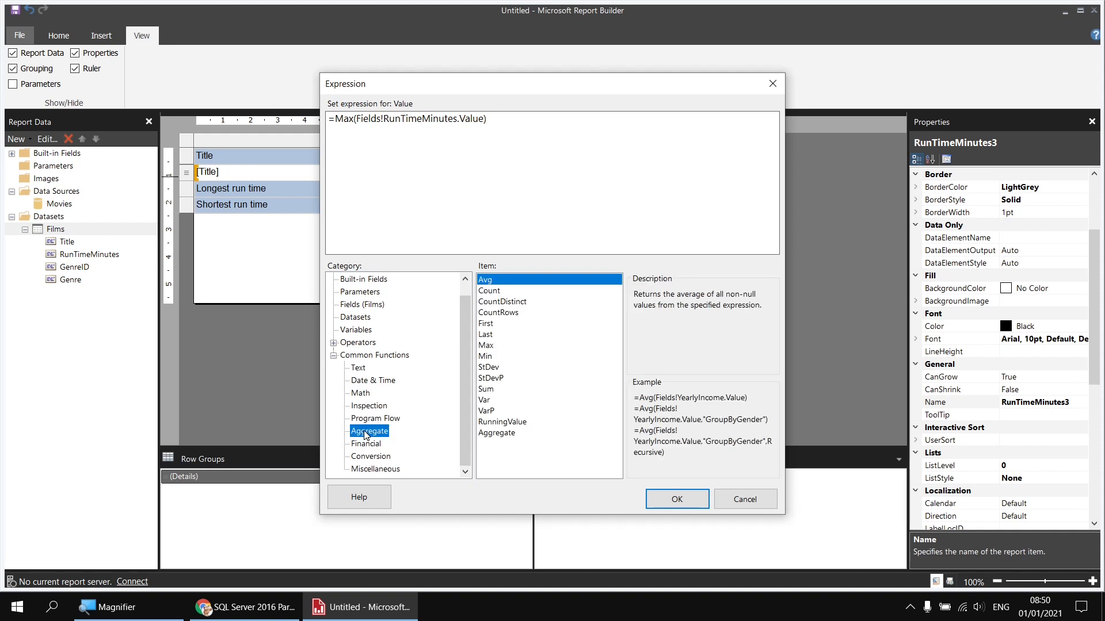
{"action": "left_click", "coordinate": [489, 347]}
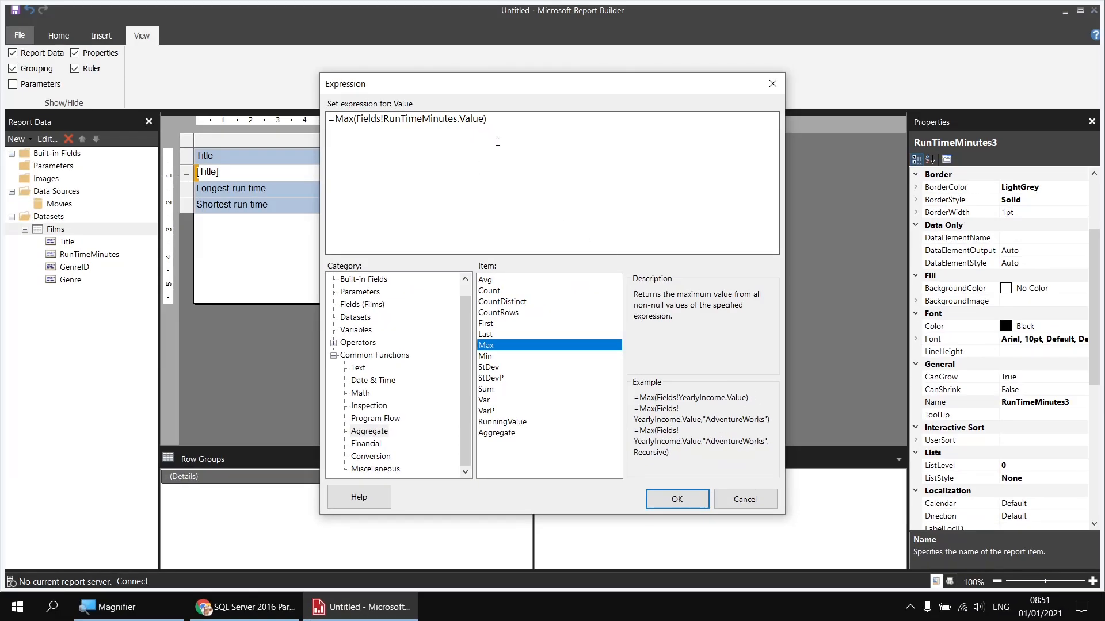
{"action": "type", "text": ",\"Tablix1\""}
{"action": "left_click", "coordinate": [672, 492]}
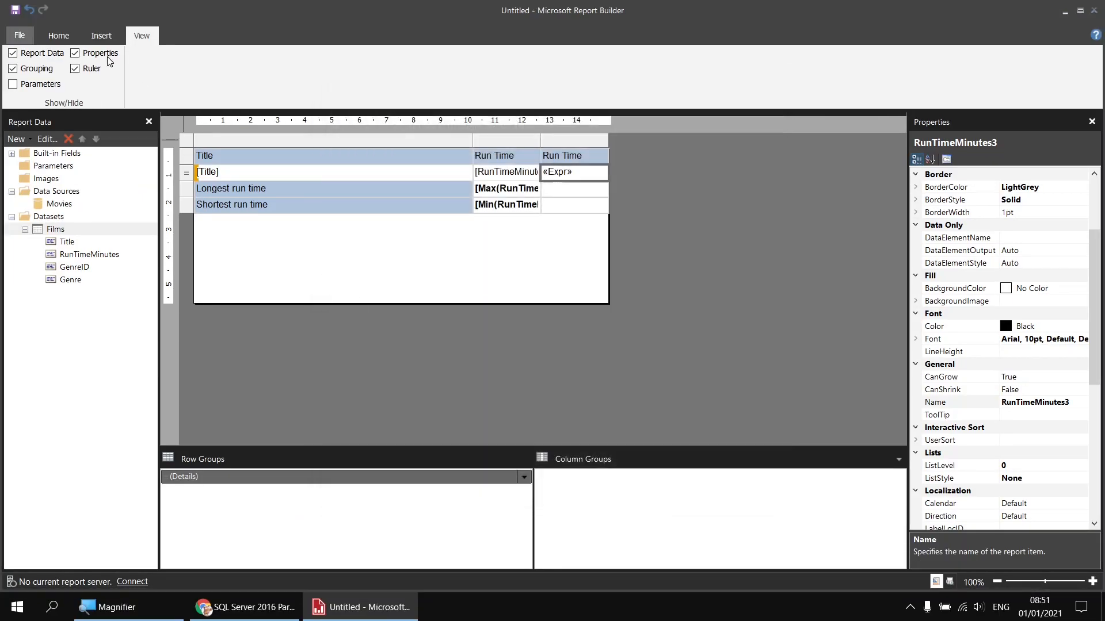
Step: Run the report and go to page 6, showing 248 beside every film
{"action": "left_click", "coordinate": [59, 35]}
{"action": "left_click", "coordinate": [23, 71]}
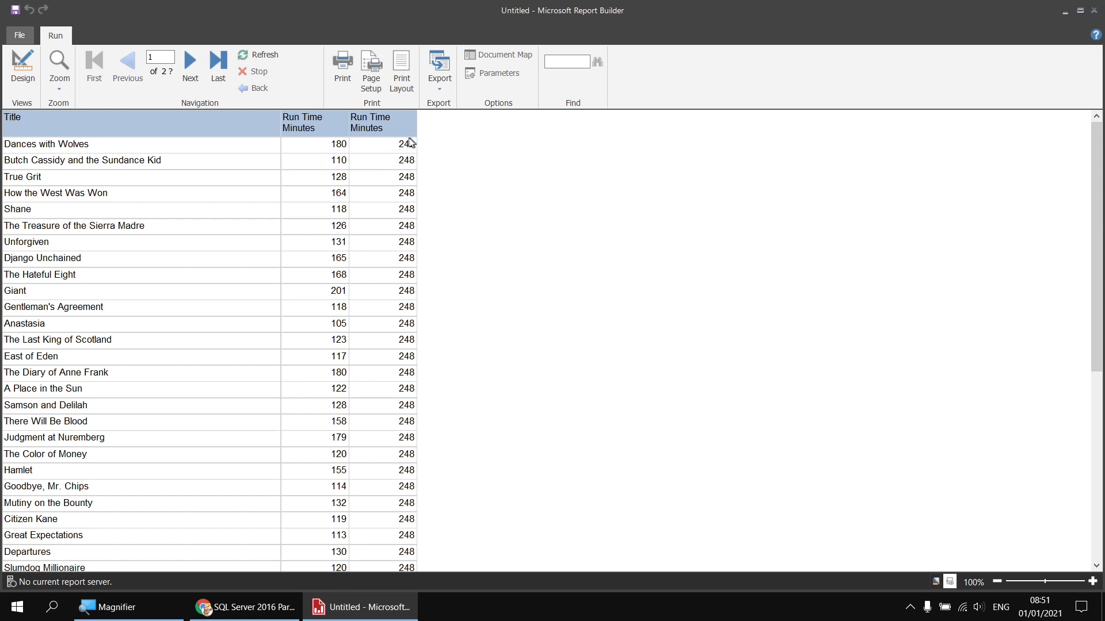
{"action": "left_click", "coordinate": [219, 72]}
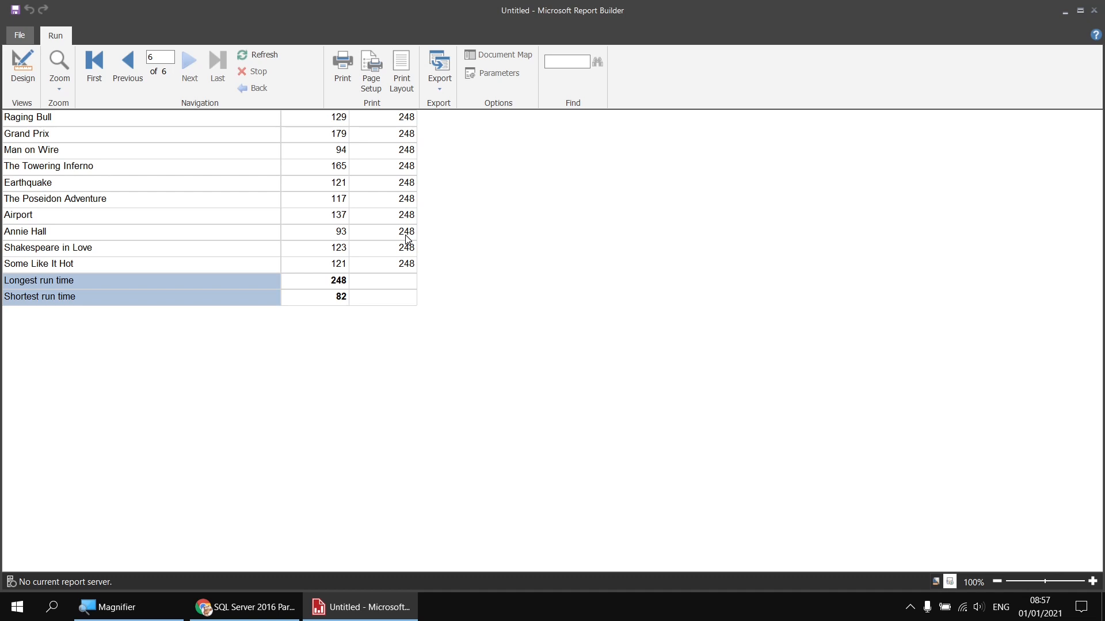
Step: Back in design, select the details row and open its BackgroundColor expression
{"action": "left_click", "coordinate": [22, 67]}
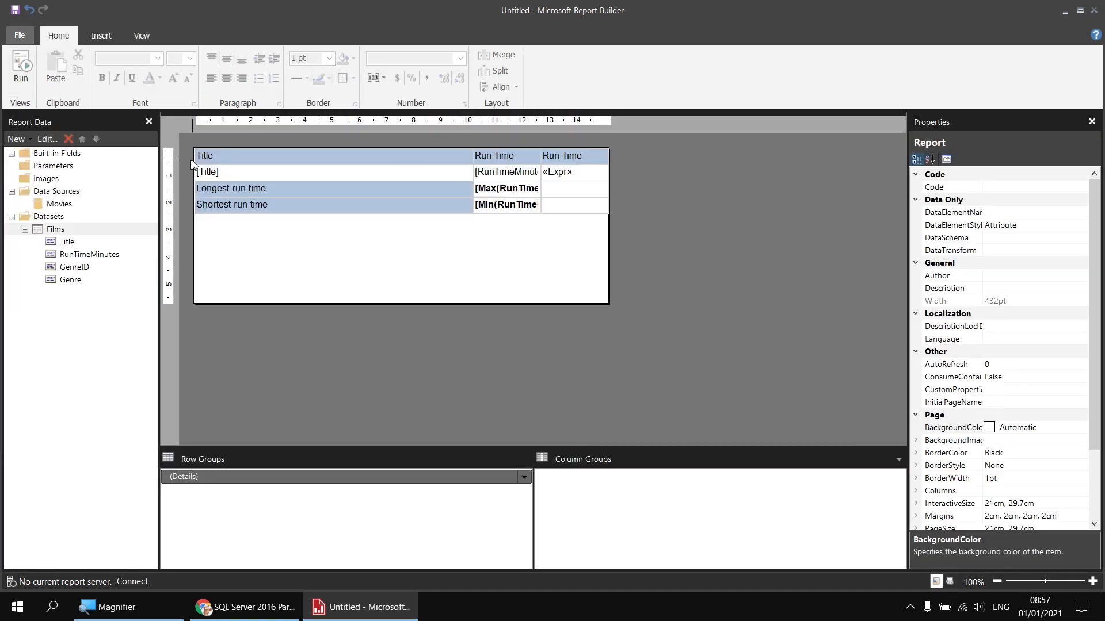
{"action": "left_click", "coordinate": [246, 174]}
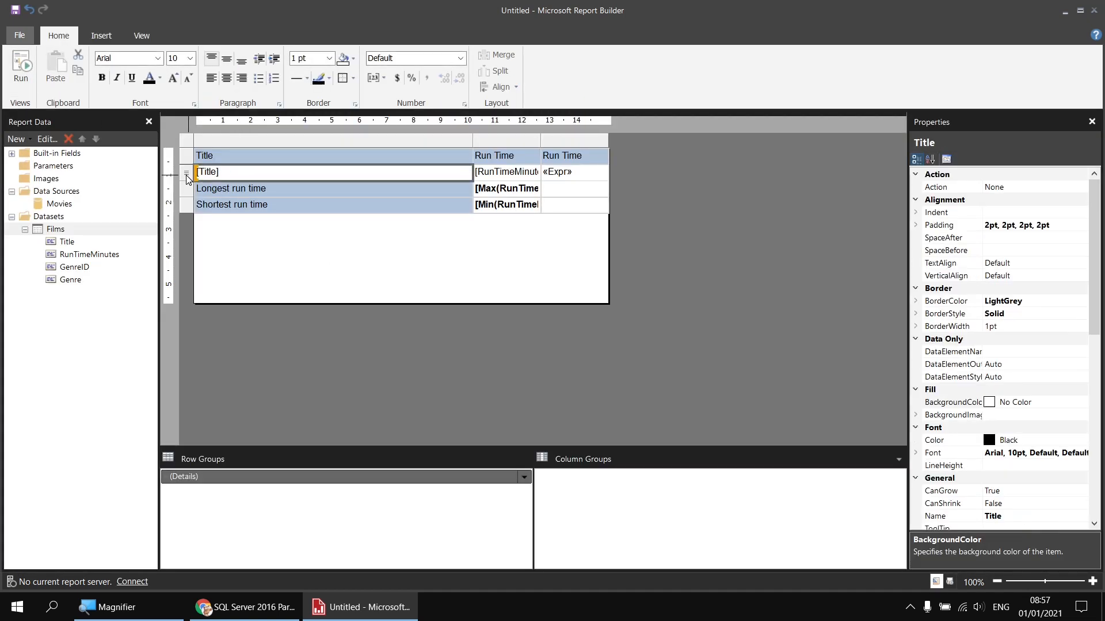
{"action": "left_click", "coordinate": [187, 179]}
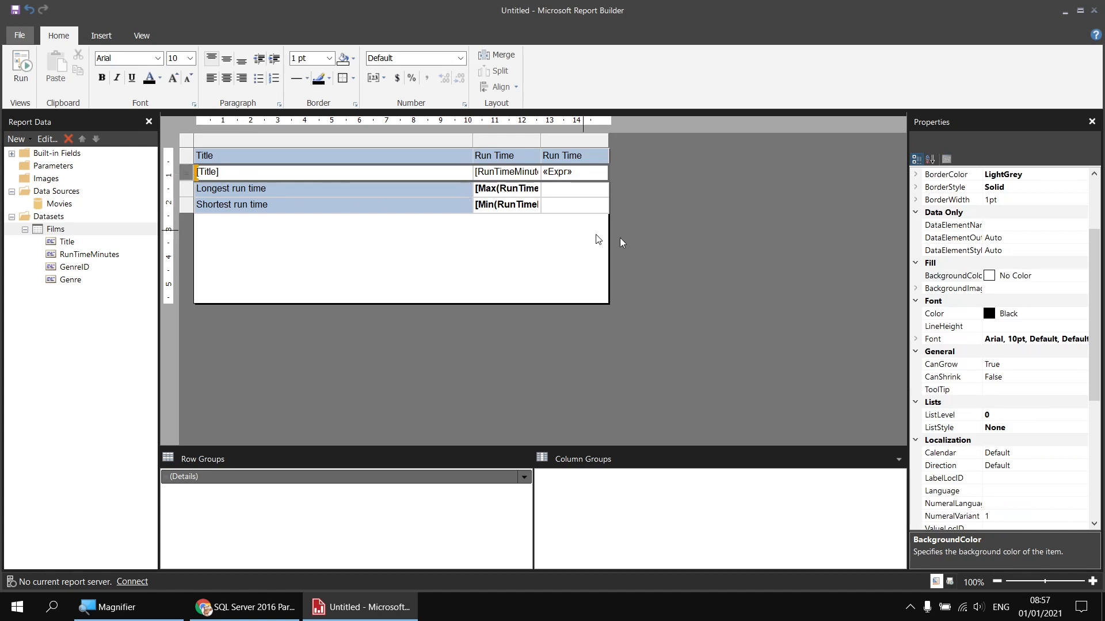
{"action": "left_click", "coordinate": [950, 279]}
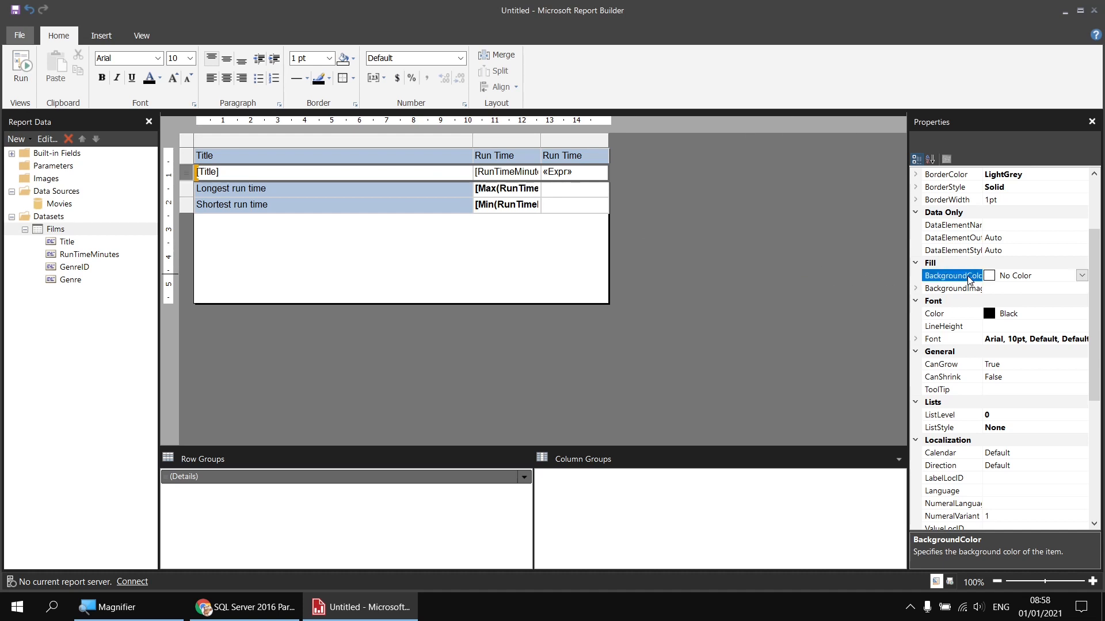
{"action": "left_click", "coordinate": [1081, 276]}
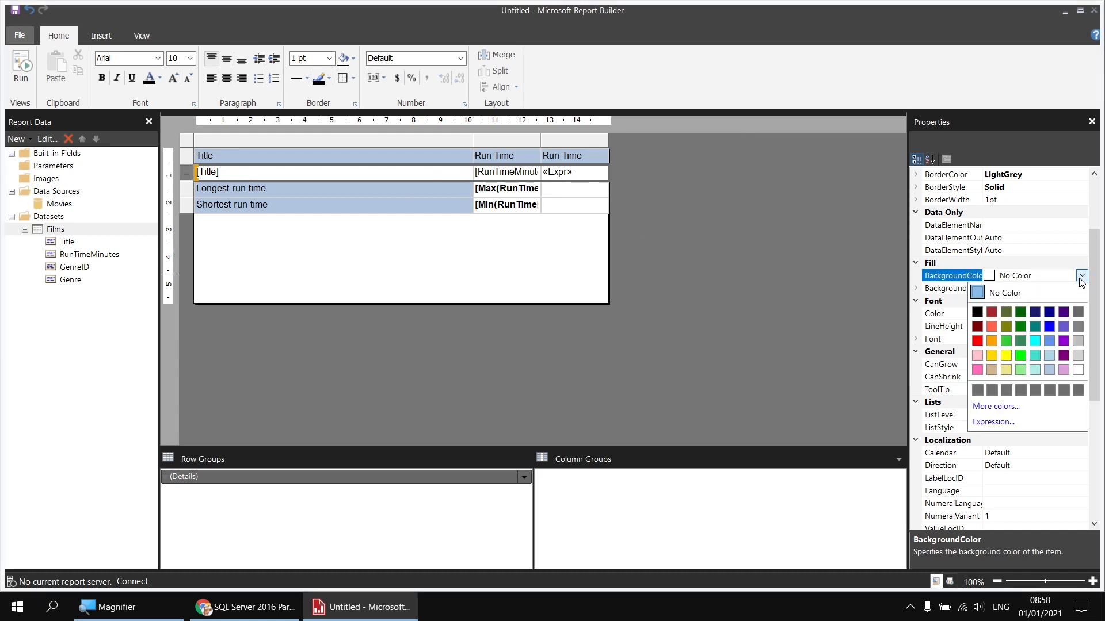
{"action": "left_click", "coordinate": [994, 423]}
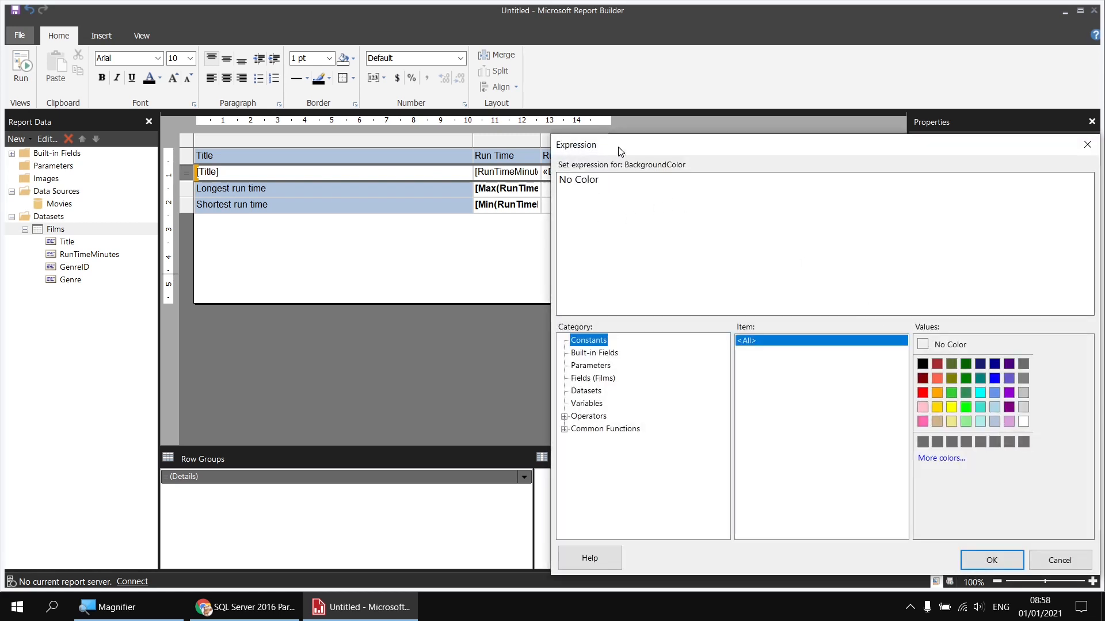
Step: Replace the No Color value with an IIf function from Program Flow
{"action": "left_click_drag", "start_coordinate": [620, 151], "coordinate": [358, 115]}
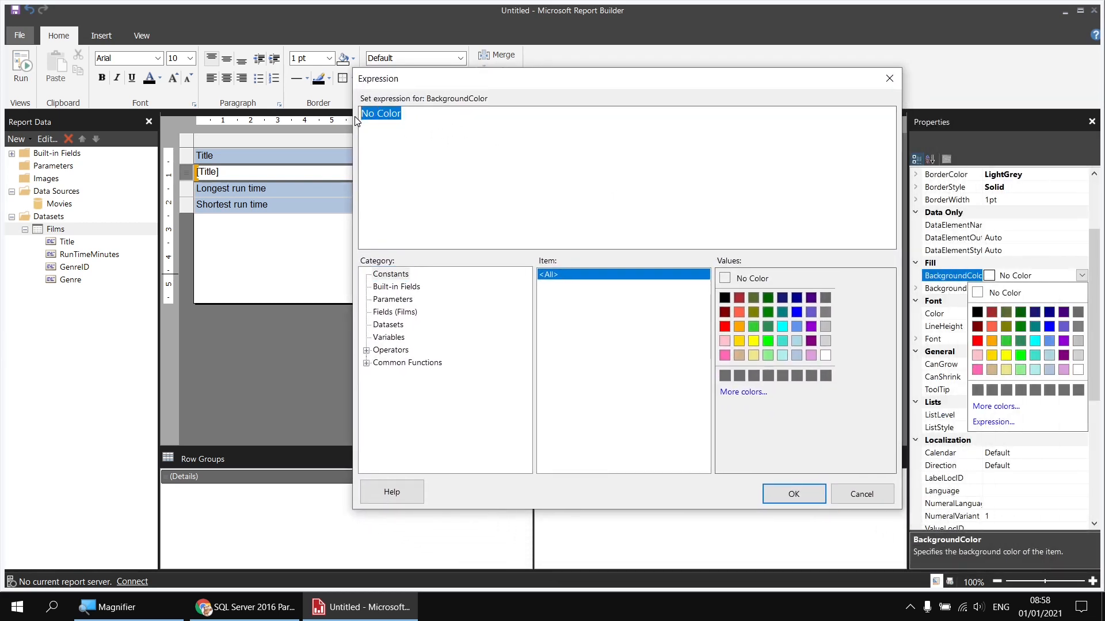
{"action": "key", "text": "Delete"}
{"action": "left_click", "coordinate": [366, 363]}
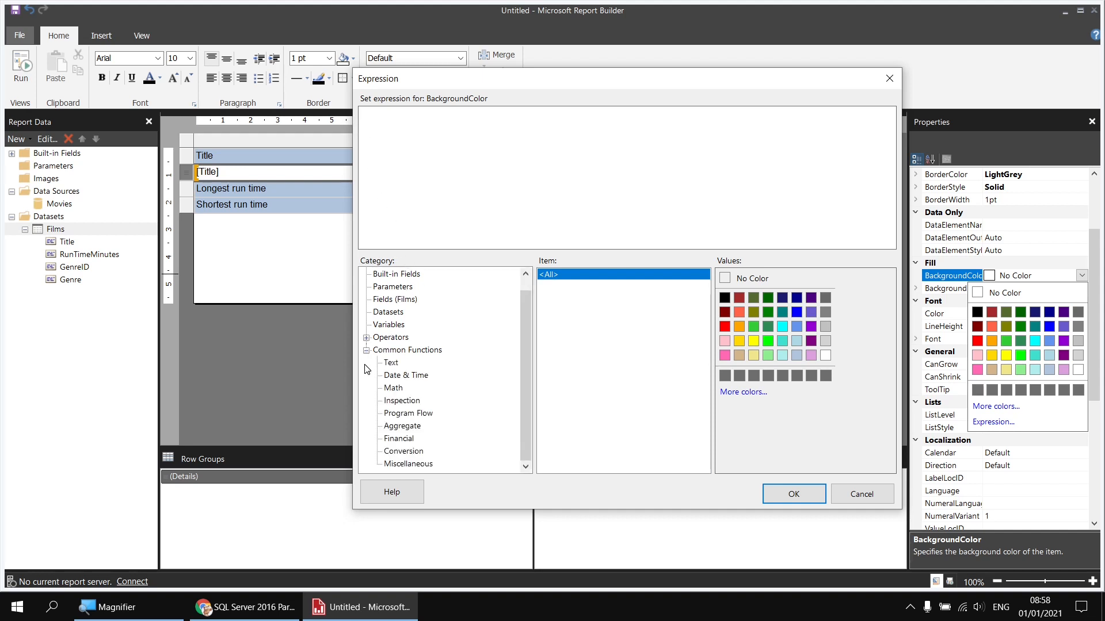
{"action": "left_click", "coordinate": [397, 414]}
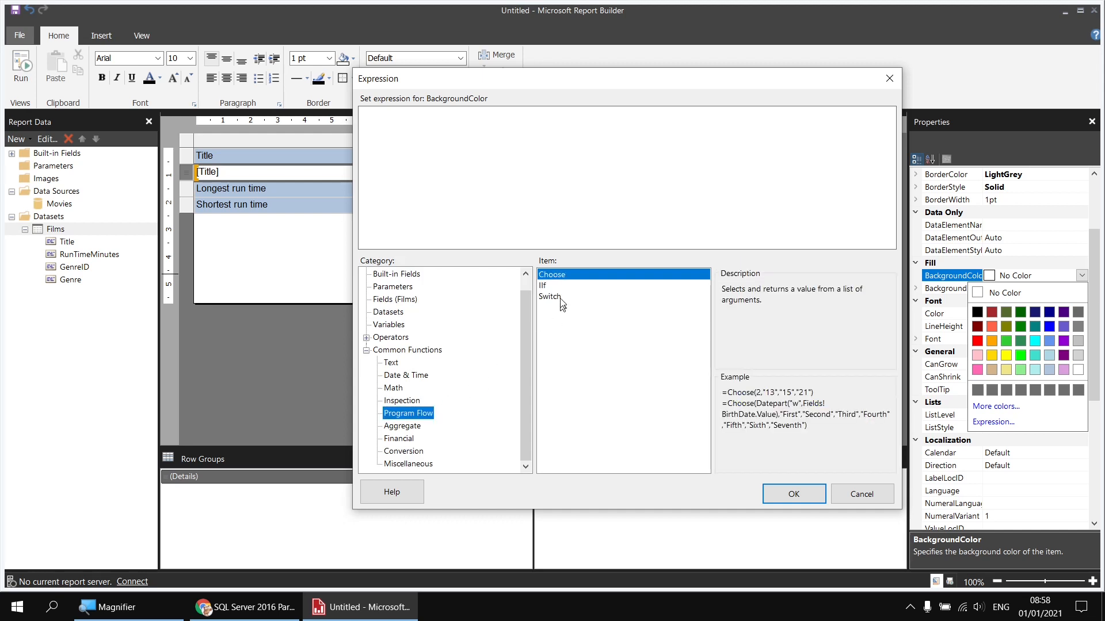
{"action": "double_click", "coordinate": [546, 286]}
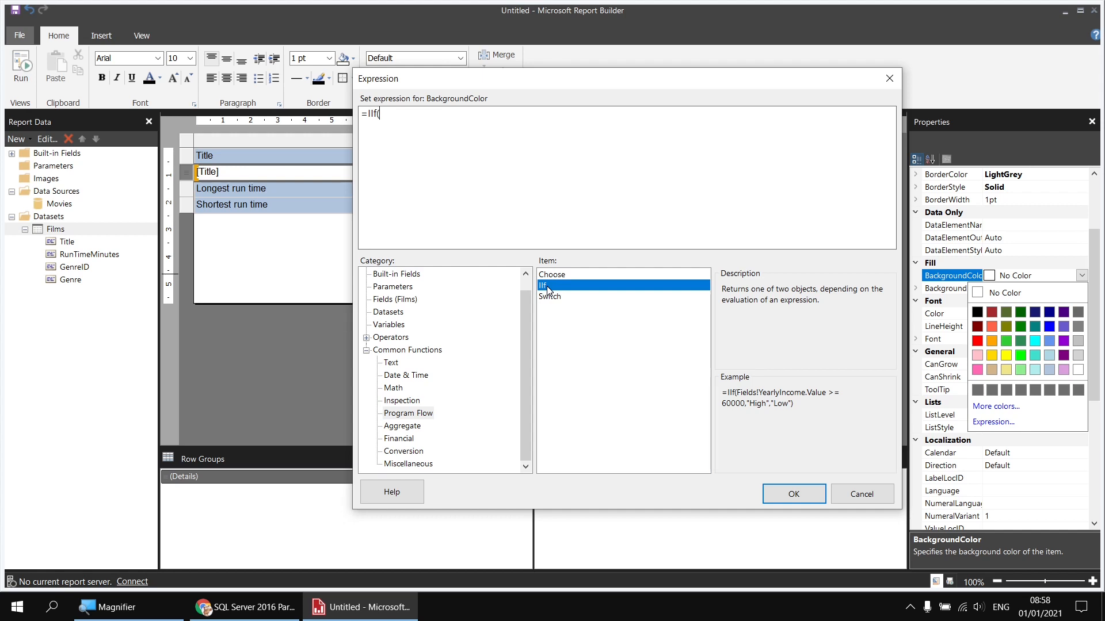
Step: Build the IIf condition Fields!RunTimeMinutes.Value = Max(Fields!RunTimeMinutes.Value)
{"action": "left_click", "coordinate": [395, 300]}
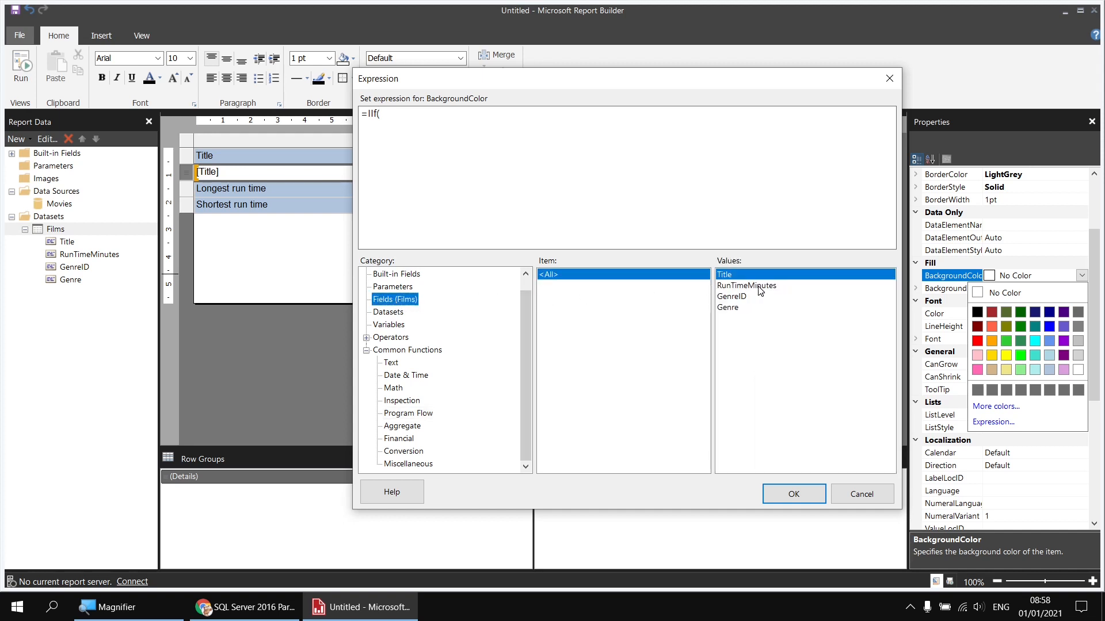
{"action": "double_click", "coordinate": [759, 287]}
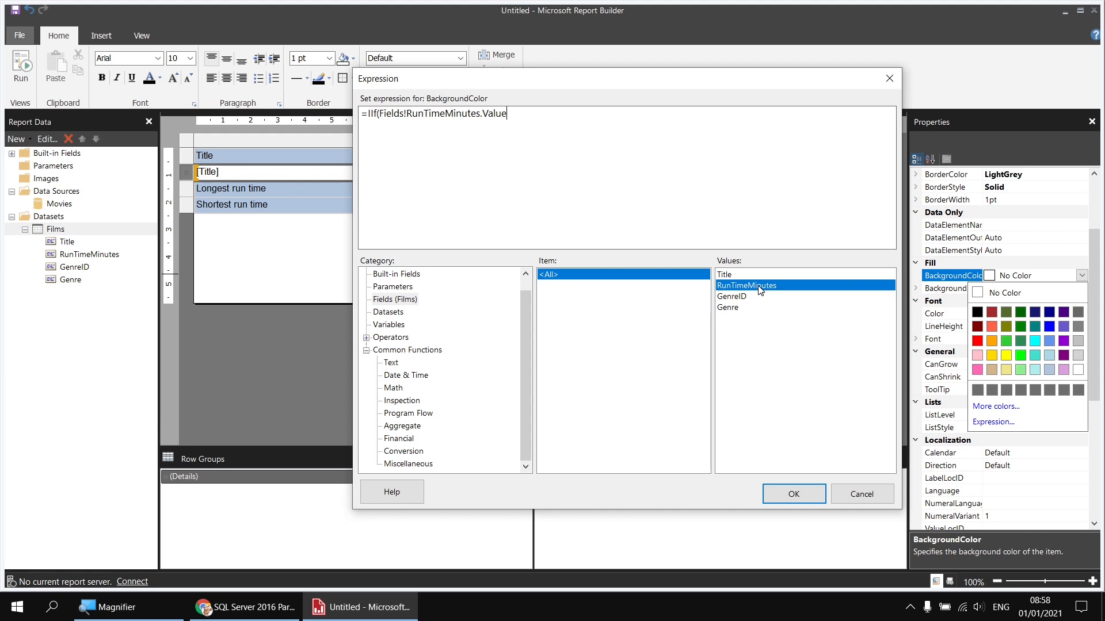
{"action": "type", "text": "="}
{"action": "left_click", "coordinate": [406, 426]}
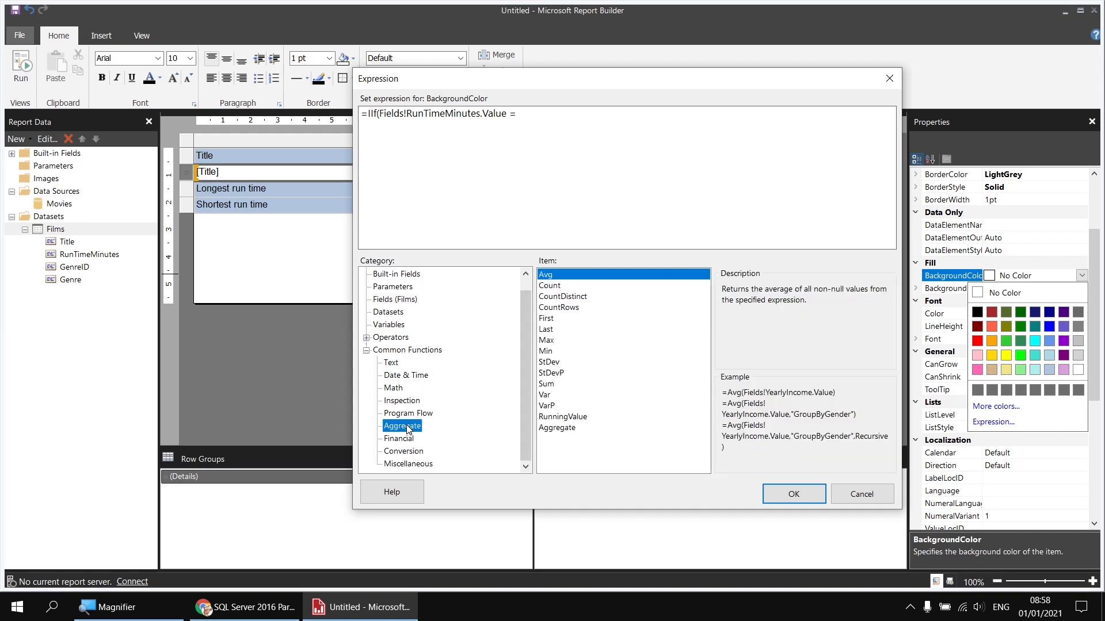
{"action": "double_click", "coordinate": [546, 342]}
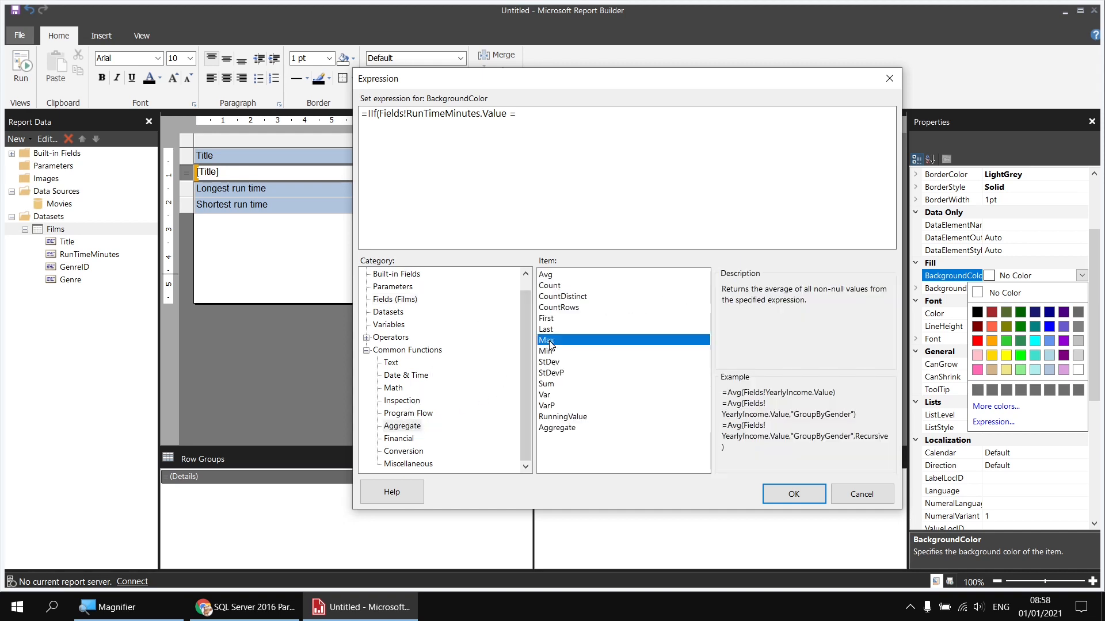
{"action": "left_click", "coordinate": [392, 300]}
{"action": "double_click", "coordinate": [747, 286]}
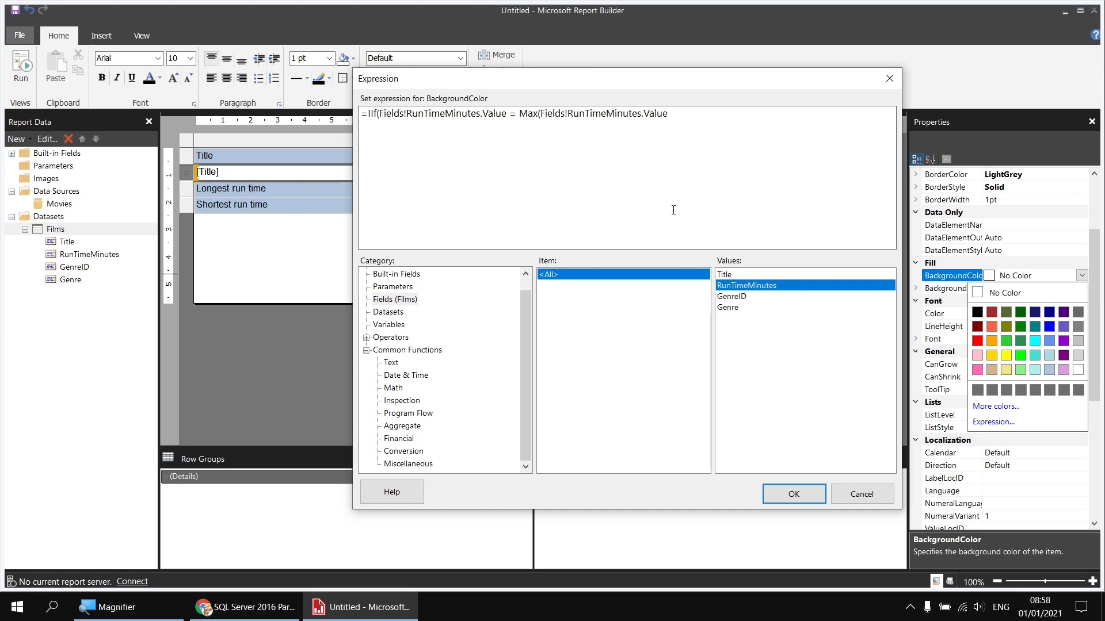
{"action": "type", "text": ",\"Tablix1\")"}
Step: Finish the IIf with CornflowerBlue when true and "Transparent" otherwise, and apply it
{"action": "type", "text": ","}
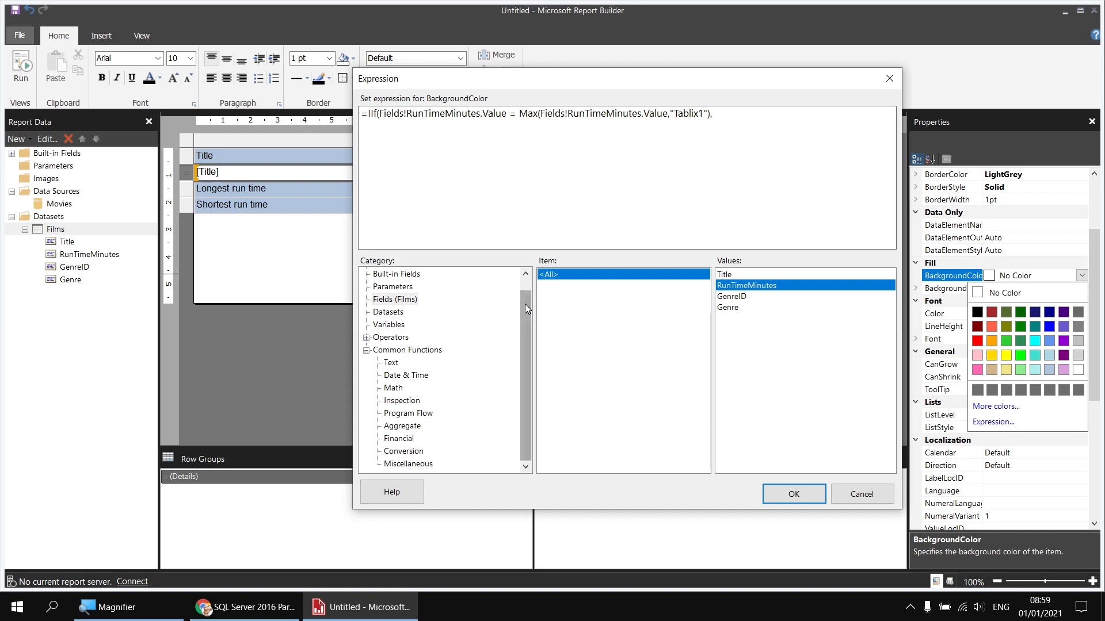
{"action": "left_click_drag", "start_coordinate": [525, 304], "coordinate": [524, 290]}
{"action": "left_click", "coordinate": [404, 275]}
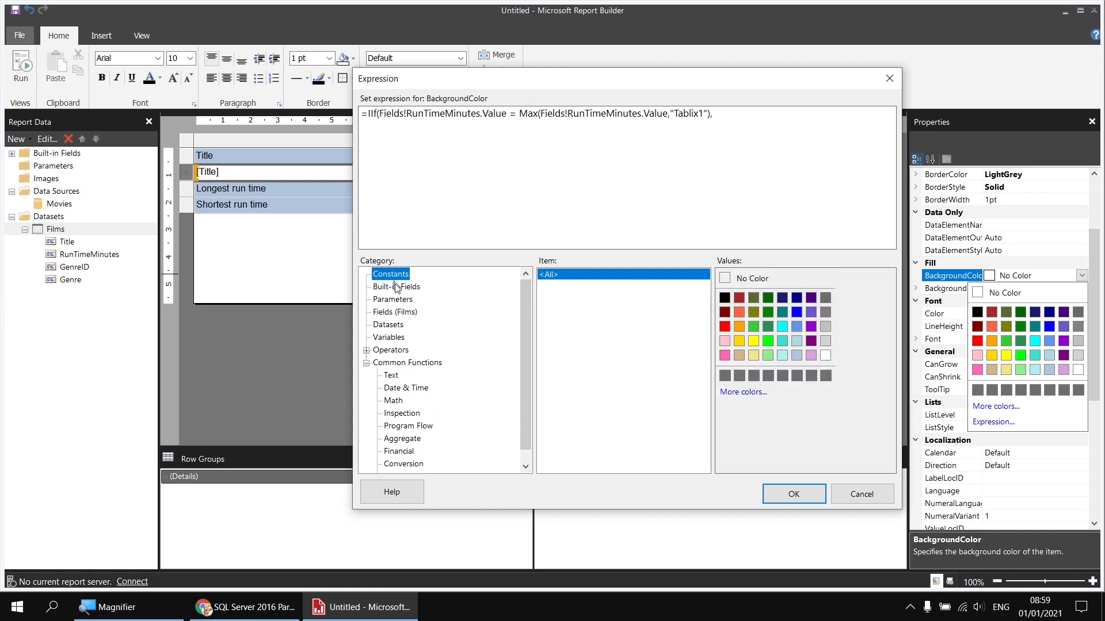
{"action": "left_click", "coordinate": [797, 327]}
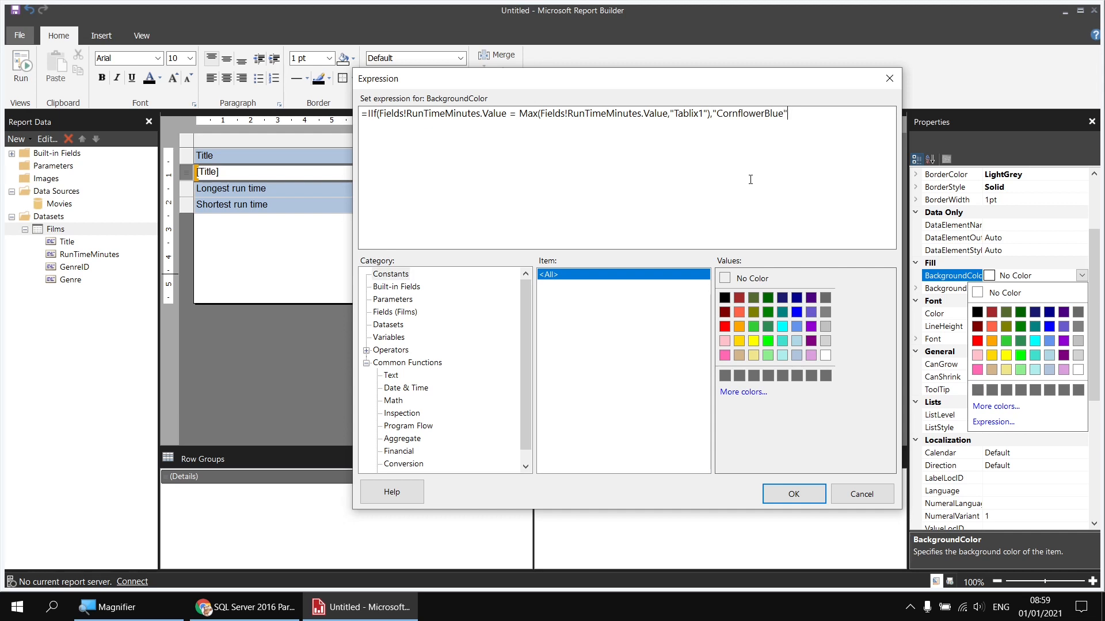
{"action": "type", "text": ",\"Transparent\")"}
{"action": "key", "text": "super+plus"}
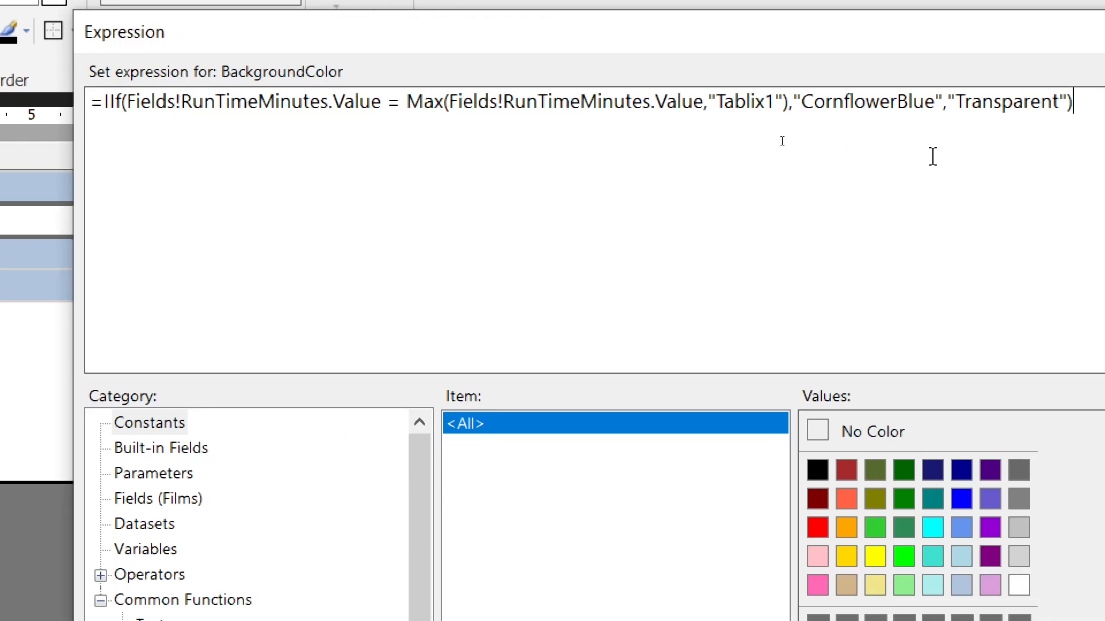
{"action": "key", "text": "super+minus"}
{"action": "left_click", "coordinate": [793, 494]}
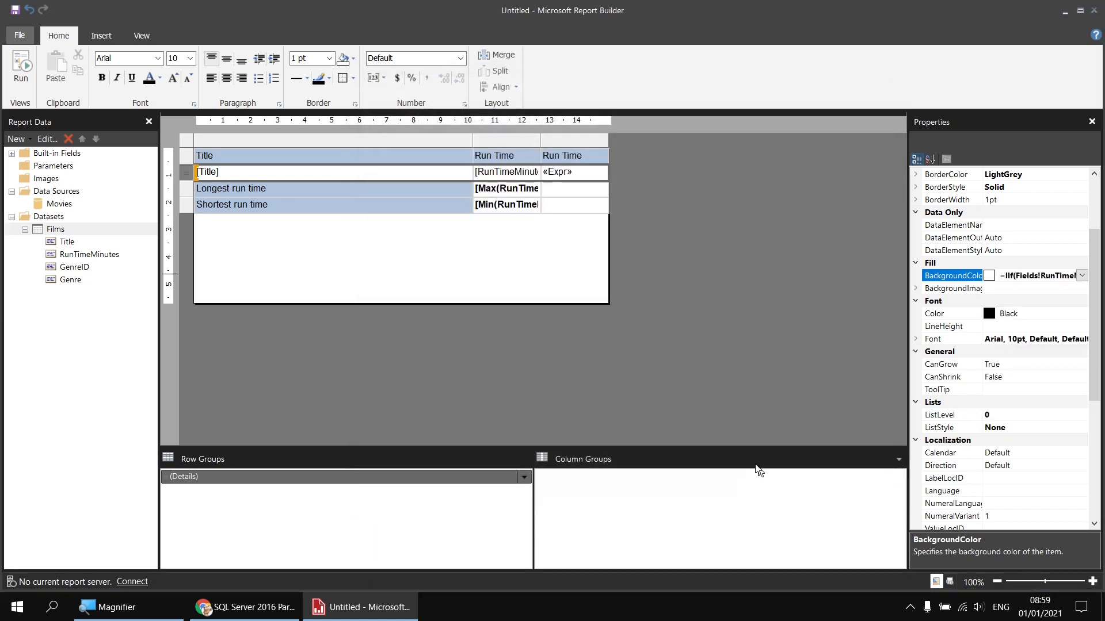
Step: Run the report, scroll to Cleopatra's 248-minute row shaded blue, then return to design
{"action": "left_click", "coordinate": [21, 66]}
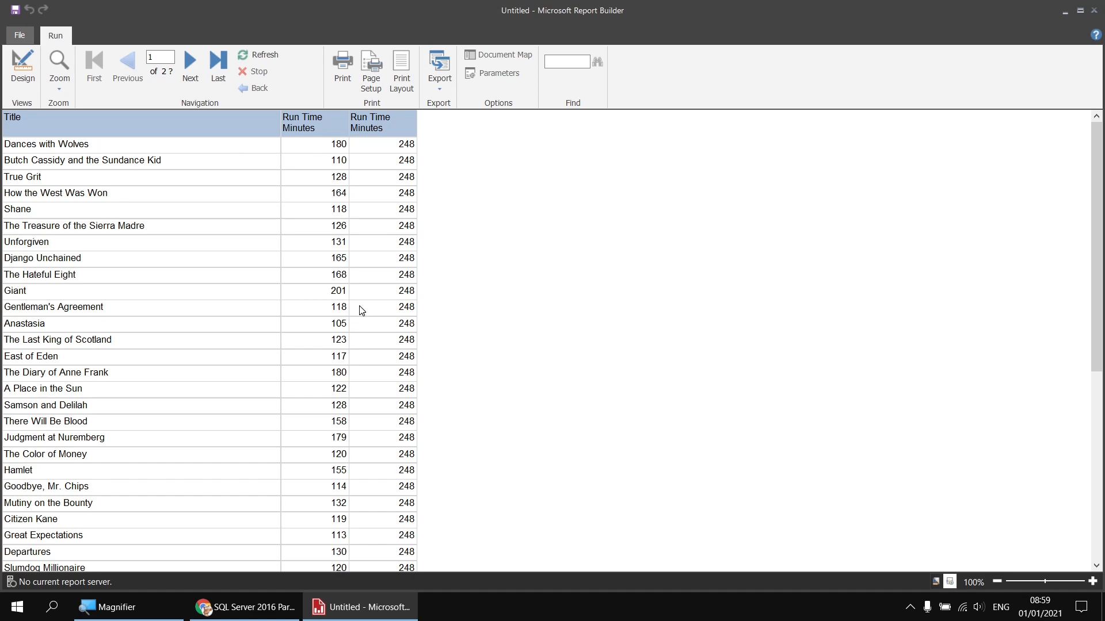
{"action": "scroll", "coordinate": [358, 314], "scroll_direction": "down", "scroll_amount": 6}
{"action": "scroll", "coordinate": [369, 366], "scroll_direction": "down", "scroll_amount": 20}
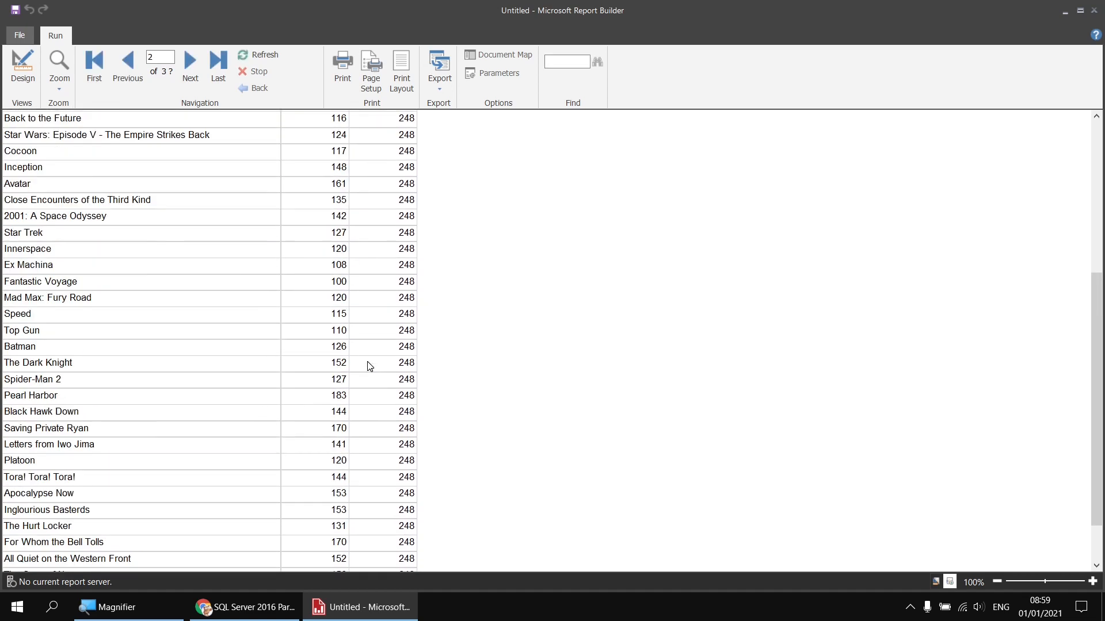
{"action": "scroll", "coordinate": [369, 366], "scroll_direction": "down", "scroll_amount": 20}
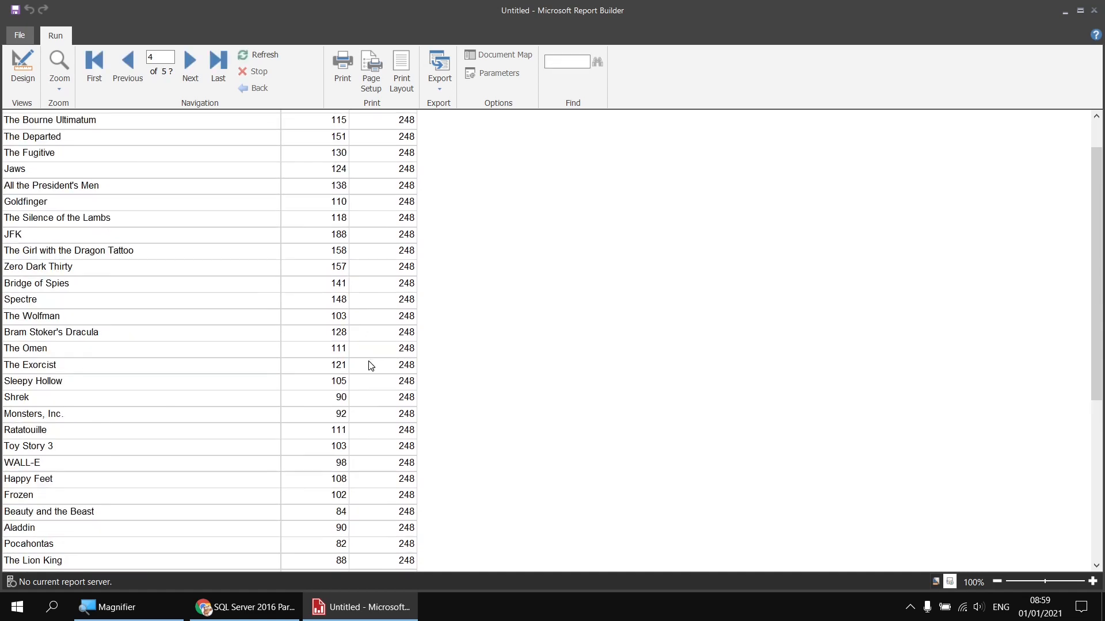
{"action": "scroll", "coordinate": [371, 366], "scroll_direction": "down", "scroll_amount": 20}
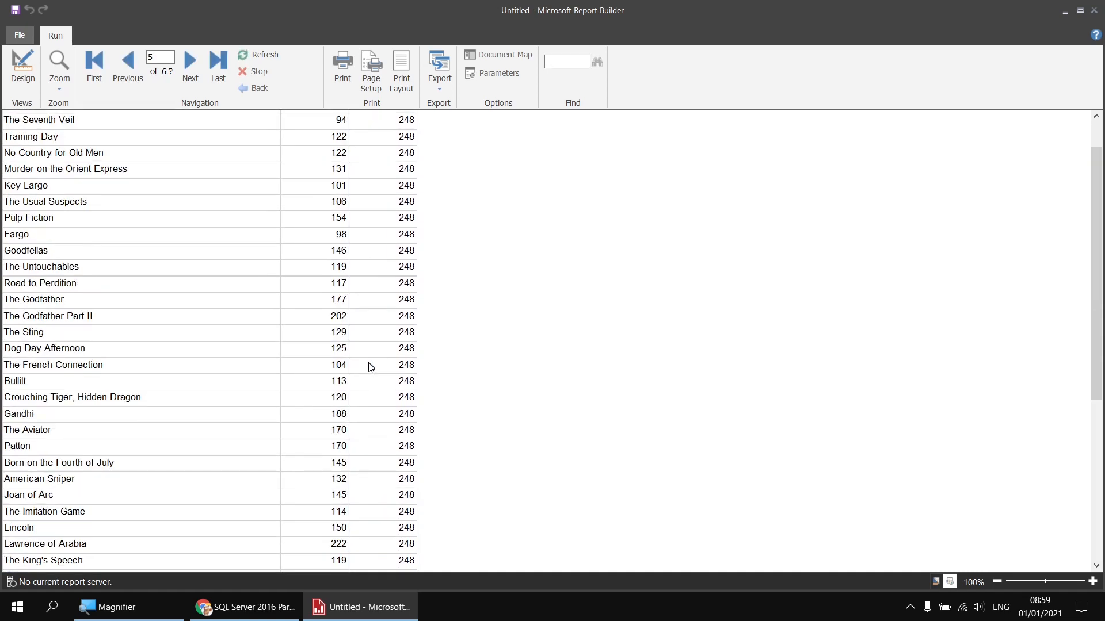
{"action": "scroll", "coordinate": [371, 367], "scroll_direction": "up", "scroll_amount": 5}
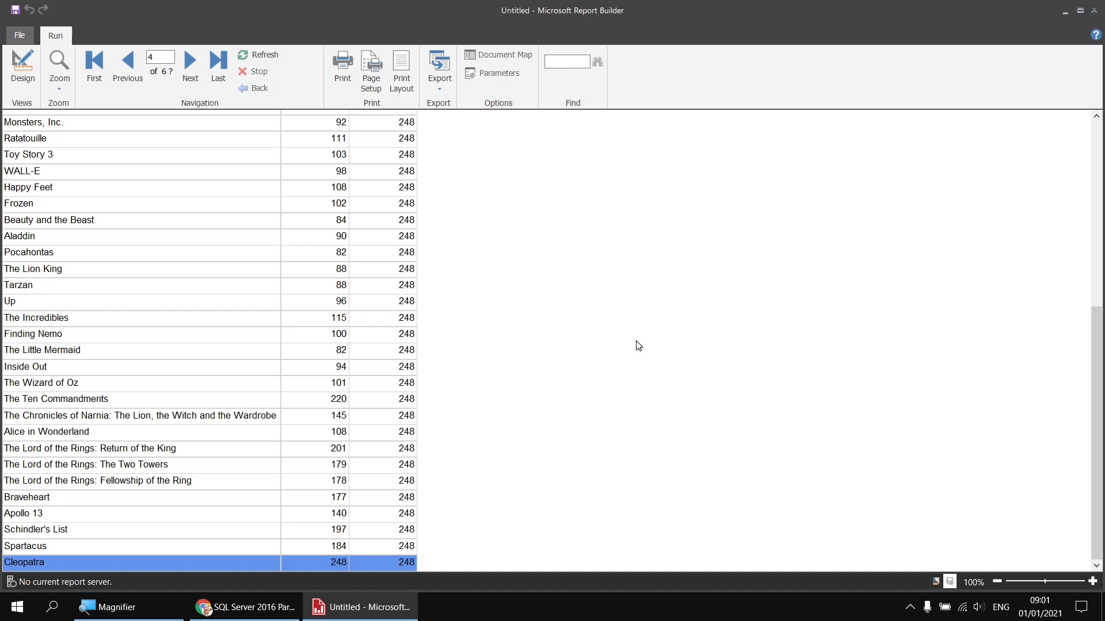
{"action": "left_click", "coordinate": [23, 75]}
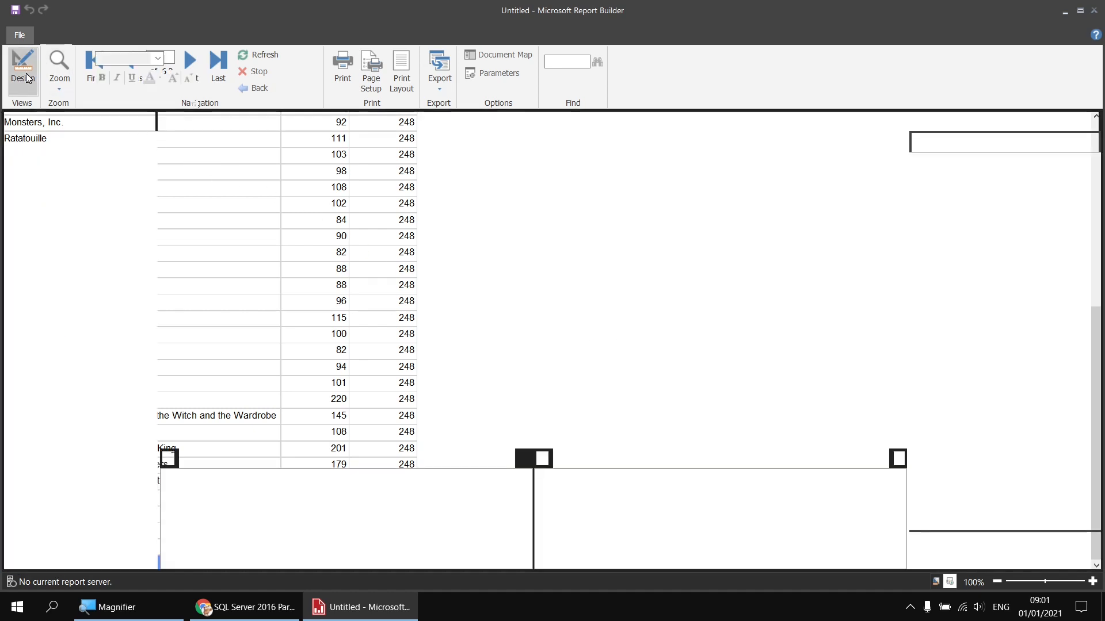
Step: Change the «Expr» cell from Max to Min over Tablix1 and preview, now 82 everywhere
{"action": "right_click", "coordinate": [579, 176]}
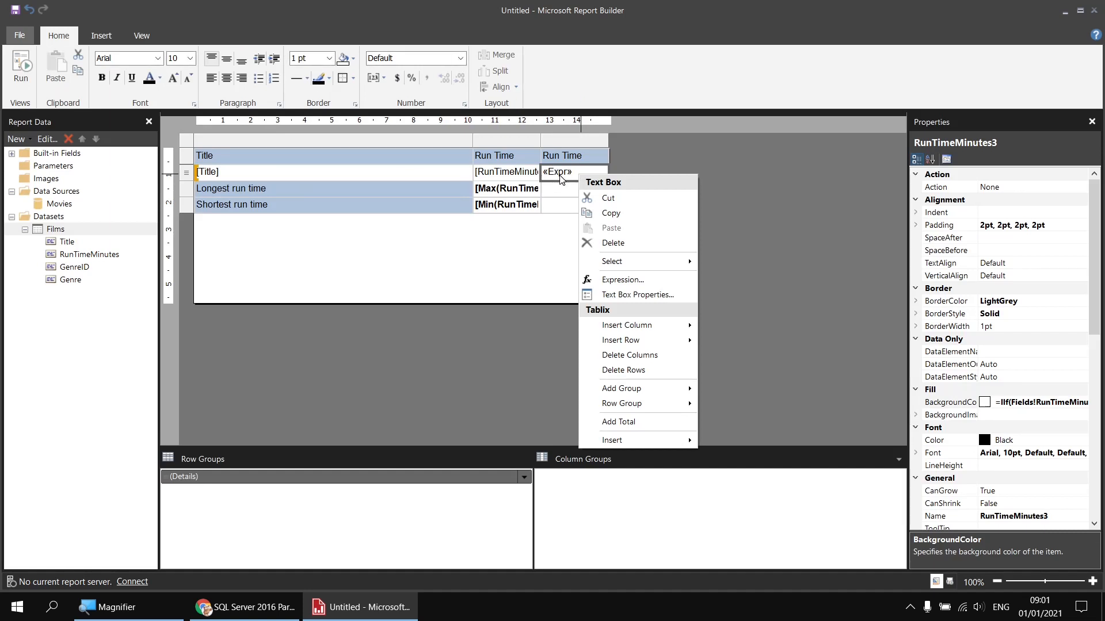
{"action": "left_click", "coordinate": [622, 281]}
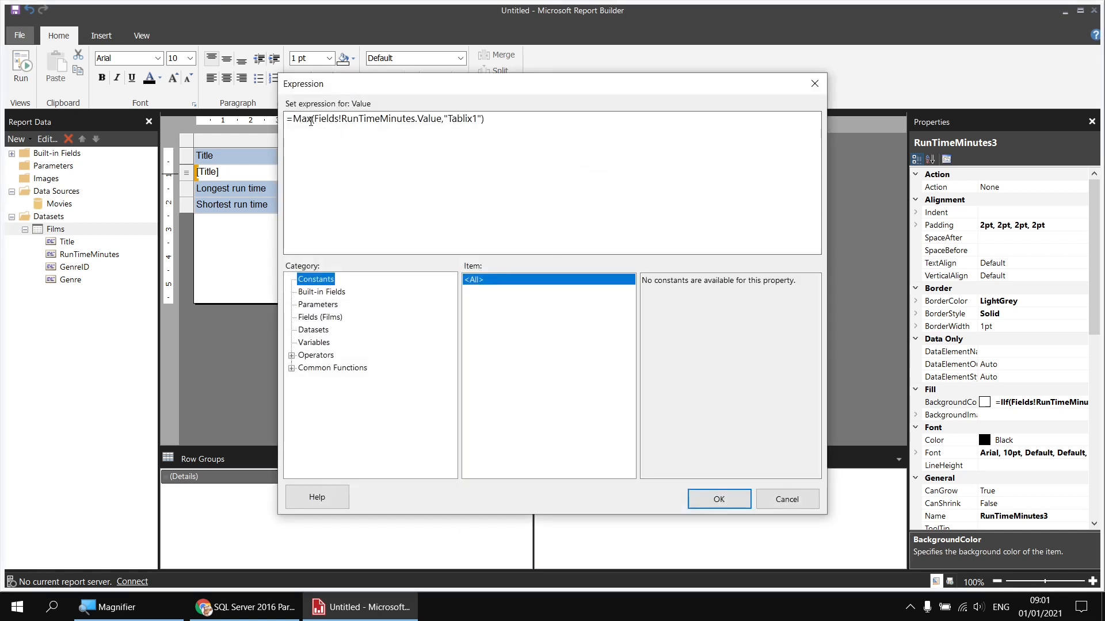
{"action": "left_click_drag", "start_coordinate": [312, 119], "coordinate": [303, 121]}
{"action": "type", "text": "in"}
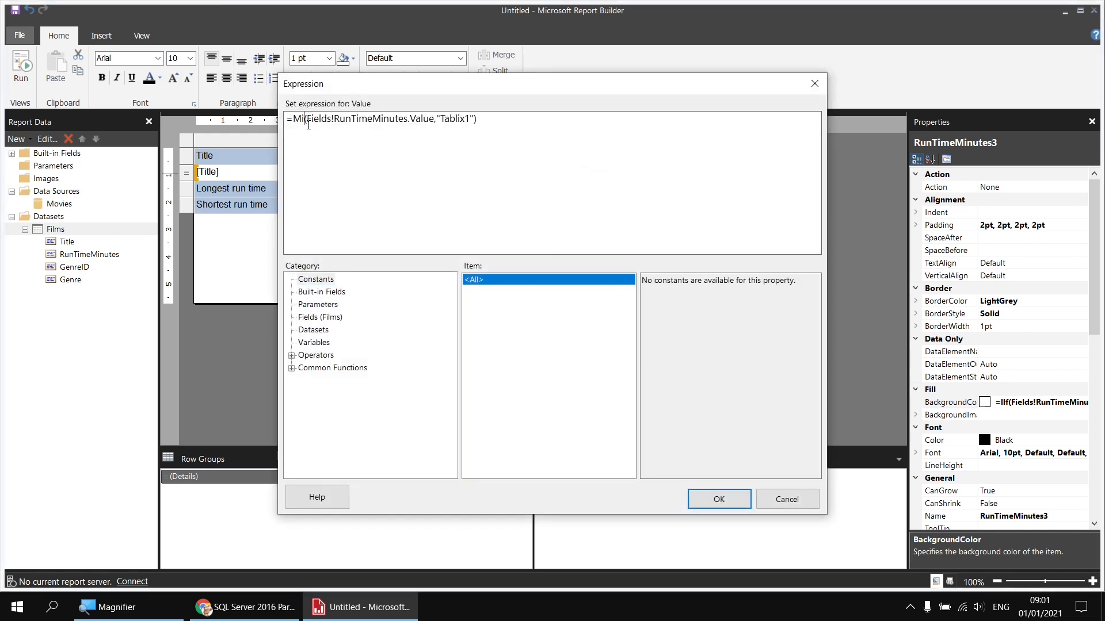
{"action": "left_click_drag", "start_coordinate": [441, 119], "coordinate": [480, 120]}
{"action": "left_click", "coordinate": [487, 119]}
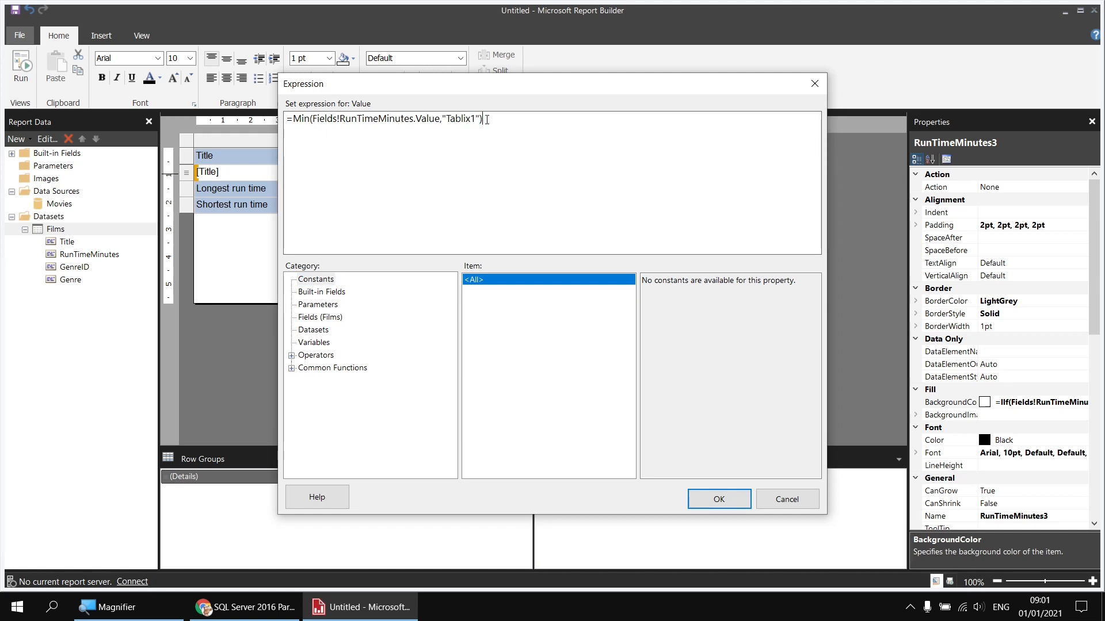
{"action": "left_click", "coordinate": [719, 499]}
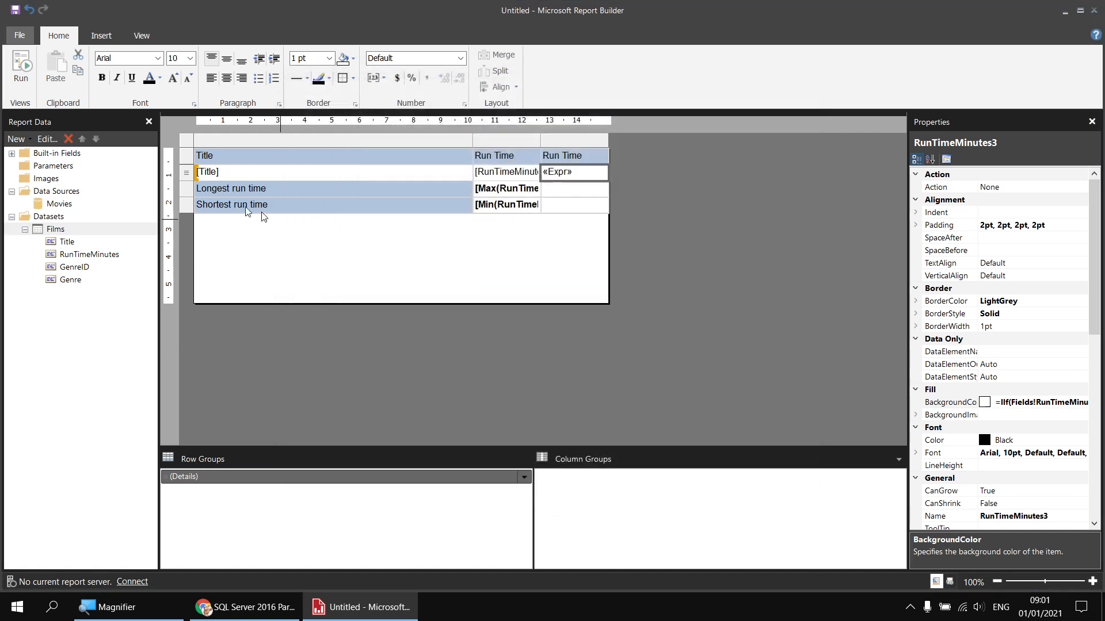
{"action": "left_click", "coordinate": [21, 65]}
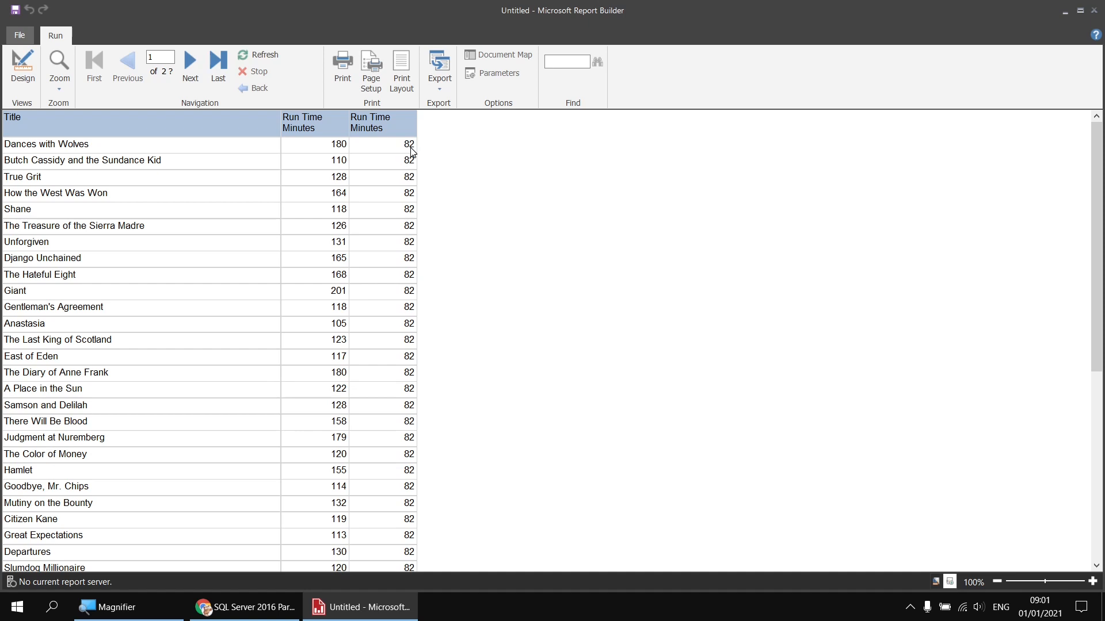
Step: Back in design view, select the film detail row and show its BackgroundColor palette
{"action": "left_click", "coordinate": [23, 68]}
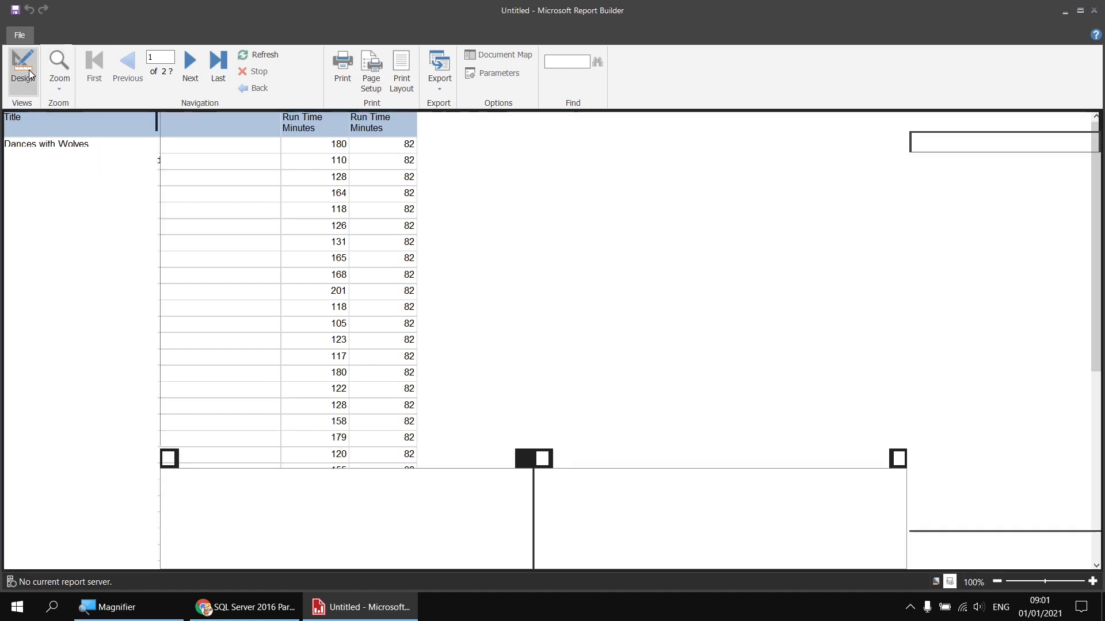
{"action": "left_click", "coordinate": [264, 171]}
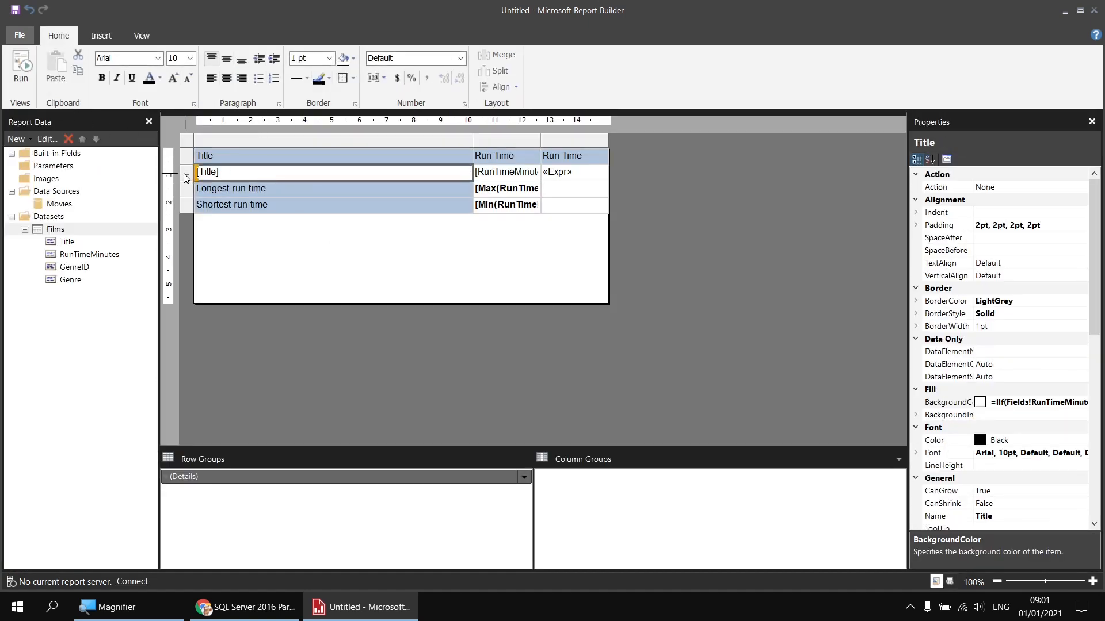
{"action": "left_click", "coordinate": [189, 176]}
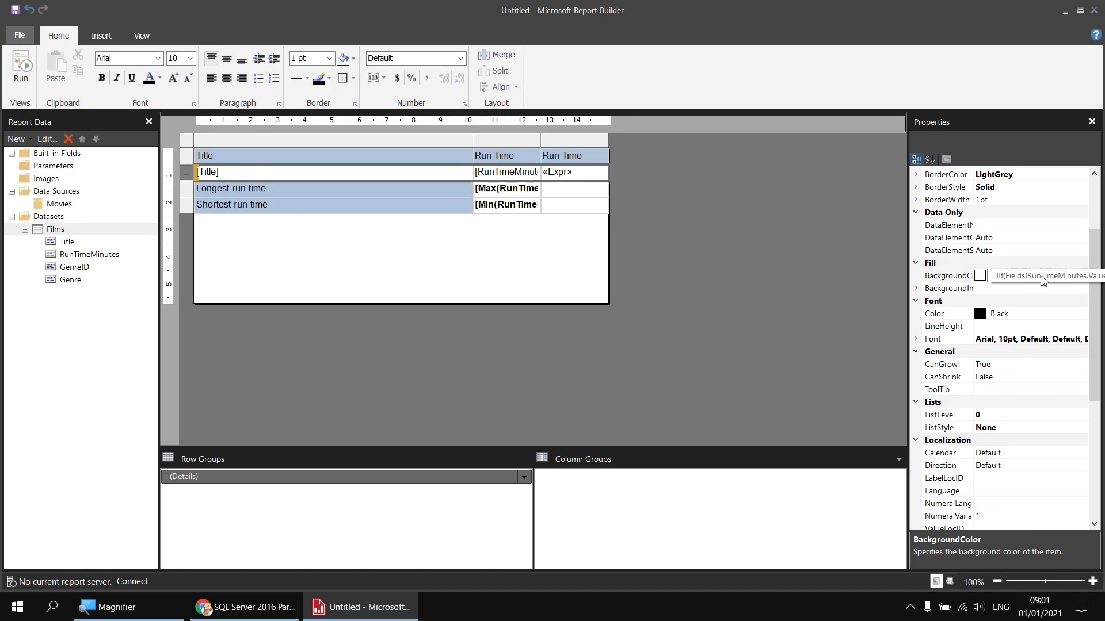
{"action": "left_click", "coordinate": [1075, 279]}
{"action": "left_click", "coordinate": [1082, 276]}
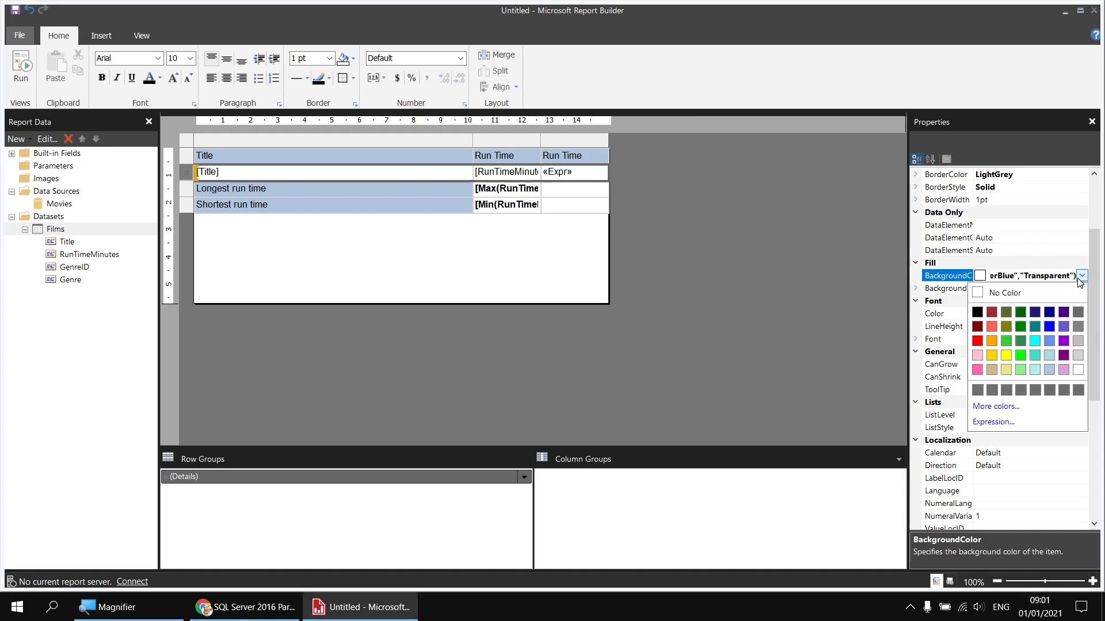
Step: Open the row's BackgroundColor expression and read the Switch description under Common Functions > Program Flow
{"action": "left_click", "coordinate": [994, 422]}
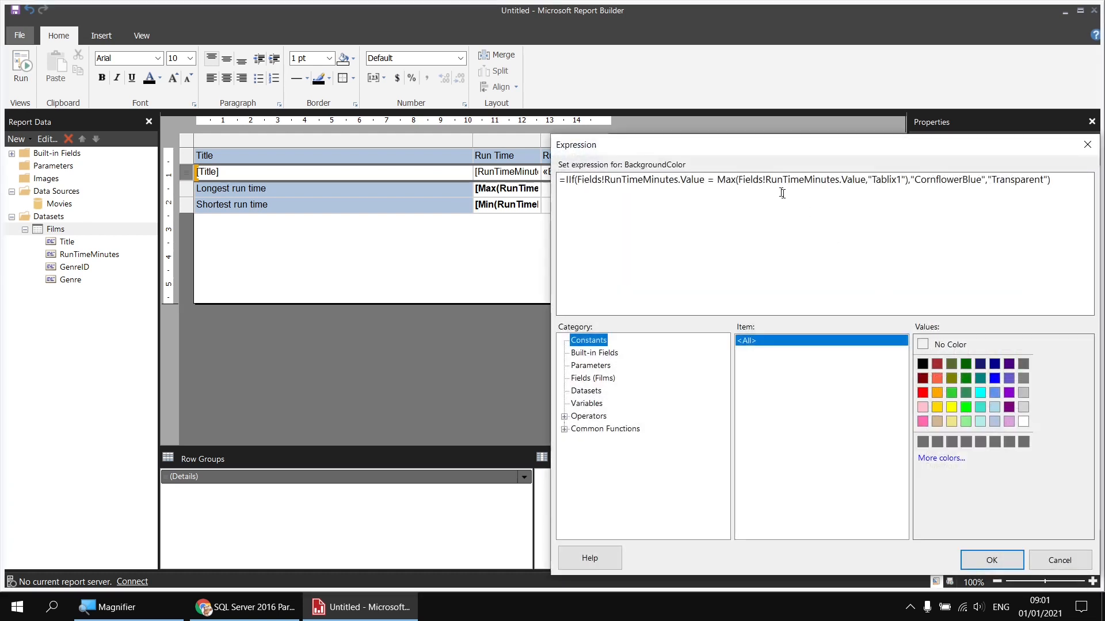
{"action": "left_click_drag", "start_coordinate": [740, 146], "coordinate": [370, 95]}
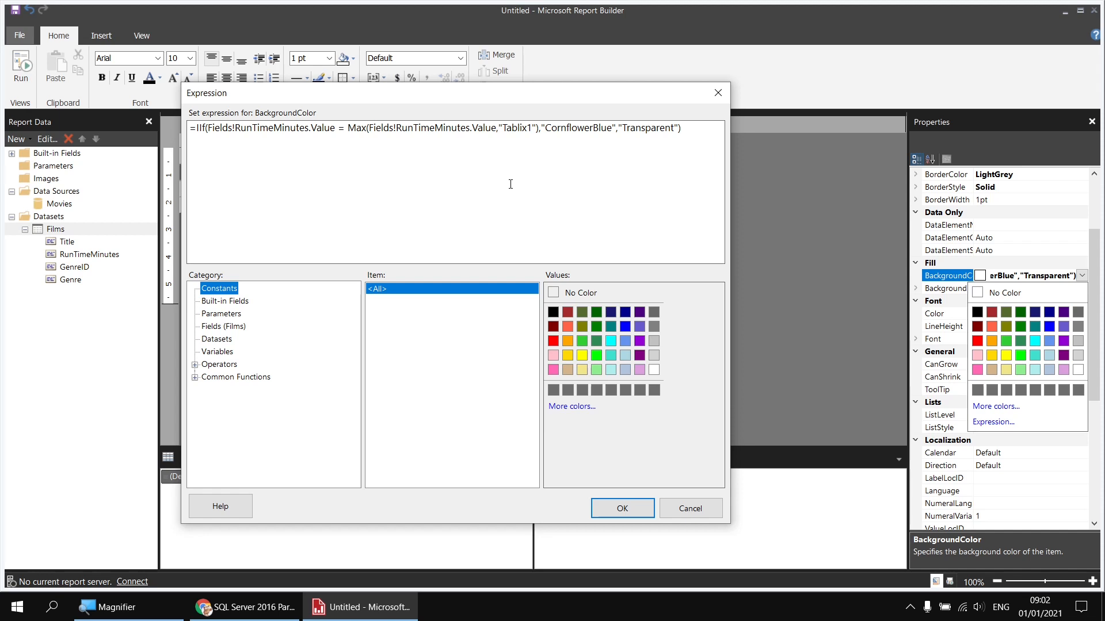
{"action": "left_click", "coordinate": [195, 378]}
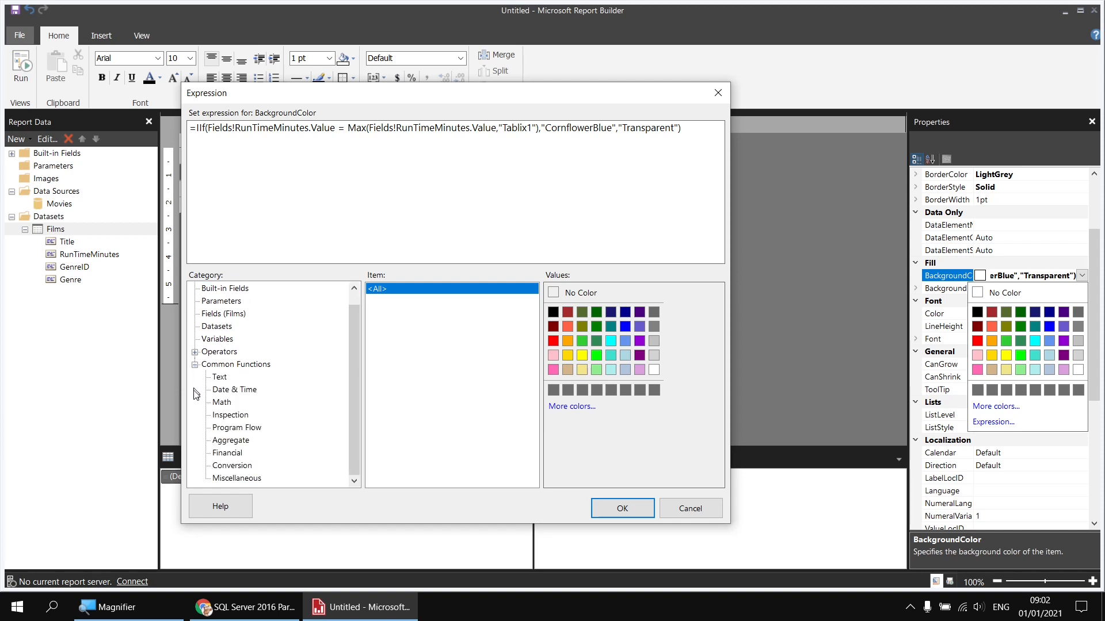
{"action": "left_click", "coordinate": [231, 429]}
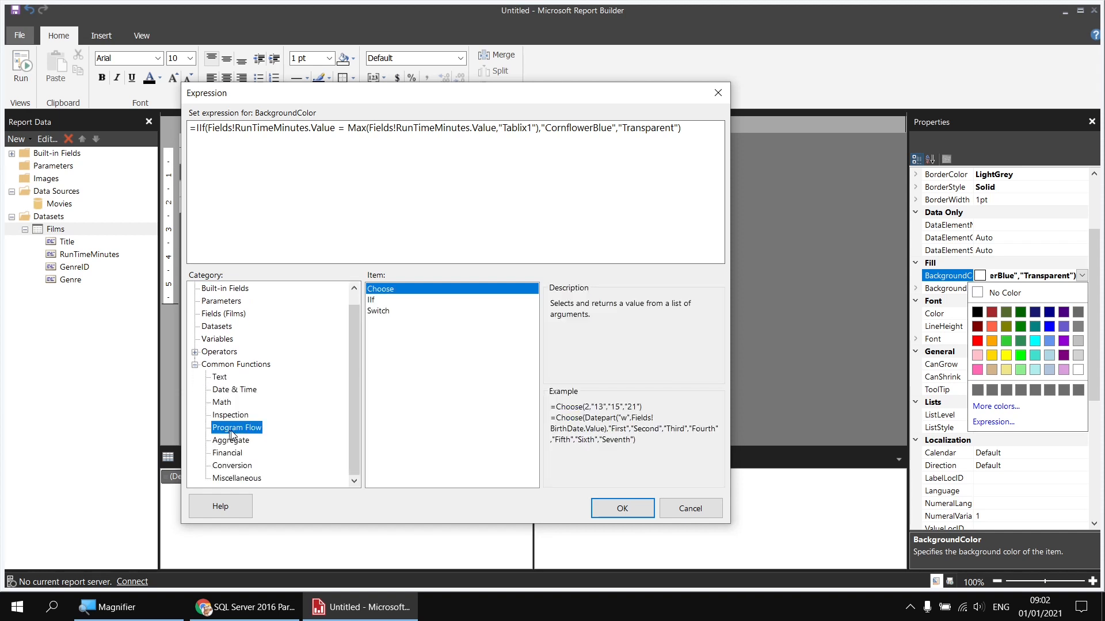
{"action": "left_click", "coordinate": [383, 314]}
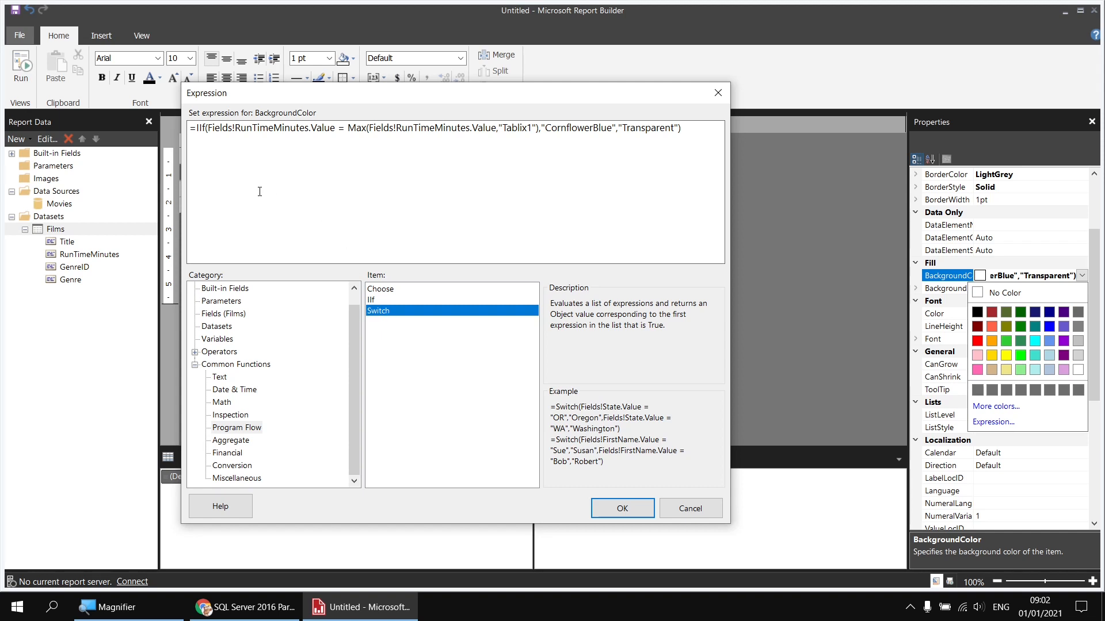
Step: Replace IIf with Switch and put the Max condition and "Transparent" on separate lines
{"action": "left_click", "coordinate": [206, 128]}
{"action": "key", "text": "BackSpace"}
{"action": "key", "text": "BackSpace"}
{"action": "key", "text": "BackSpace"}
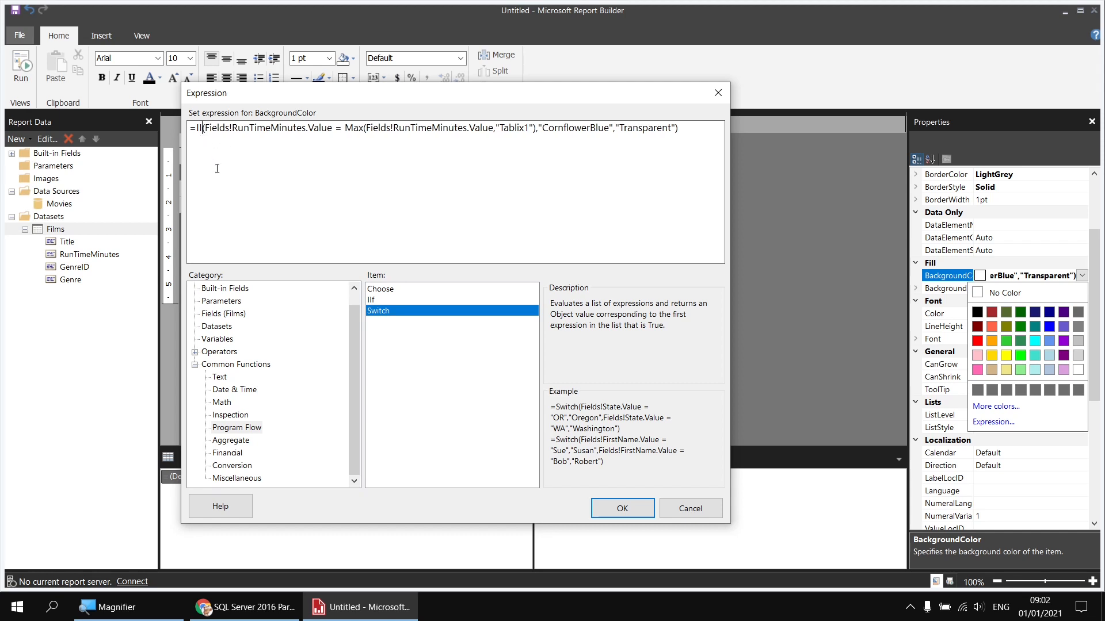
{"action": "type", "text": "Switch"}
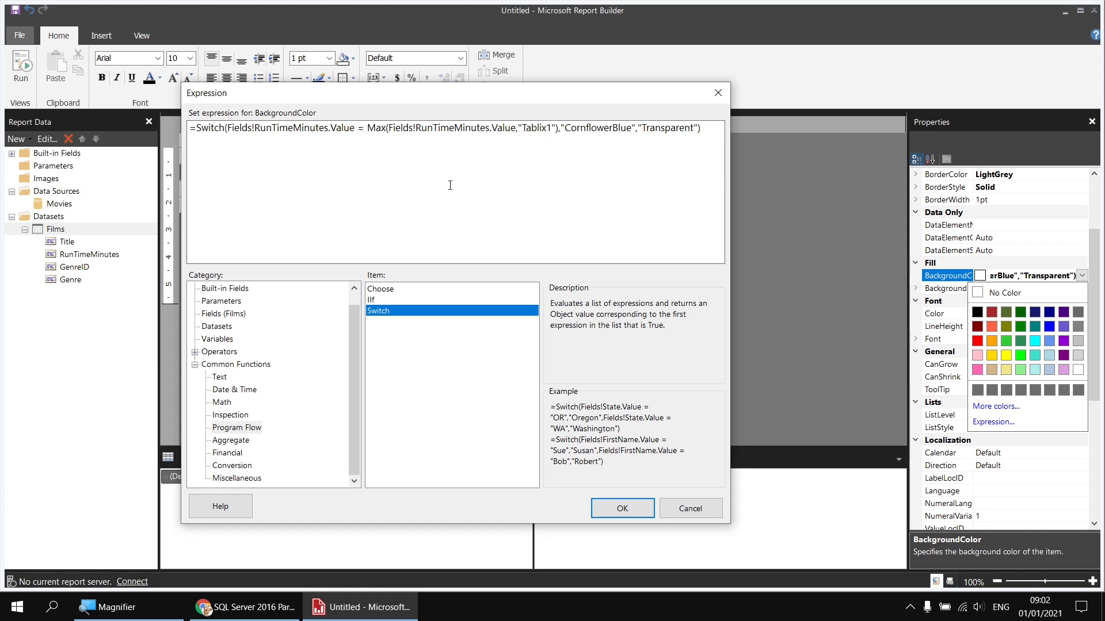
{"action": "key", "text": "Return"}
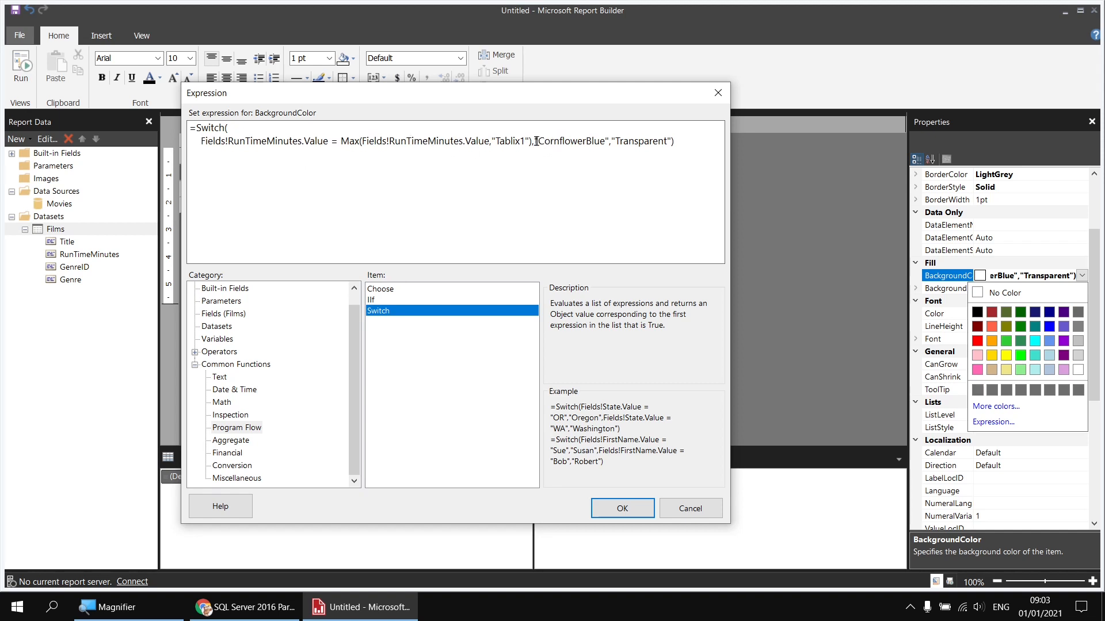
{"action": "left_click", "coordinate": [612, 140]}
{"action": "key", "text": "Return"}
{"action": "key", "text": "Return"}
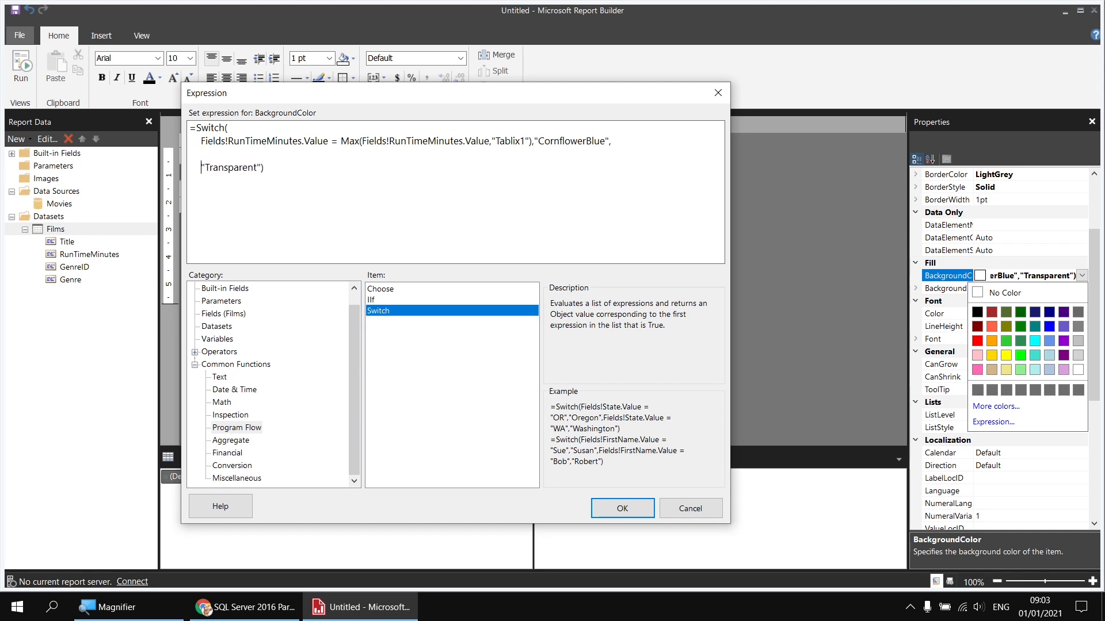
{"action": "key", "text": "Up"}
Step: Add a comma after "CornflowerBlue" and copy the Max comparison for the empty third line
{"action": "left_click_drag", "start_coordinate": [201, 142], "coordinate": [610, 143]}
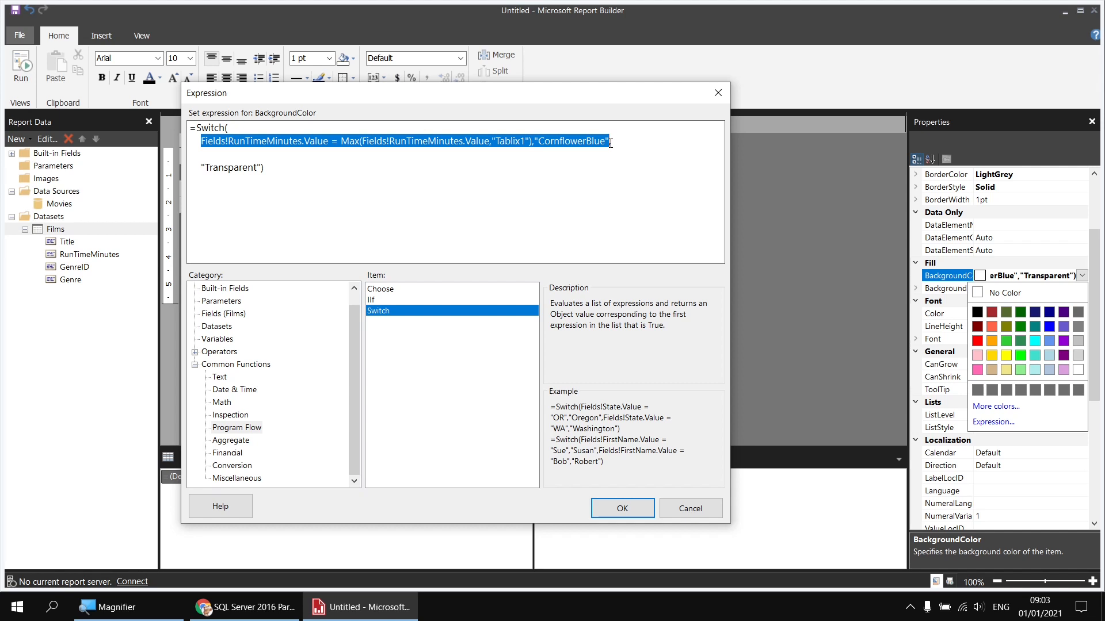
{"action": "left_click", "coordinate": [610, 142]}
{"action": "type", "text": ","}
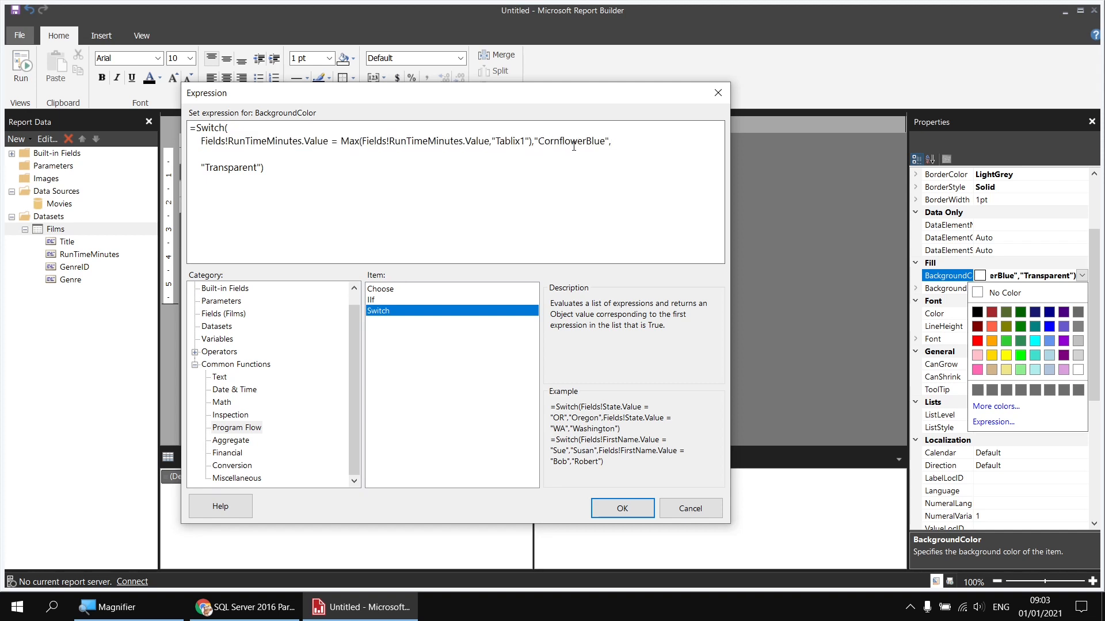
{"action": "left_click", "coordinate": [201, 142]}
{"action": "left_click_drag", "start_coordinate": [201, 142], "coordinate": [533, 144]}
{"action": "key", "text": "ctrl+c"}
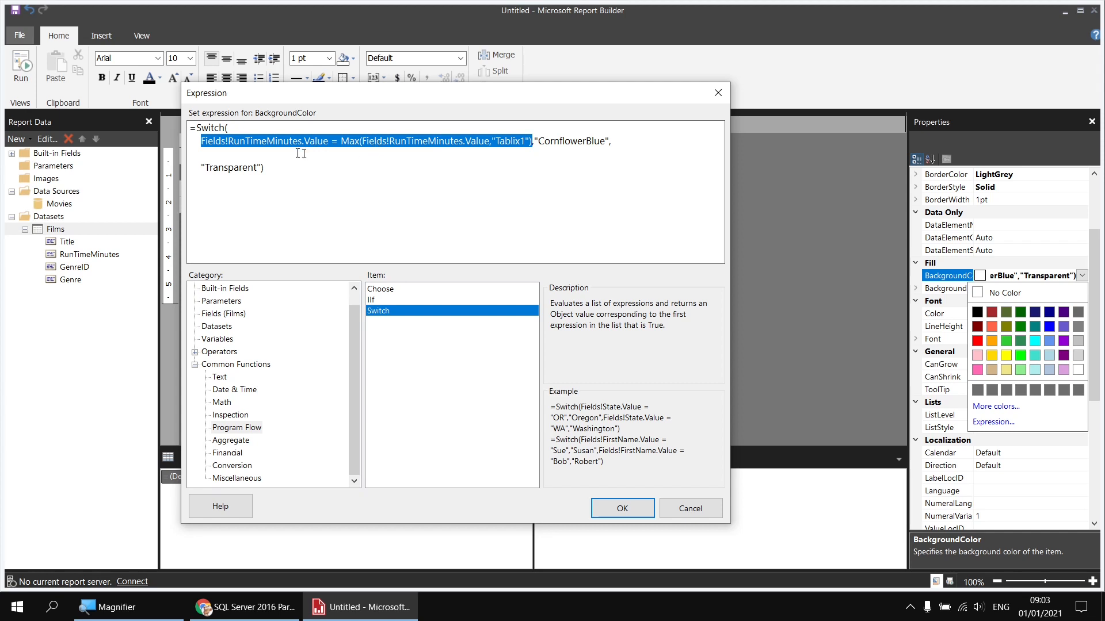
{"action": "left_click", "coordinate": [279, 152]}
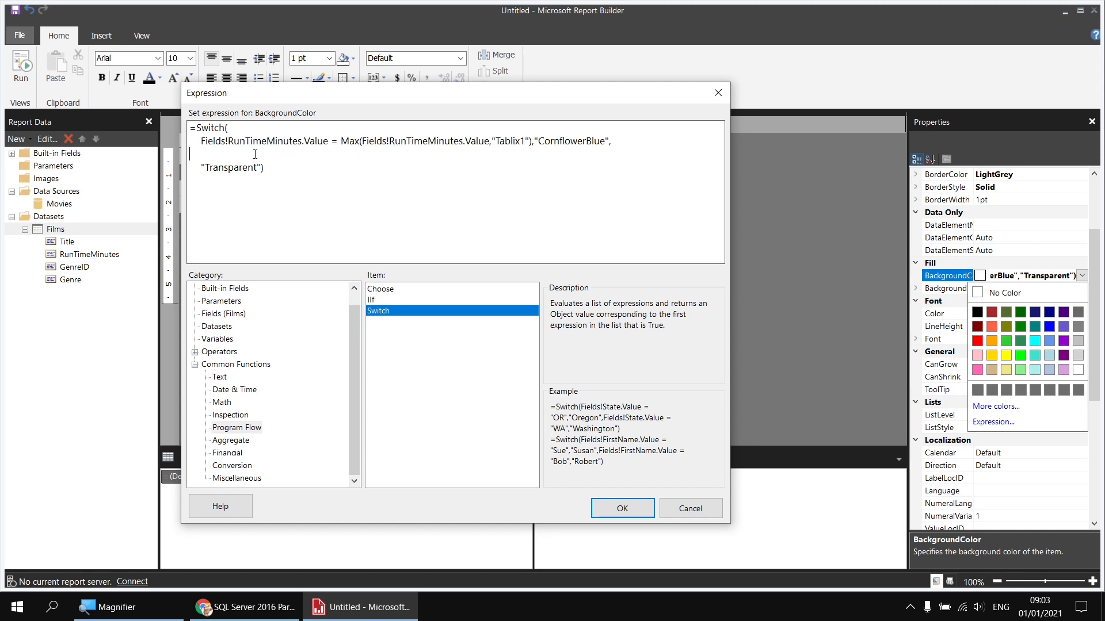
Step: Paste the comparison on line three, change Max to Min, and give it the Orange colour
{"action": "key", "text": "ctrl+v"}
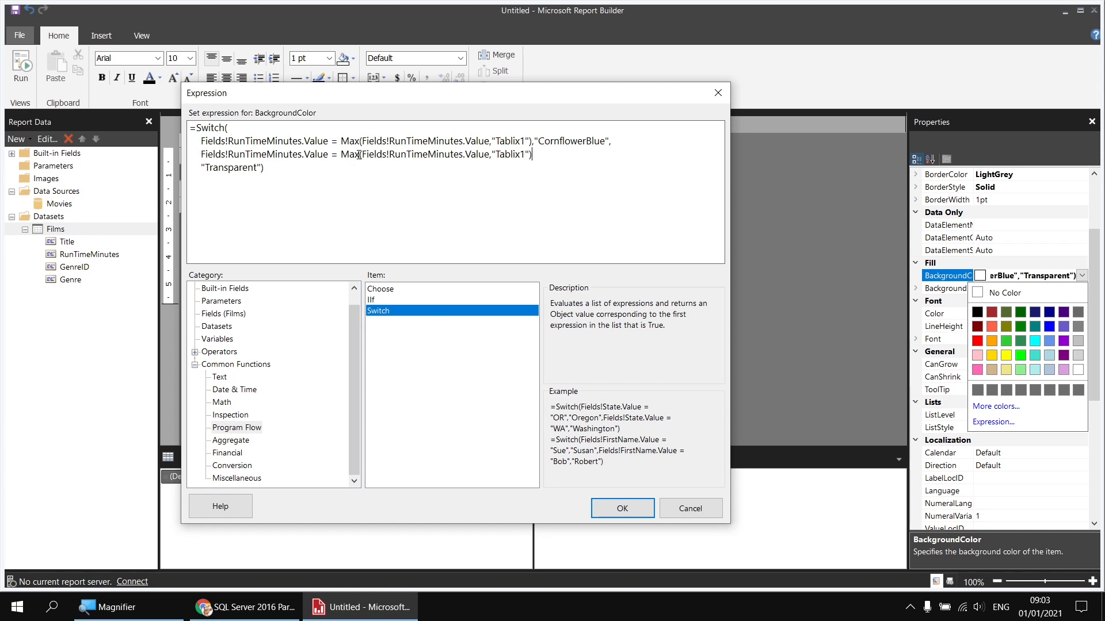
{"action": "left_click_drag", "start_coordinate": [359, 154], "coordinate": [349, 155]}
{"action": "type", "text": "in"}
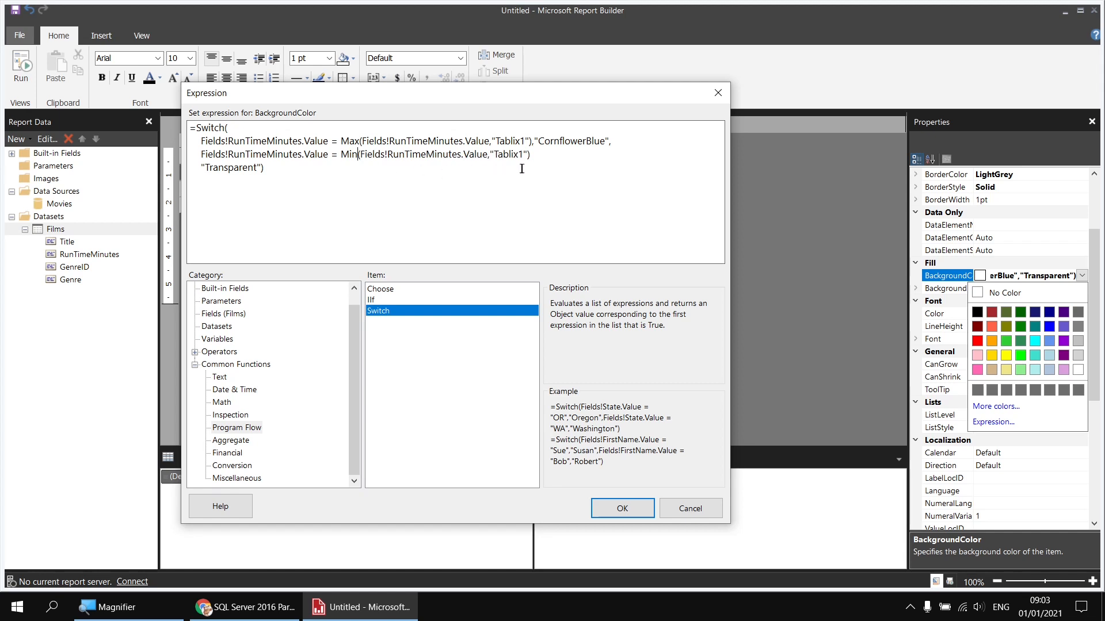
{"action": "left_click", "coordinate": [538, 157]}
{"action": "type", "text": ","}
{"action": "left_click_drag", "start_coordinate": [355, 322], "coordinate": [356, 303]}
{"action": "left_click", "coordinate": [217, 293]}
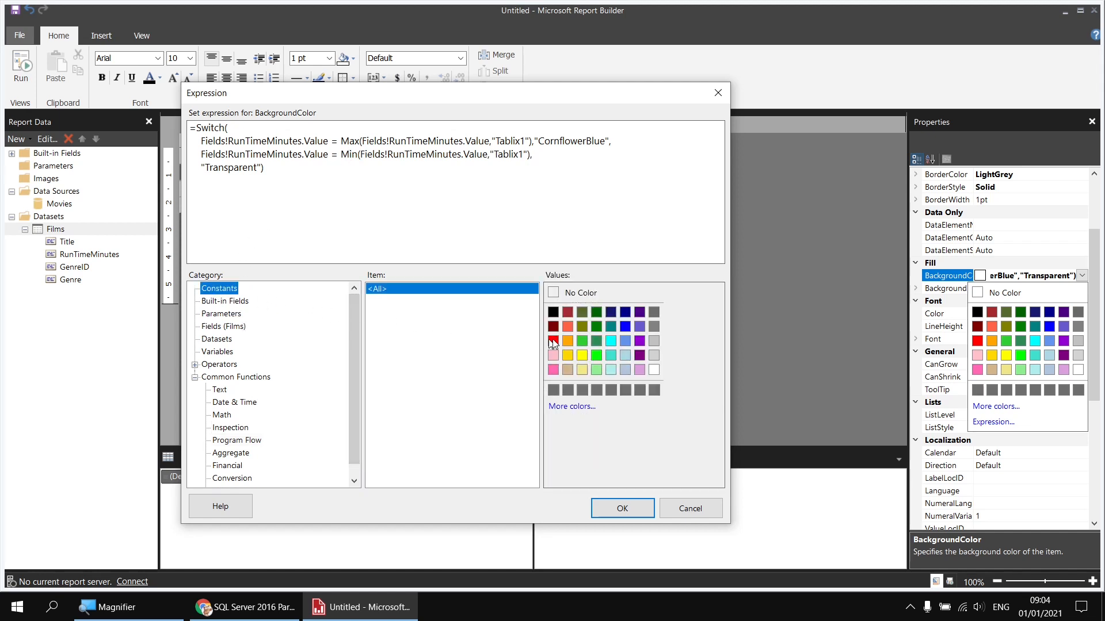
{"action": "double_click", "coordinate": [568, 341]}
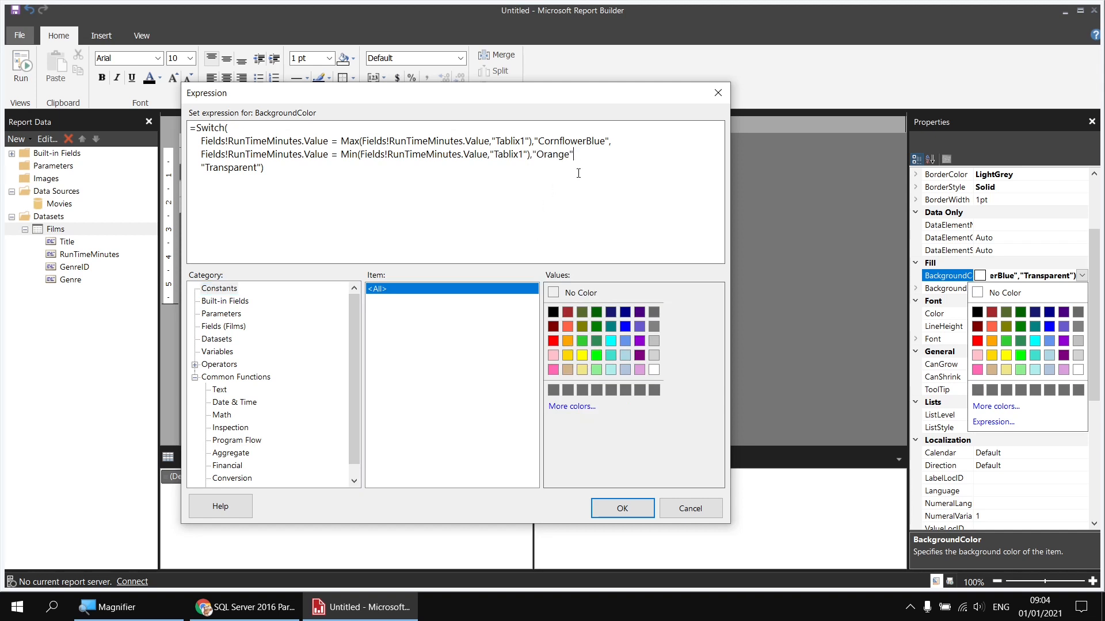
{"action": "type", "text": ","}
Step: Add True as the catch-all condition before "Transparent" and apply the Switch expression
{"action": "left_click", "coordinate": [200, 175]}
{"action": "type", "text": "True,"}
{"action": "left_click_drag", "start_coordinate": [203, 167], "coordinate": [278, 175]}
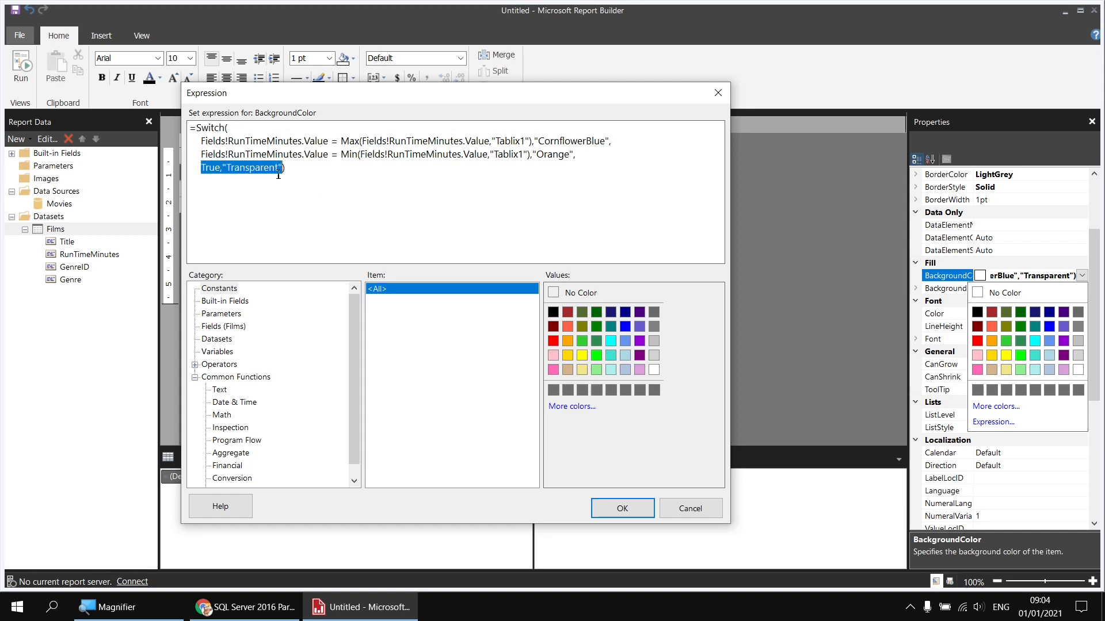
{"action": "left_click_drag", "start_coordinate": [203, 167], "coordinate": [222, 171]}
{"action": "left_click", "coordinate": [210, 168]}
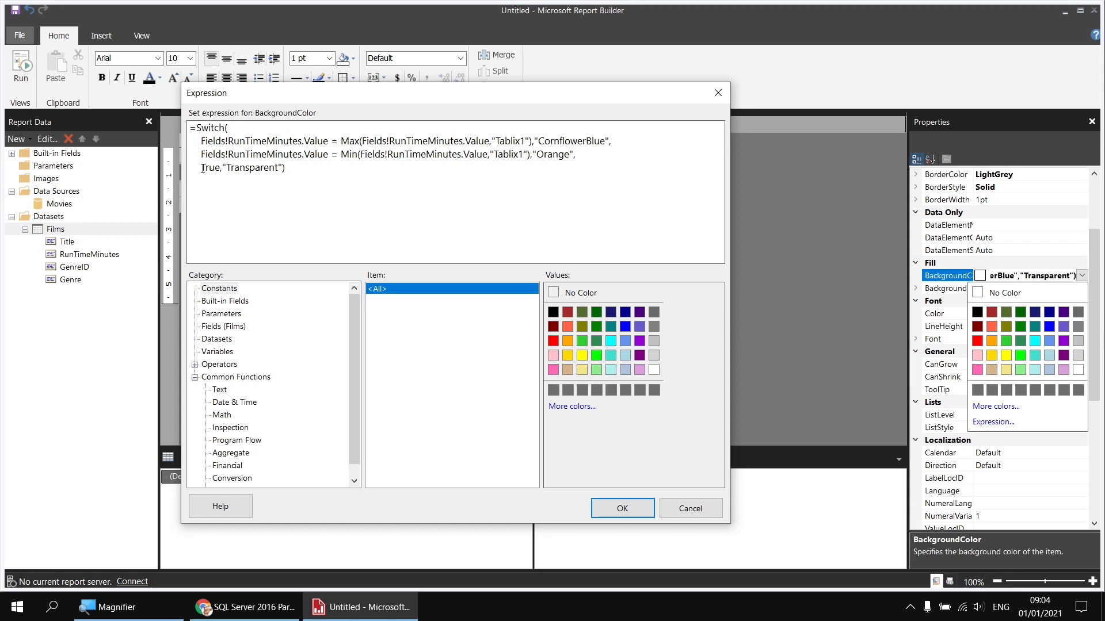
{"action": "left_click_drag", "start_coordinate": [202, 169], "coordinate": [221, 170]}
{"action": "left_click", "coordinate": [244, 169]}
{"action": "left_click", "coordinate": [296, 170]}
{"action": "left_click", "coordinate": [614, 509]}
Step: Run the report and page forward to the orange shortest films and blue Cleopatra row
{"action": "left_click", "coordinate": [21, 64]}
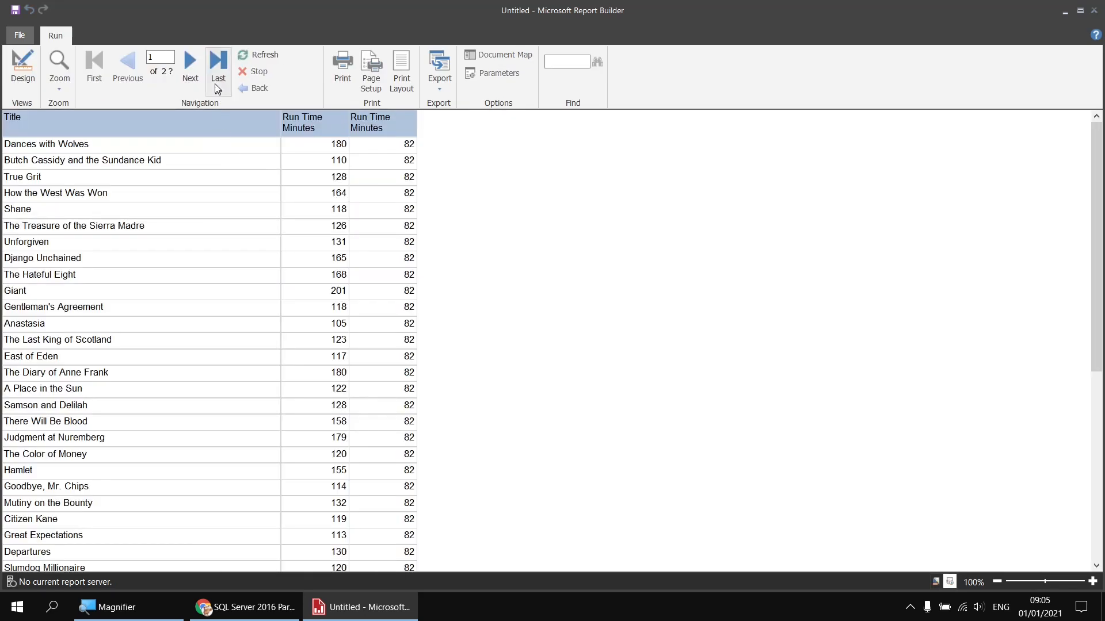
{"action": "left_click", "coordinate": [192, 63]}
{"action": "left_click", "coordinate": [192, 63]}
{"action": "left_click", "coordinate": [192, 63]}
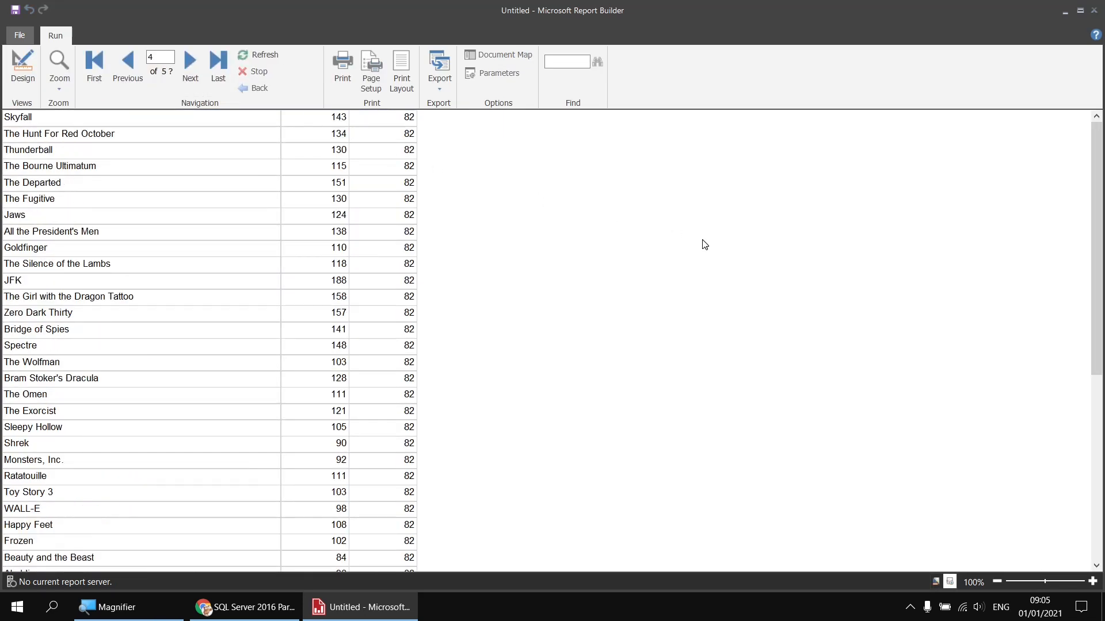
{"action": "left_click_drag", "start_coordinate": [1097, 150], "coordinate": [1099, 339]}
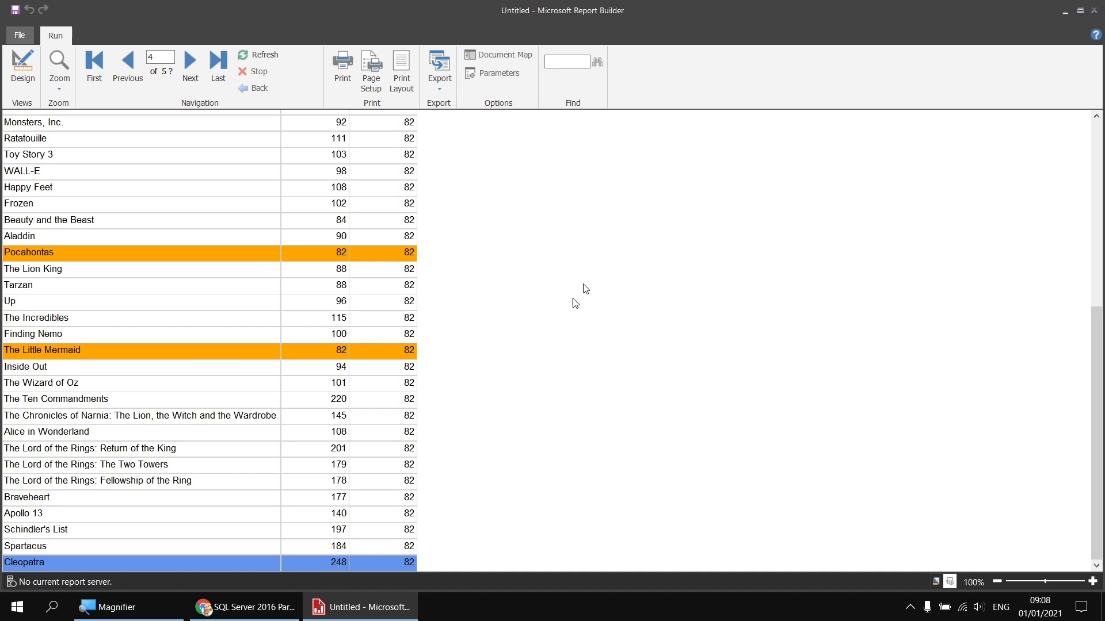
{"action": "left_click", "coordinate": [281, 607]}
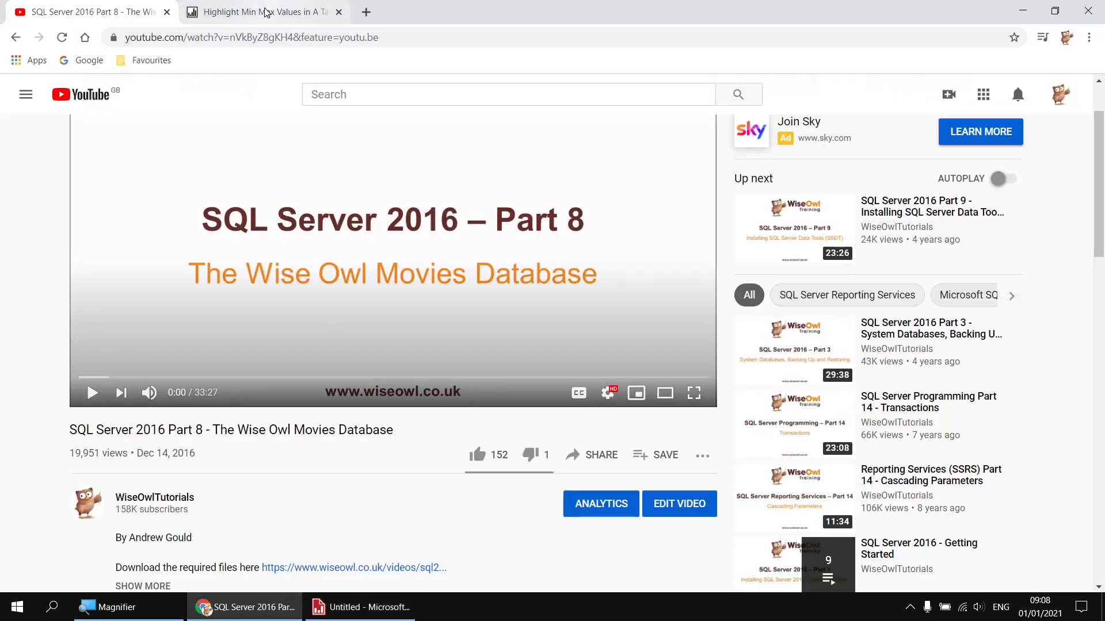
{"action": "left_click", "coordinate": [266, 11]}
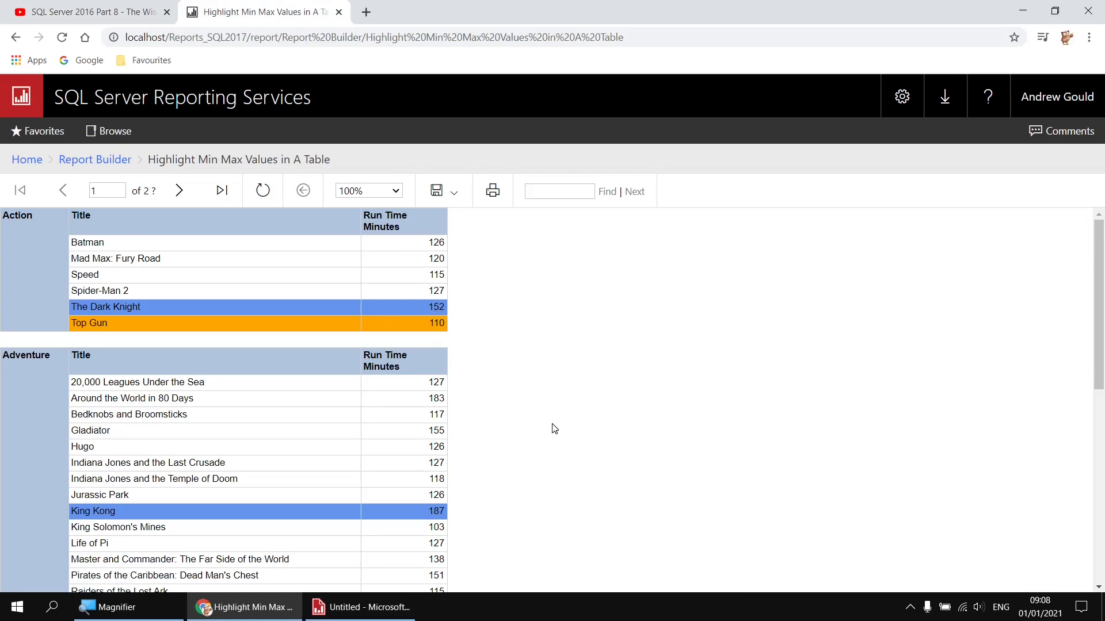
{"action": "scroll", "coordinate": [549, 429], "scroll_direction": "down", "scroll_amount": 3}
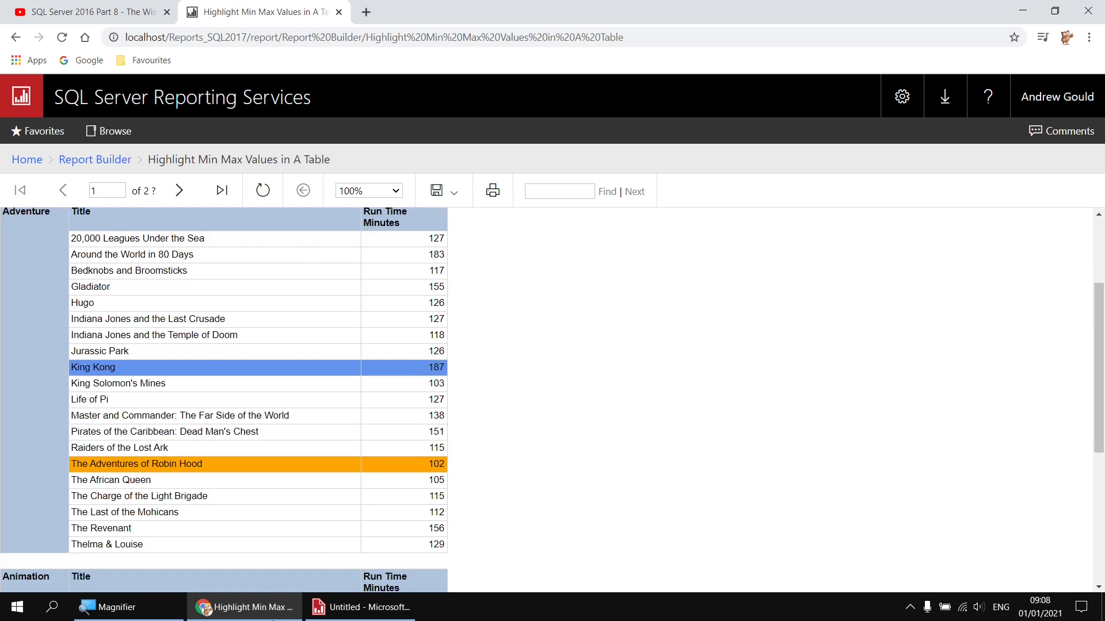
{"action": "left_click", "coordinate": [349, 611]}
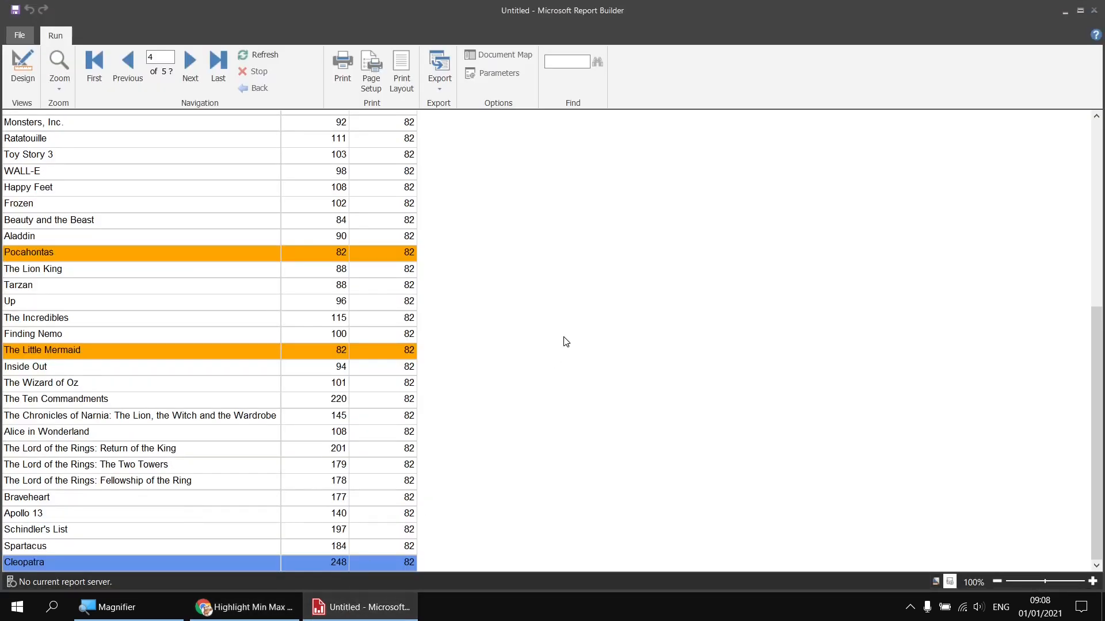
Step: Back in design view, add a parent group to the (Details) row group
{"action": "left_click", "coordinate": [23, 66]}
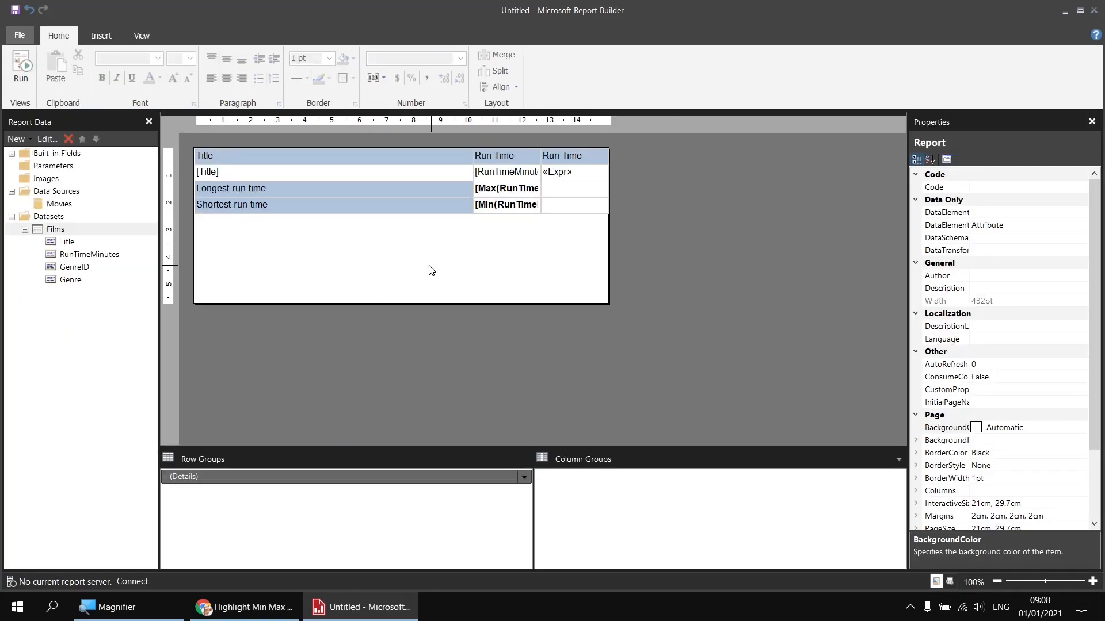
{"action": "right_click", "coordinate": [250, 482]}
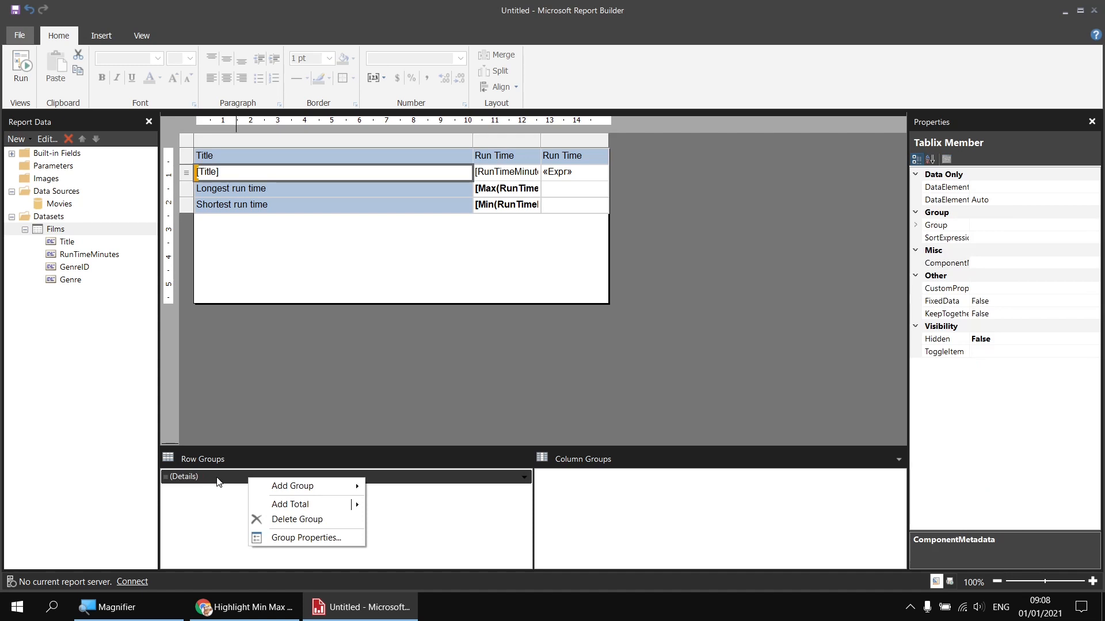
{"action": "mouse_move", "coordinate": [300, 485]}
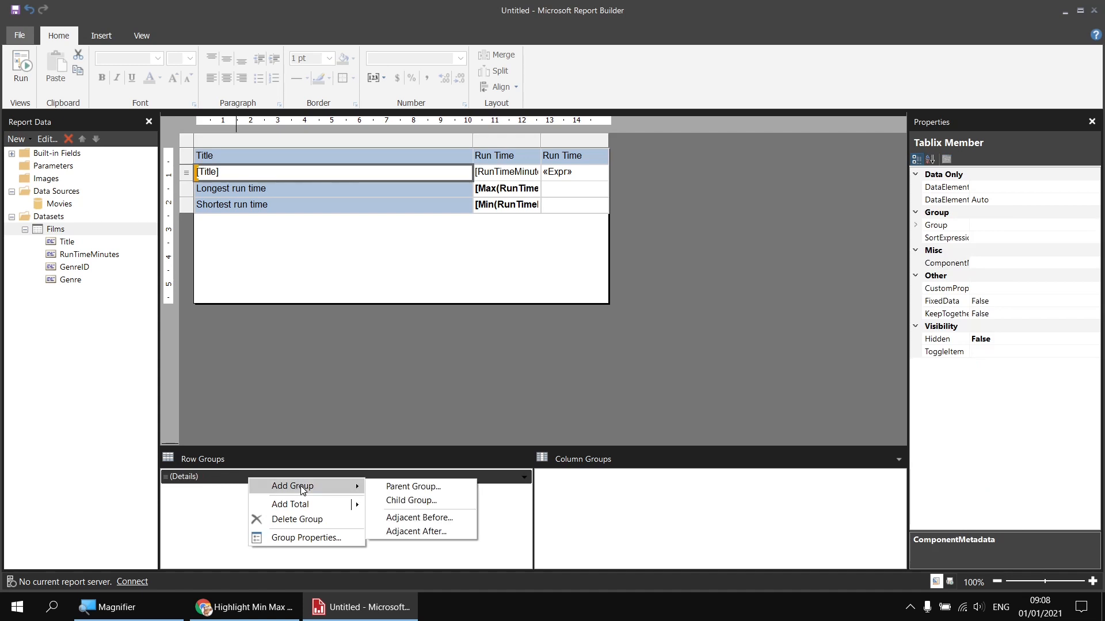
{"action": "left_click", "coordinate": [386, 487]}
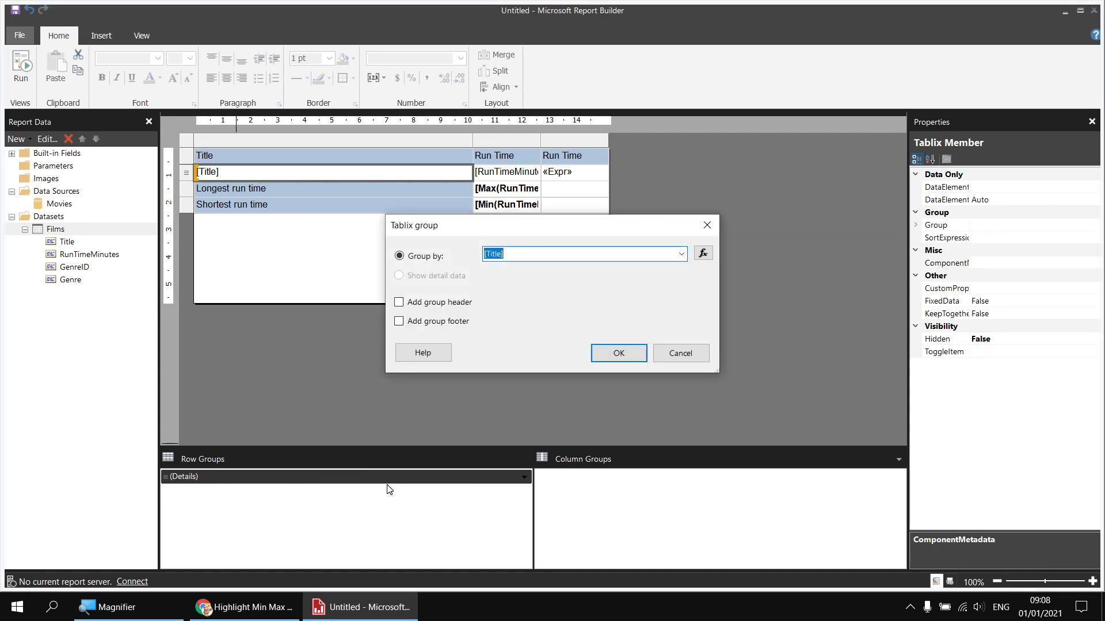
Step: Set the new parent group to group by [Genre] with a group header row
{"action": "left_click", "coordinate": [680, 254]}
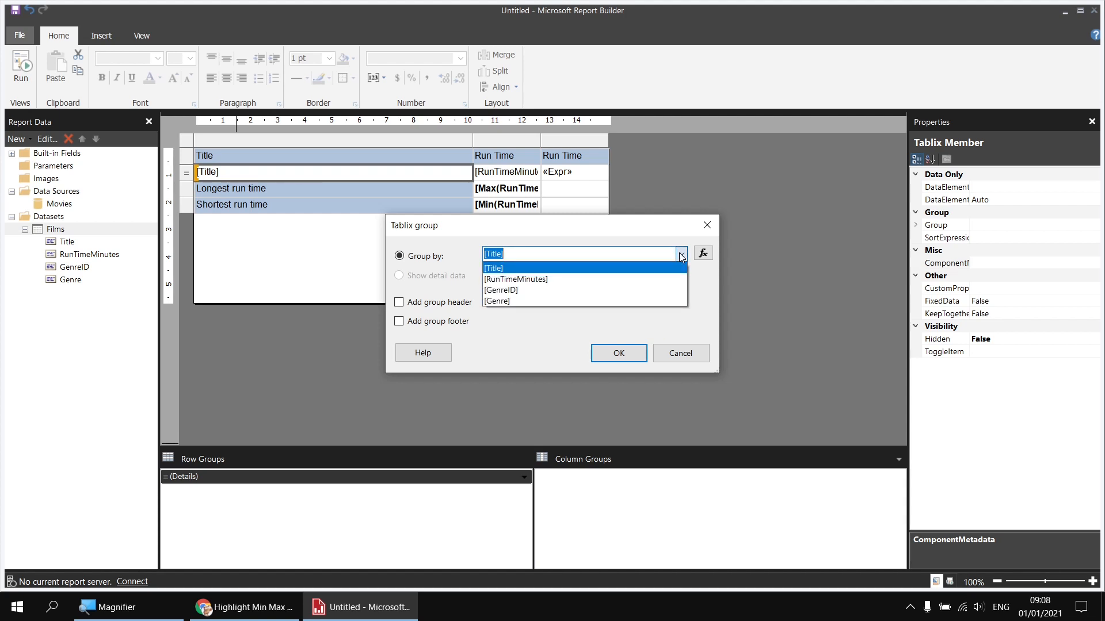
{"action": "left_click", "coordinate": [508, 301]}
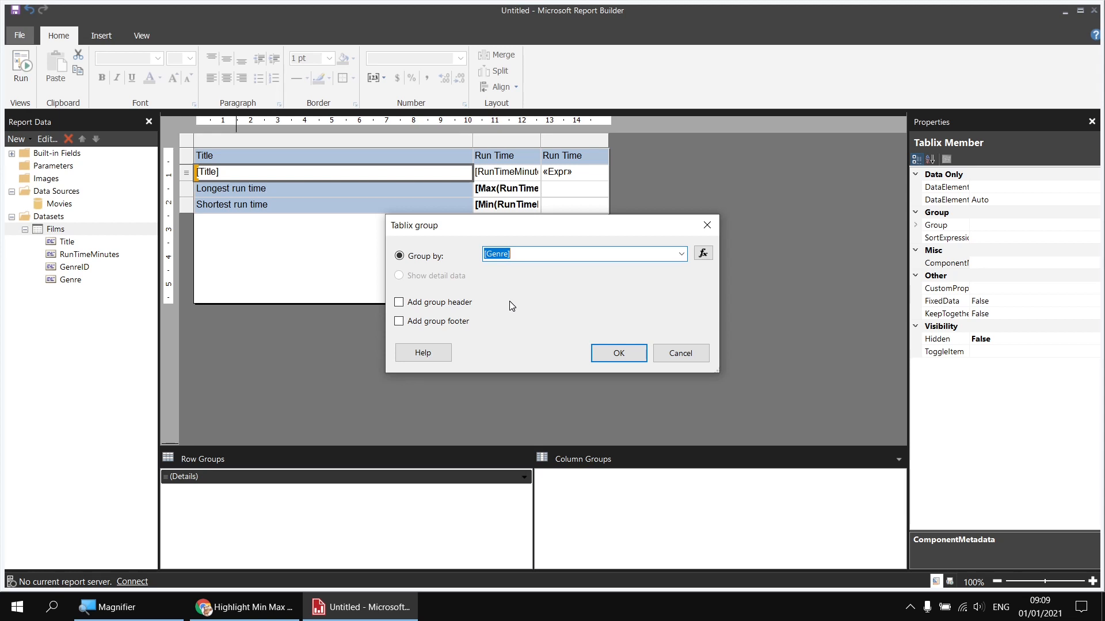
{"action": "left_click", "coordinate": [399, 302]}
{"action": "left_click", "coordinate": [619, 354]}
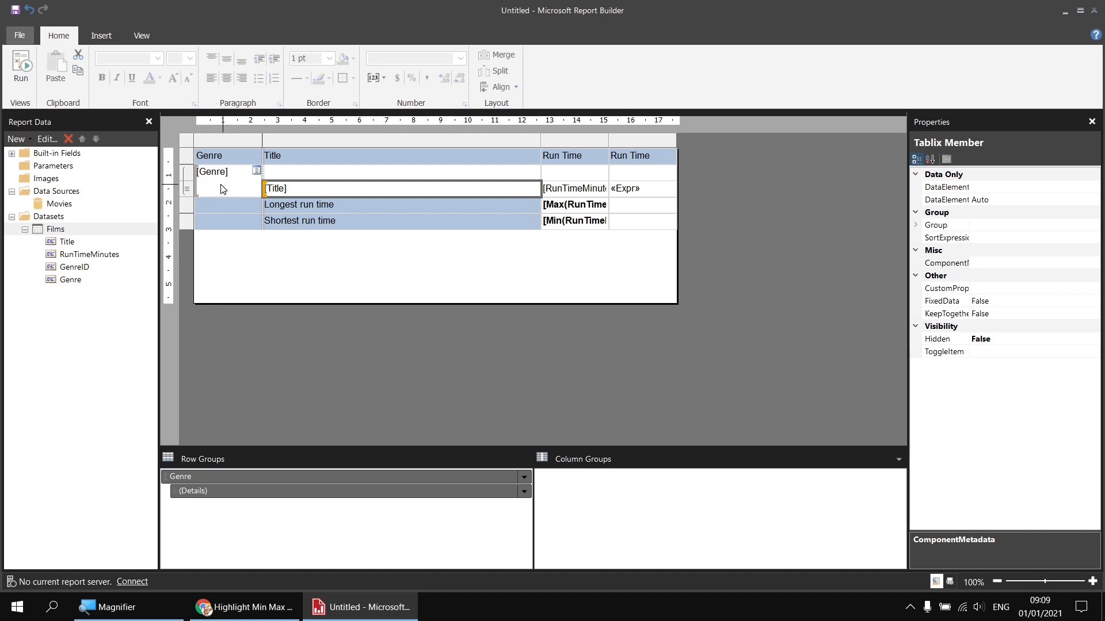
Step: Change the Genre group's Group on expression from [Genre] to [GenreID]
{"action": "right_click", "coordinate": [228, 475]}
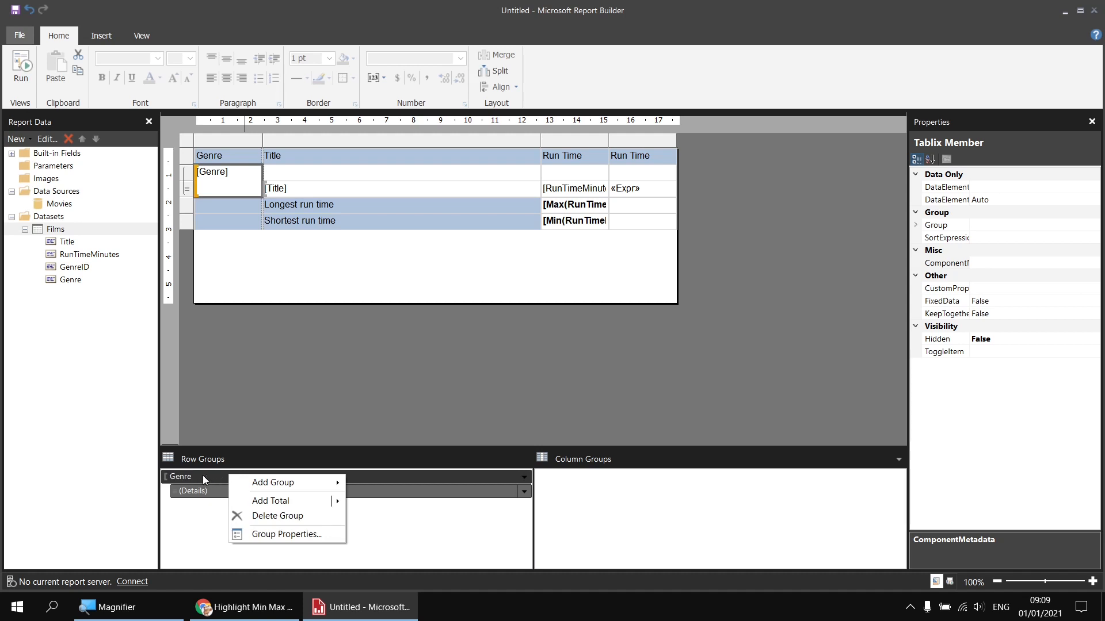
{"action": "left_click", "coordinate": [264, 534]}
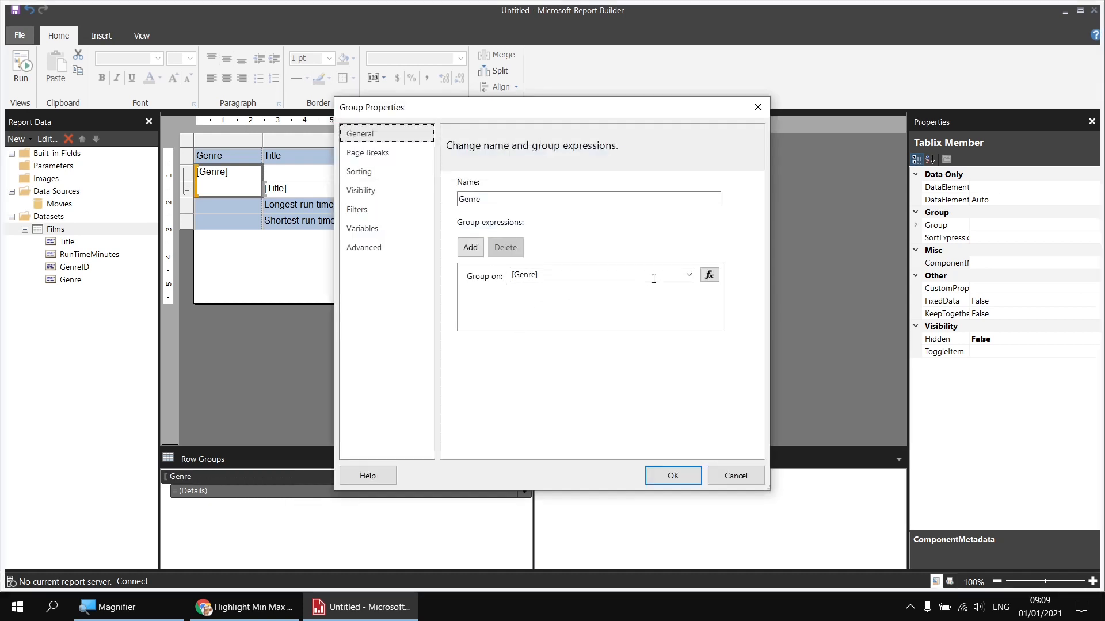
{"action": "left_click", "coordinate": [688, 275]}
{"action": "left_click", "coordinate": [559, 312]}
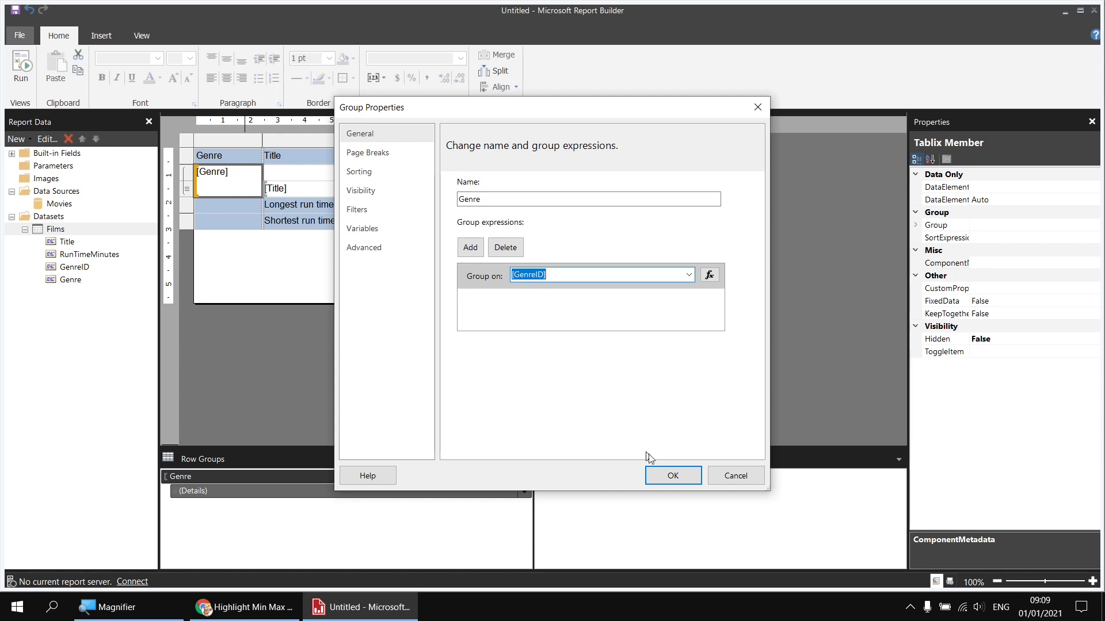
{"action": "left_click", "coordinate": [669, 478]}
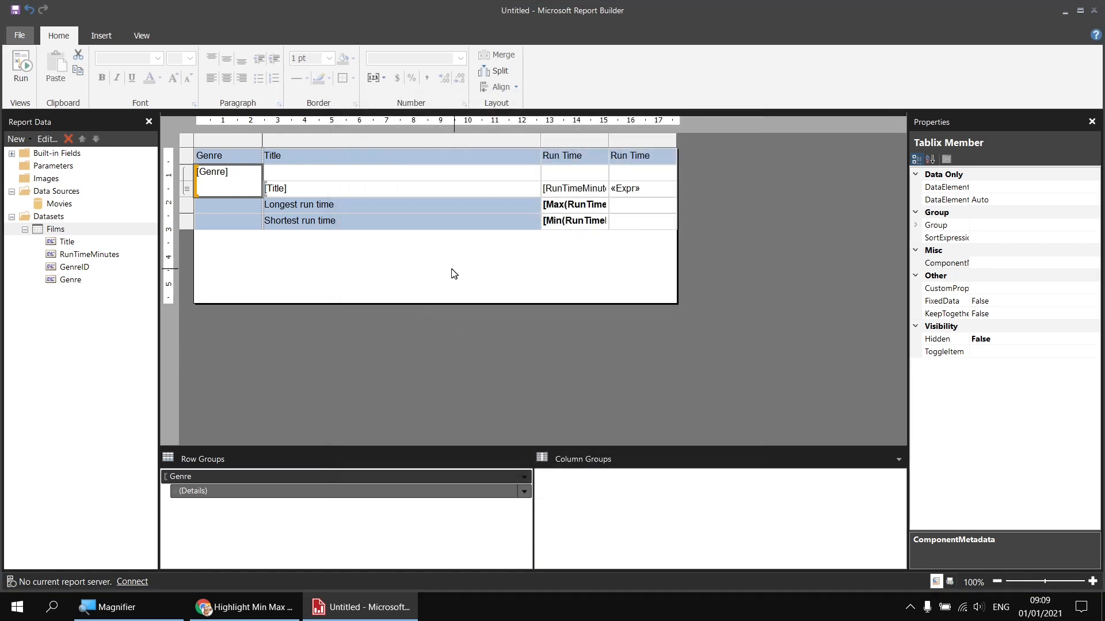
Step: Copy the Title and Run Time headings into the genre header row
{"action": "left_click", "coordinate": [373, 180]}
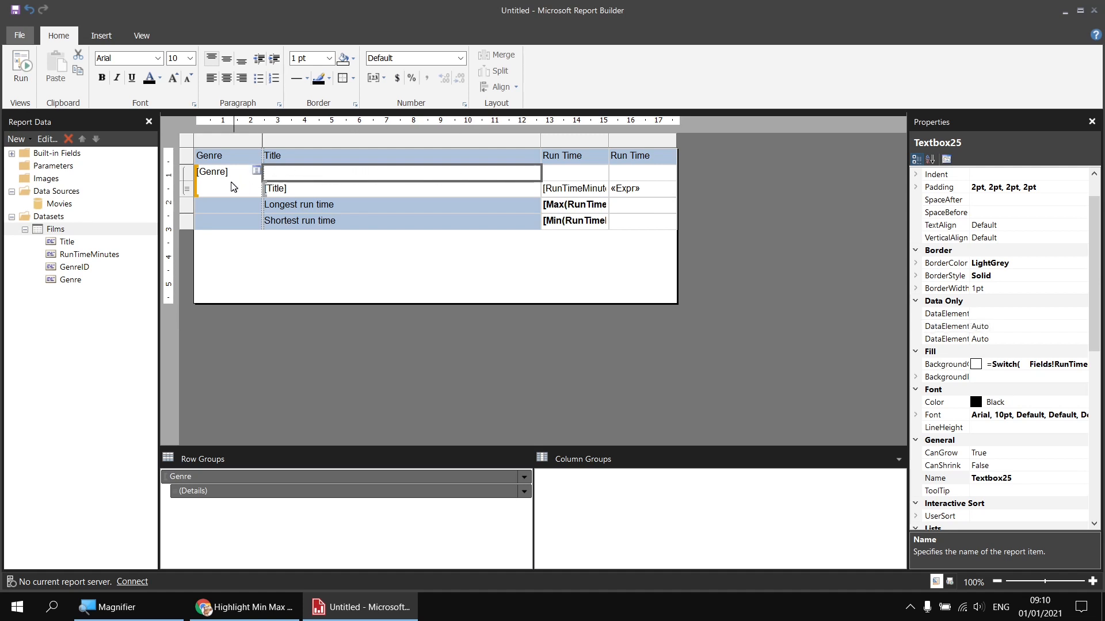
{"action": "left_click", "coordinate": [233, 187]}
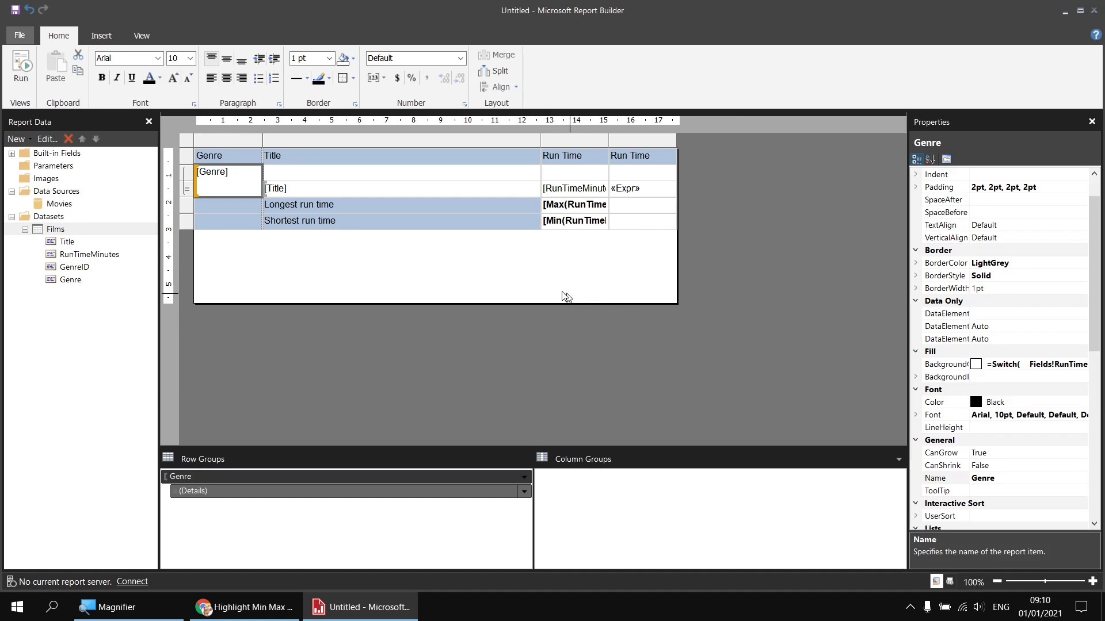
{"action": "left_click_drag", "start_coordinate": [328, 163], "coordinate": [634, 165]}
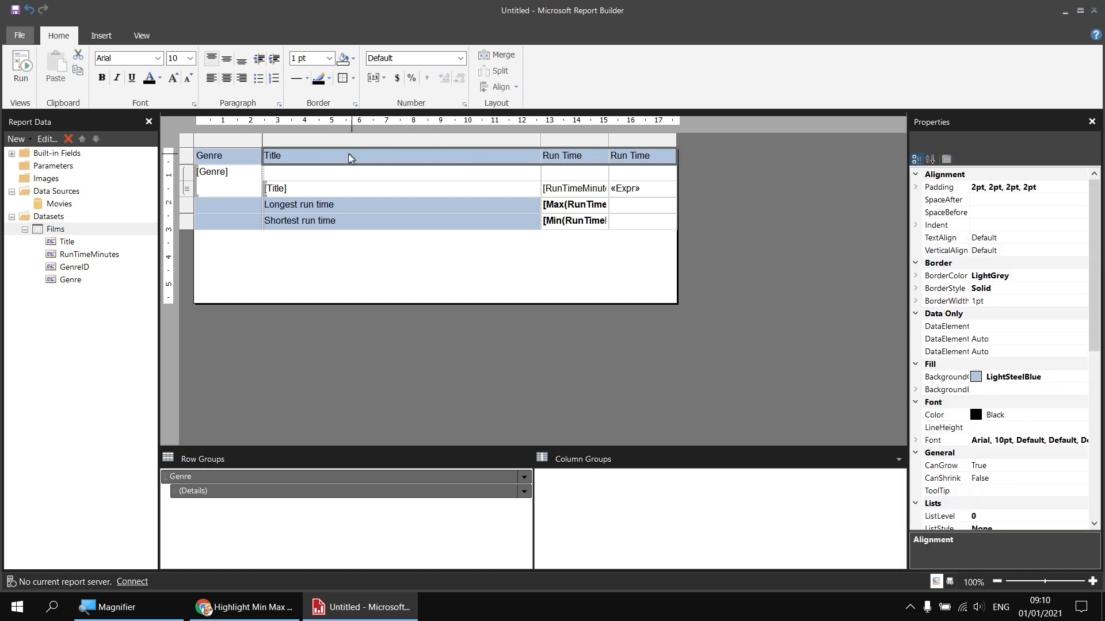
{"action": "left_click", "coordinate": [325, 178]}
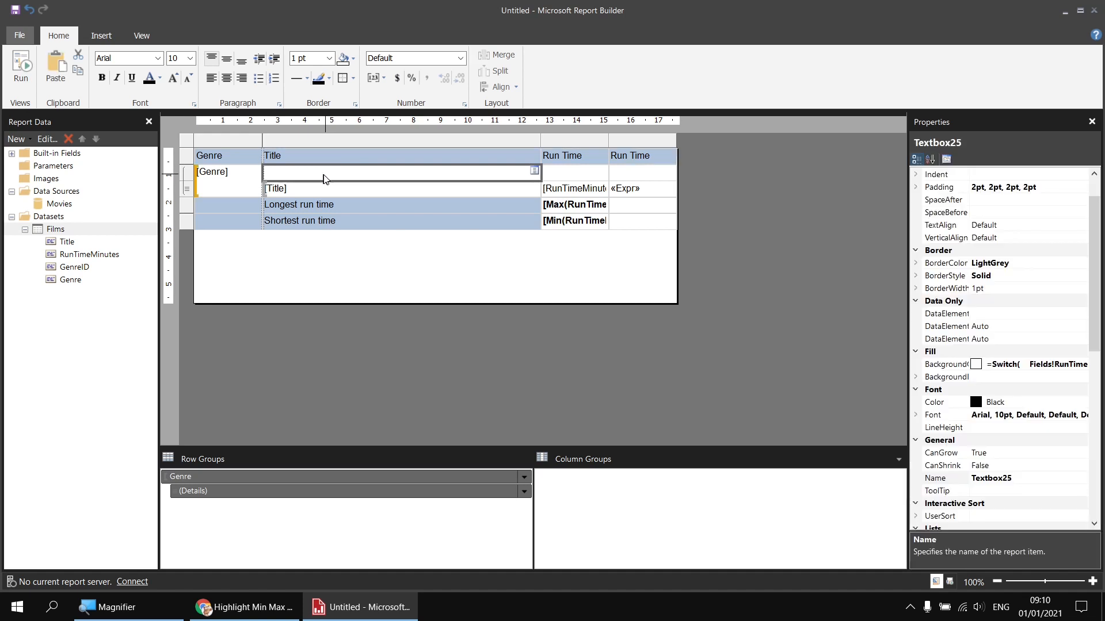
{"action": "key", "text": "ctrl+v"}
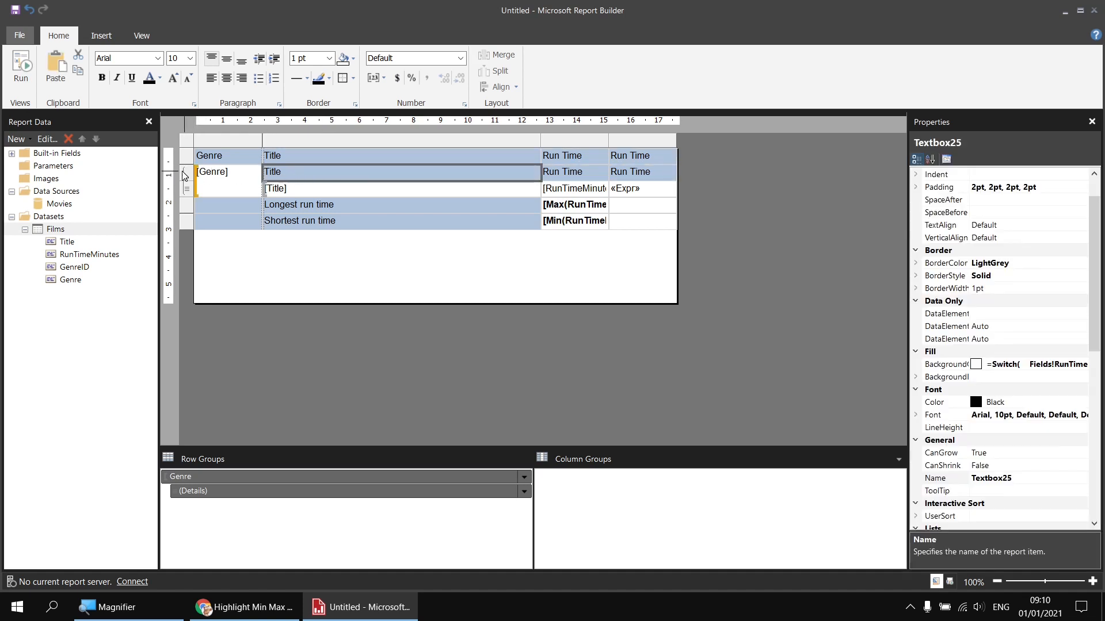
Step: Set the [Genre] cell background to LightSteelBlue
{"action": "left_click", "coordinate": [243, 189]}
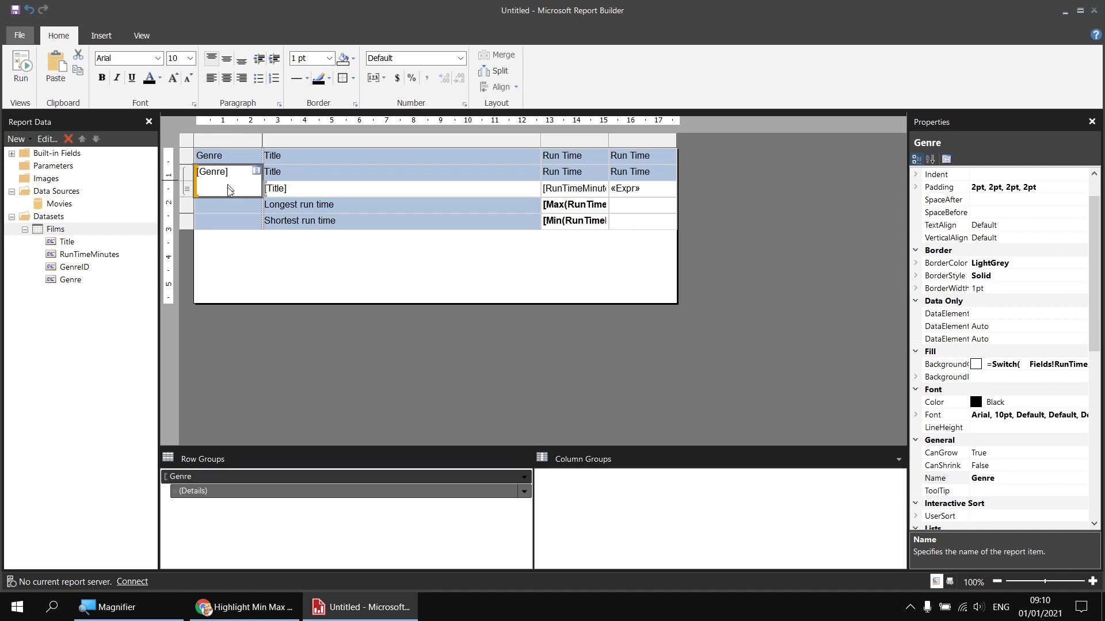
{"action": "left_click", "coordinate": [354, 59]}
{"action": "left_click", "coordinate": [418, 155]}
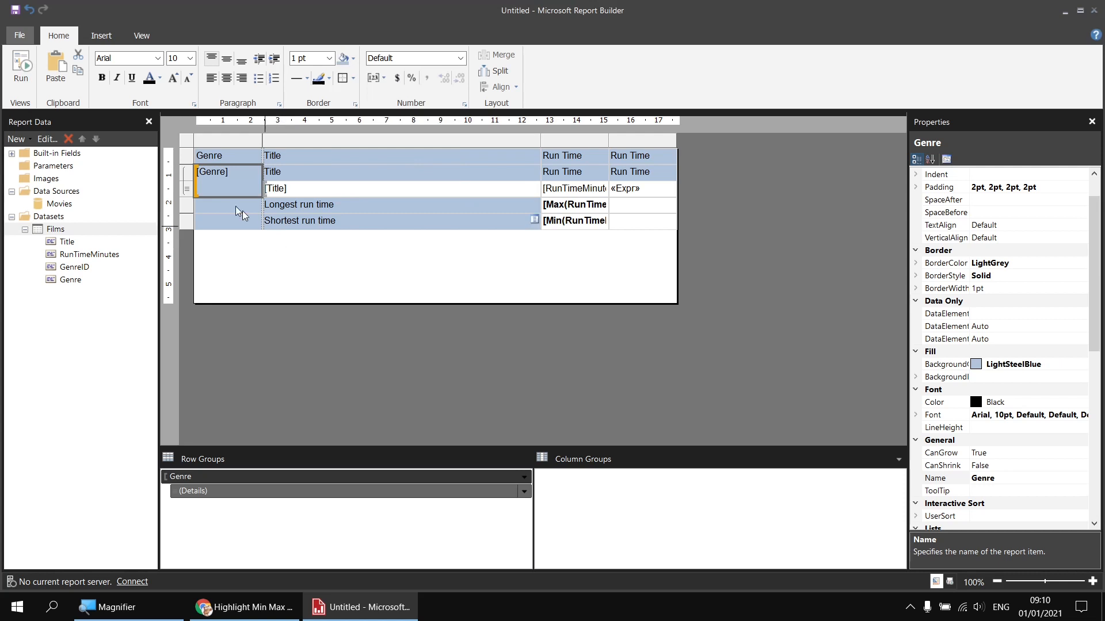
Step: Delete the top heading row and make the Genre, Title and Run Time headers bold
{"action": "right_click", "coordinate": [190, 154]}
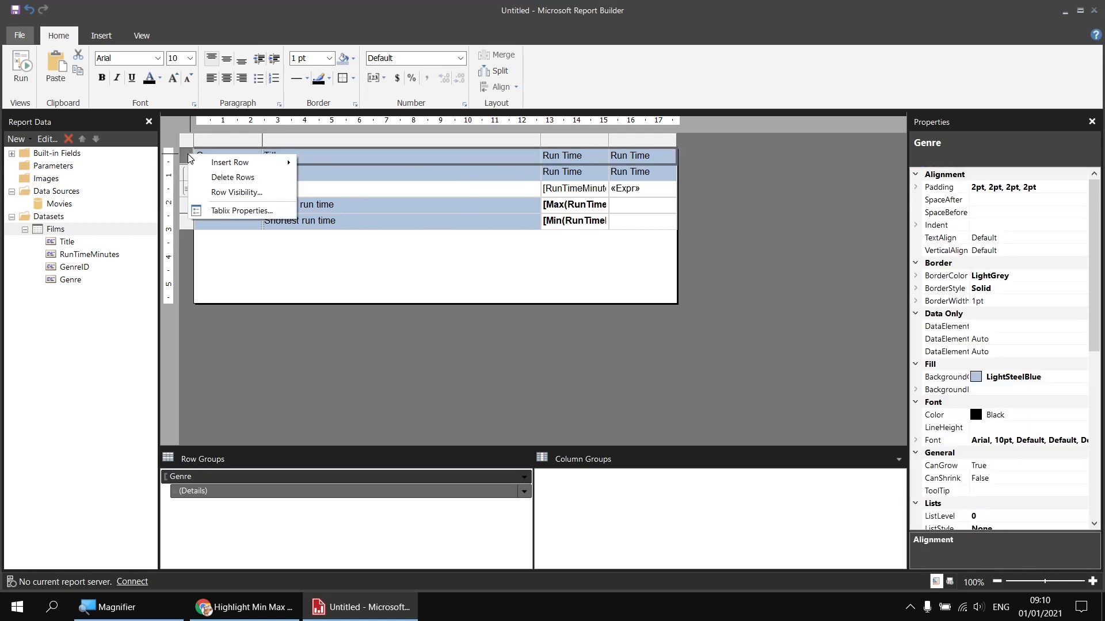
{"action": "left_click", "coordinate": [237, 179]}
{"action": "left_click", "coordinate": [233, 164]}
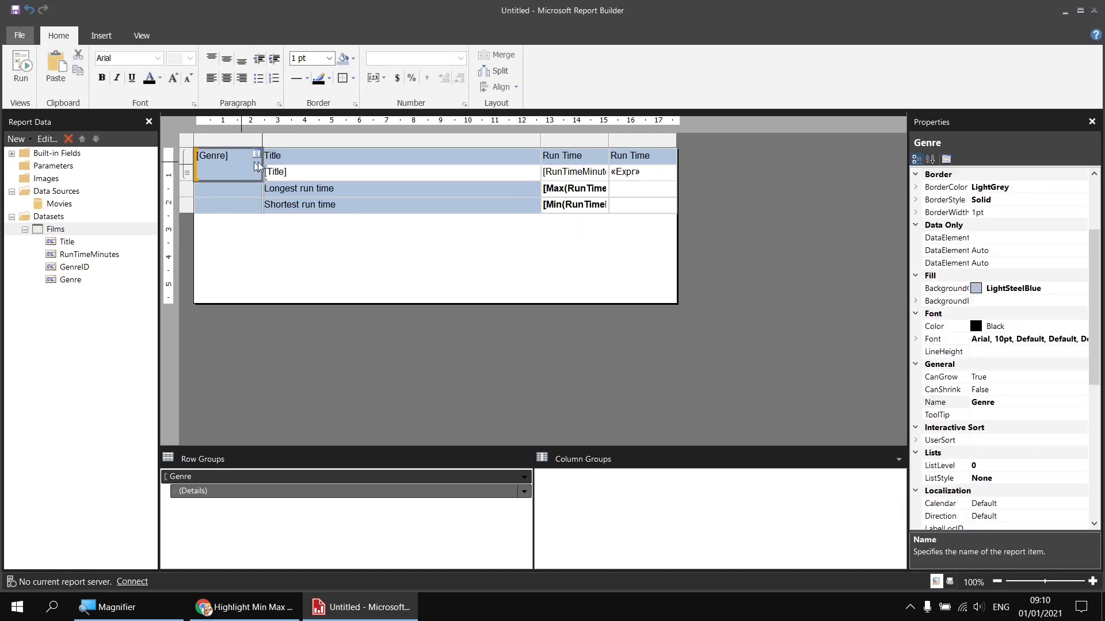
{"action": "left_click", "coordinate": [590, 160], "text": "ctrl"}
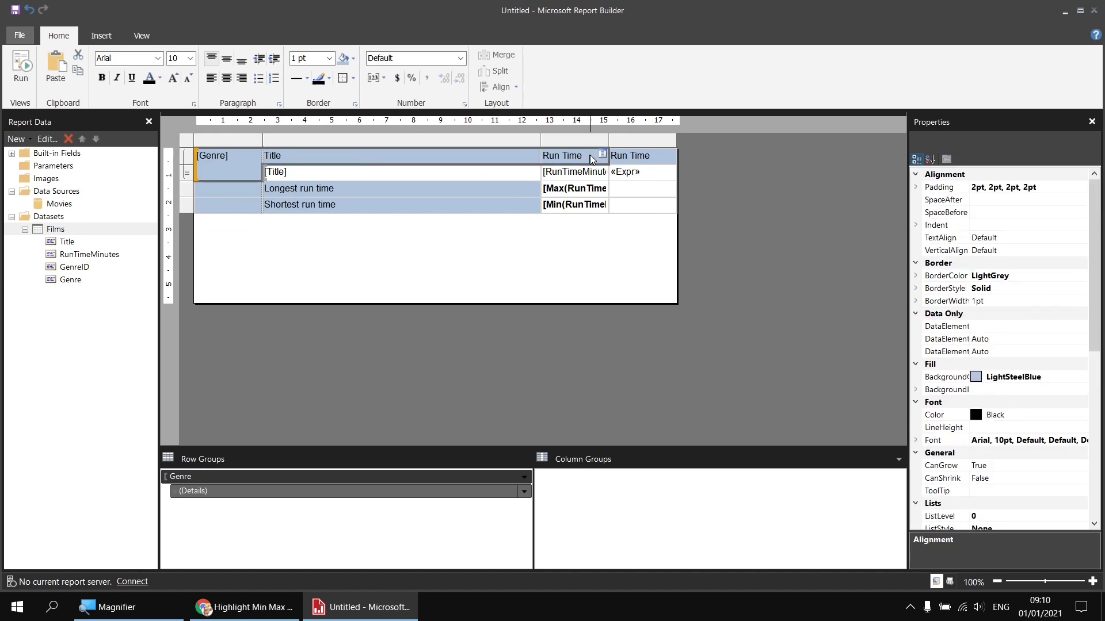
{"action": "left_click", "coordinate": [657, 161], "text": "ctrl"}
{"action": "left_click", "coordinate": [102, 77]}
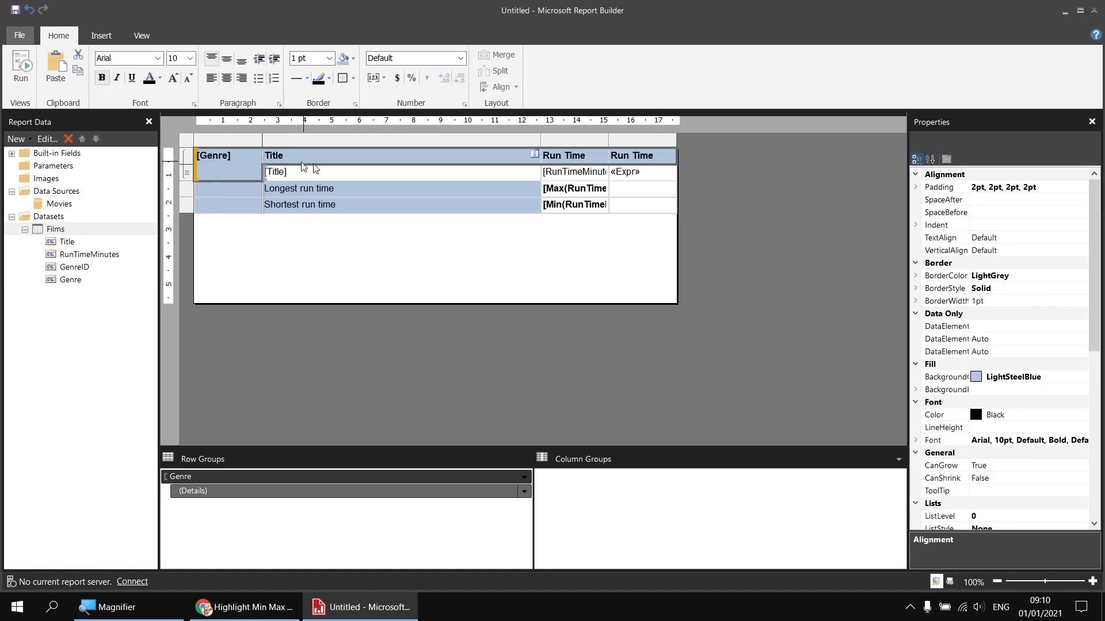
Step: Run the report to preview the genre-grouped film table
{"action": "left_click", "coordinate": [346, 158]}
{"action": "left_click", "coordinate": [349, 171]}
{"action": "left_click", "coordinate": [358, 160]}
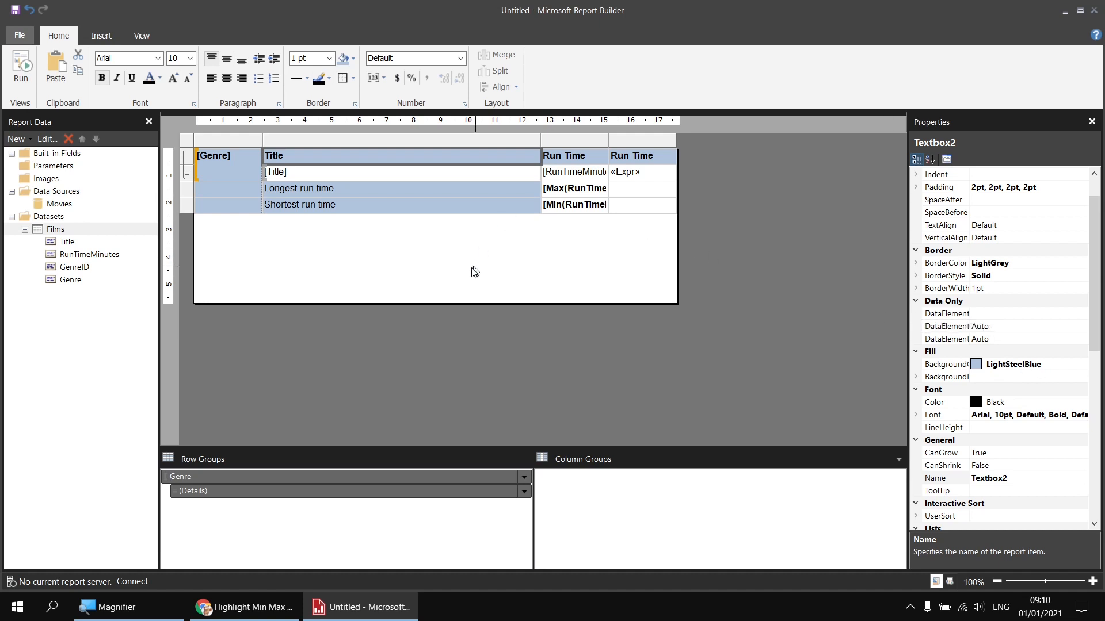
{"action": "left_click", "coordinate": [23, 75]}
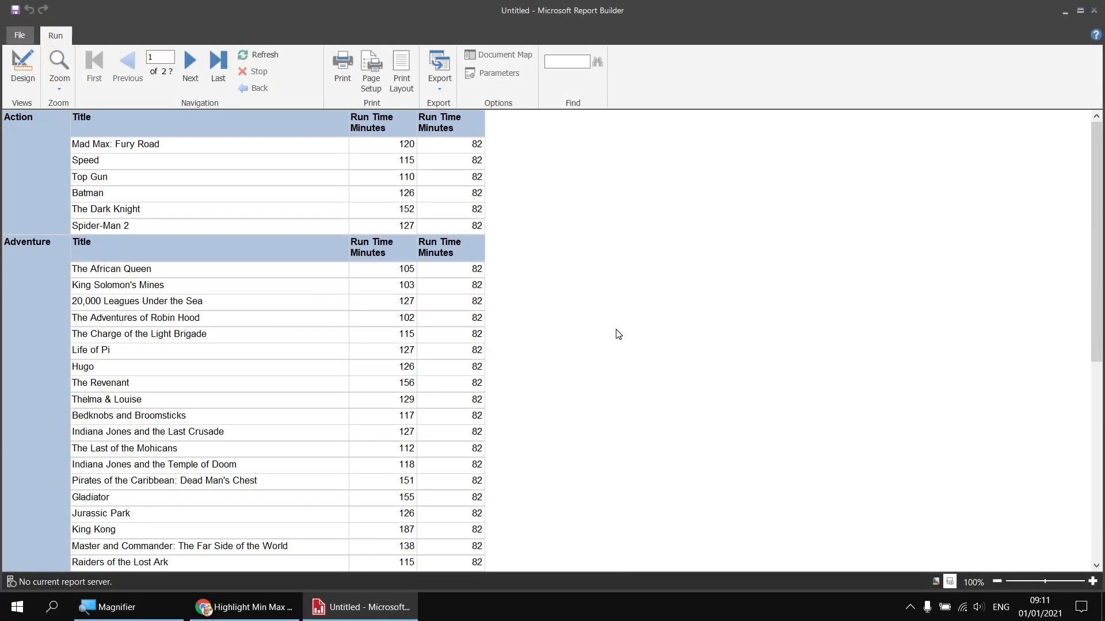
Step: Scroll the preview to check orange shortest and blue longest films per genre, then return to design view
{"action": "scroll", "coordinate": [577, 352], "scroll_direction": "down", "scroll_amount": 3}
{"action": "scroll", "coordinate": [577, 351], "scroll_direction": "down", "scroll_amount": 6}
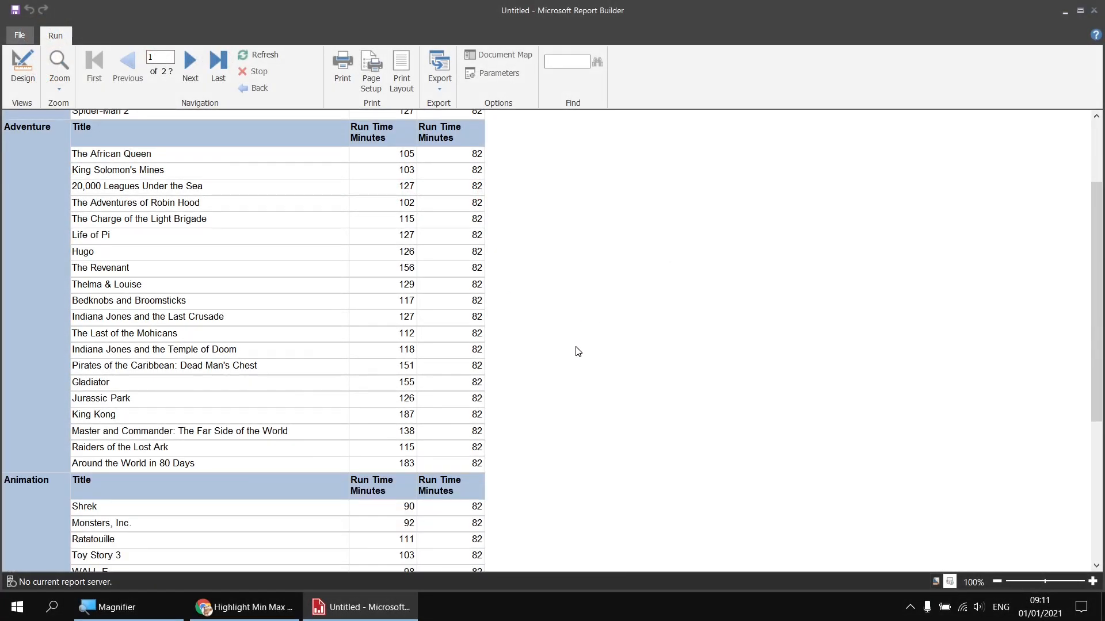
{"action": "scroll", "coordinate": [578, 355], "scroll_direction": "down", "scroll_amount": 2}
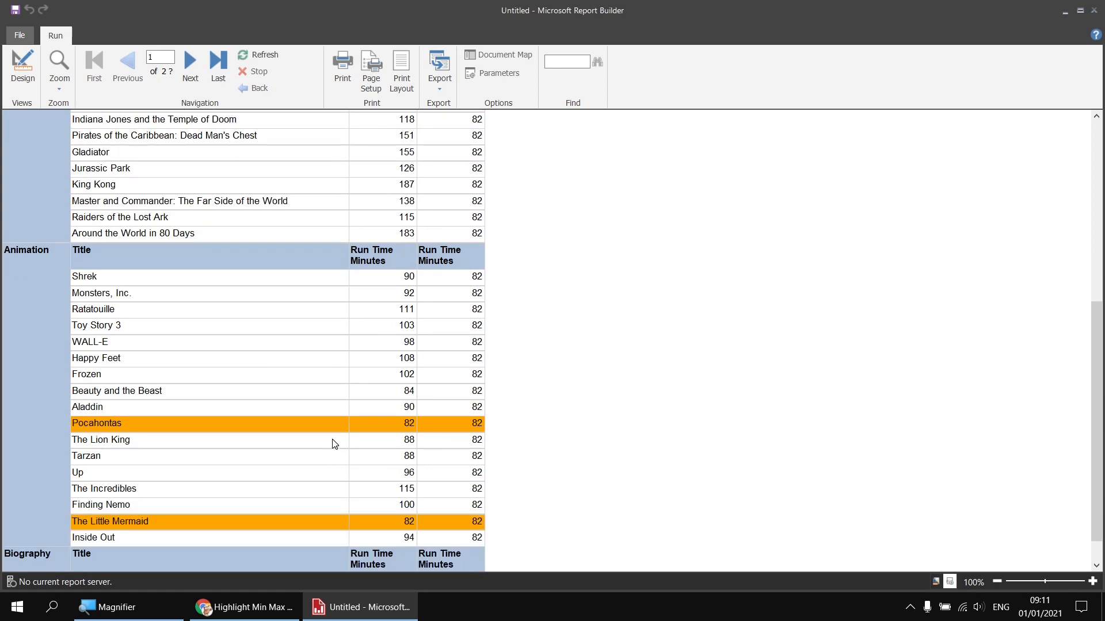
{"action": "scroll", "coordinate": [345, 435], "scroll_direction": "down", "scroll_amount": 20}
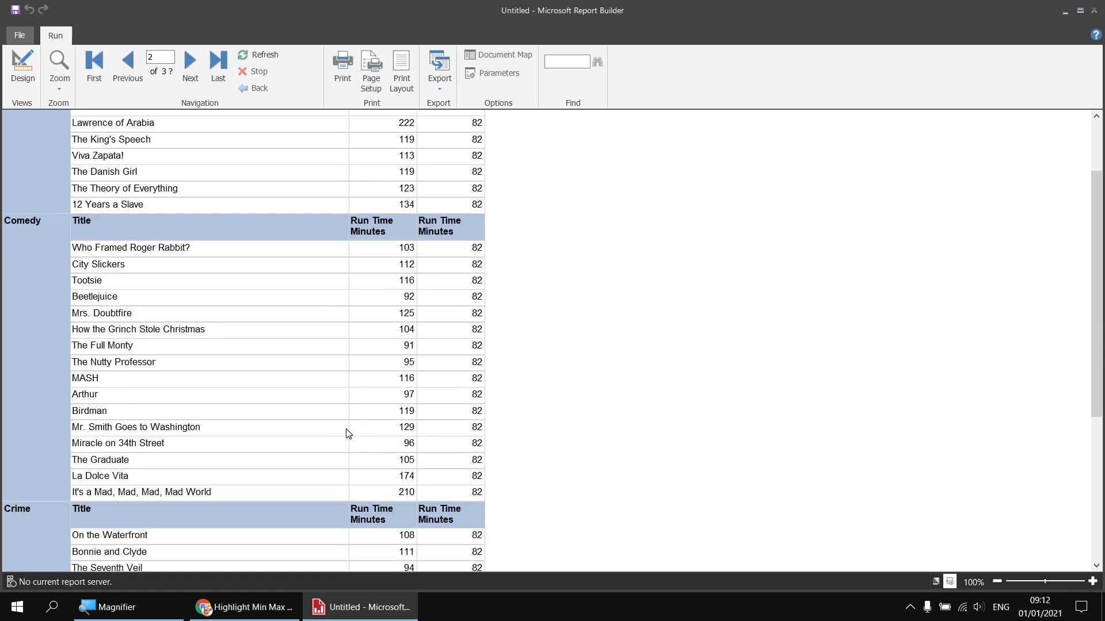
{"action": "scroll", "coordinate": [347, 431], "scroll_direction": "down", "scroll_amount": 20}
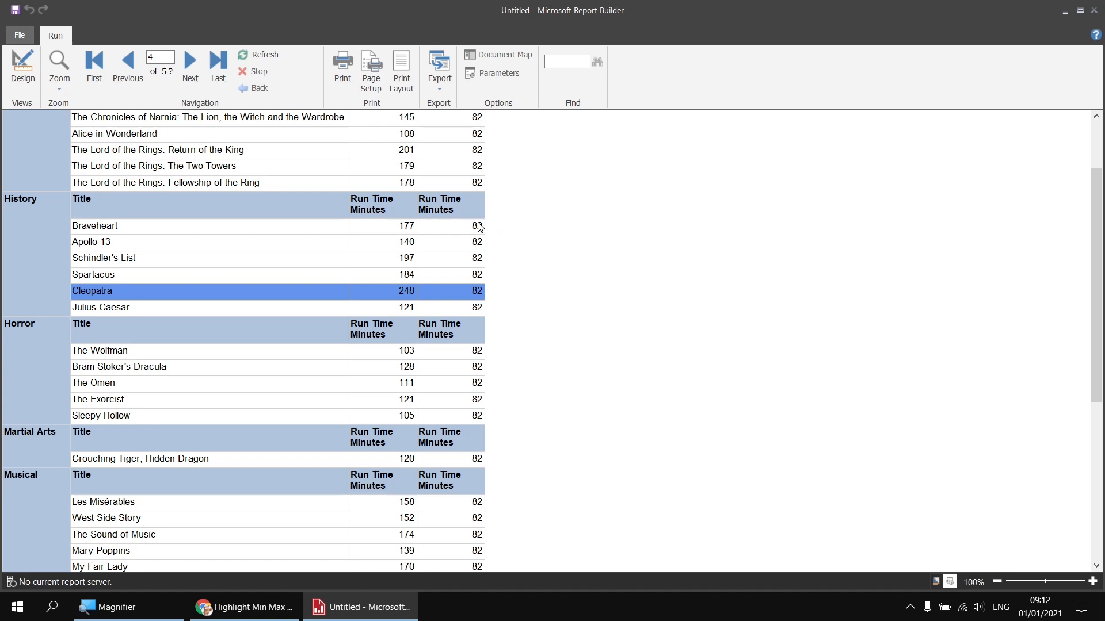
{"action": "left_click", "coordinate": [22, 66]}
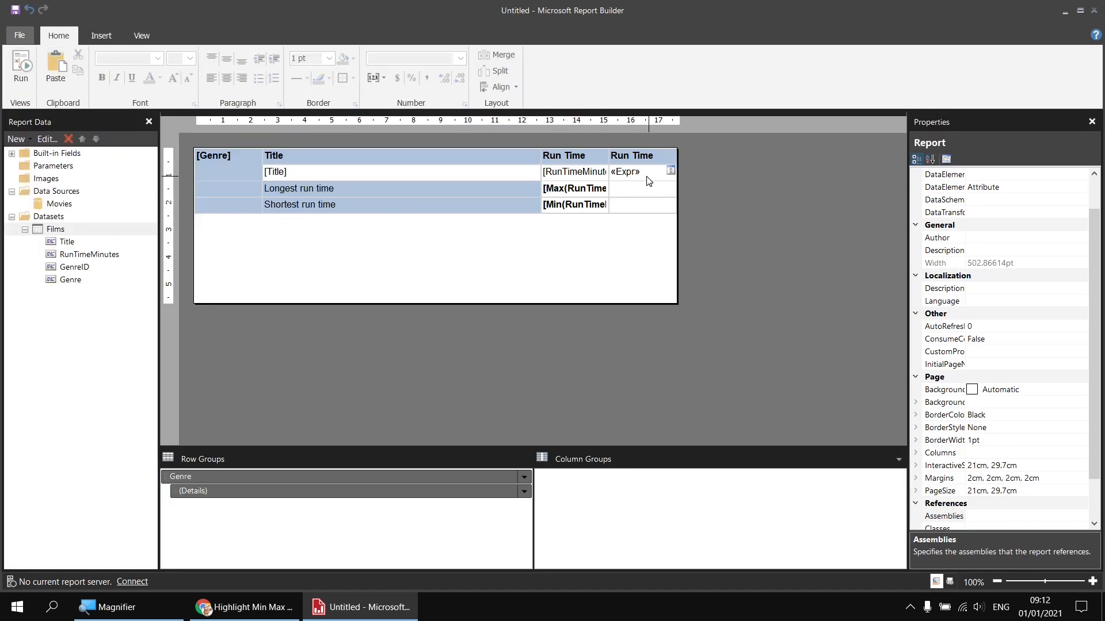
Step: Change the extra Run Time cell's Min expression scope from Tablix1 to Genre, then preview the report
{"action": "left_click", "coordinate": [650, 179]}
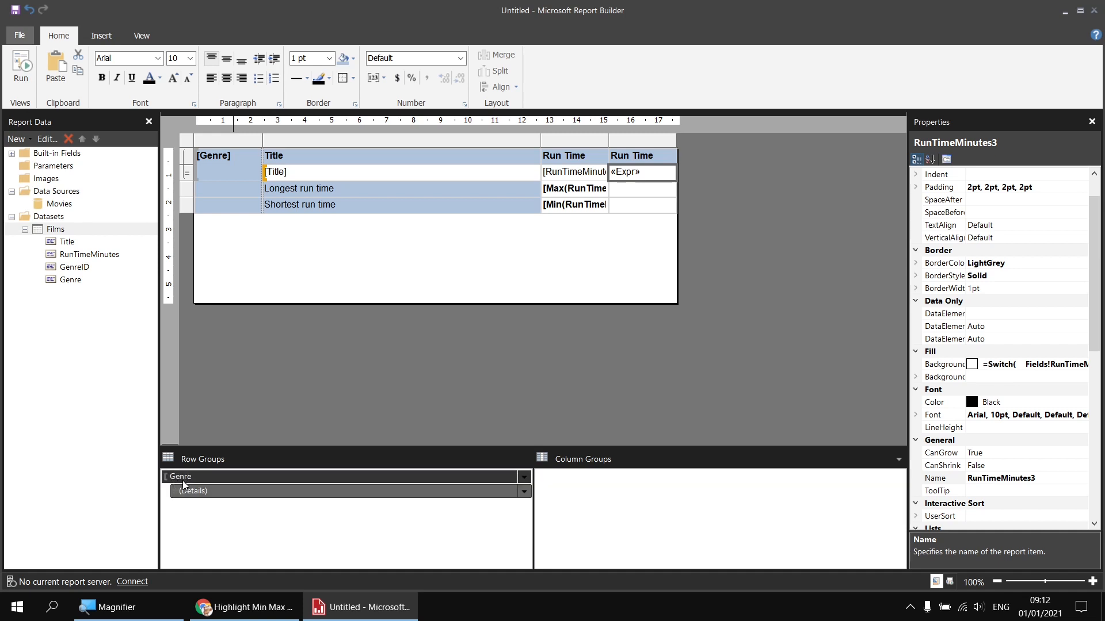
{"action": "right_click", "coordinate": [652, 177]}
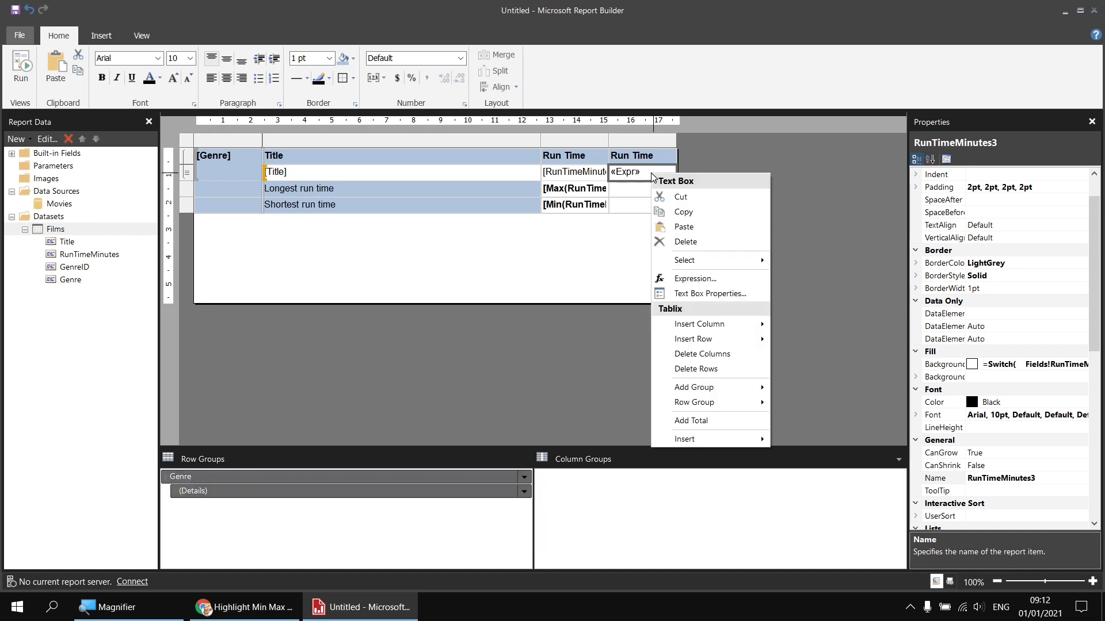
{"action": "left_click", "coordinate": [667, 279]}
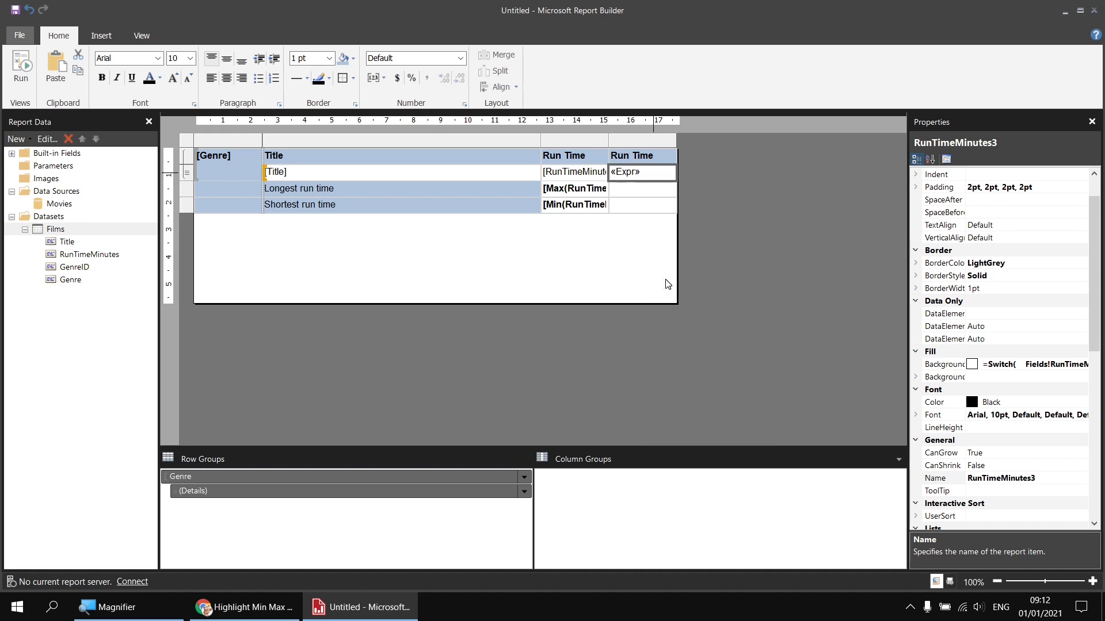
{"action": "left_click_drag", "start_coordinate": [448, 122], "coordinate": [475, 125]}
{"action": "type", "text": "Genre"}
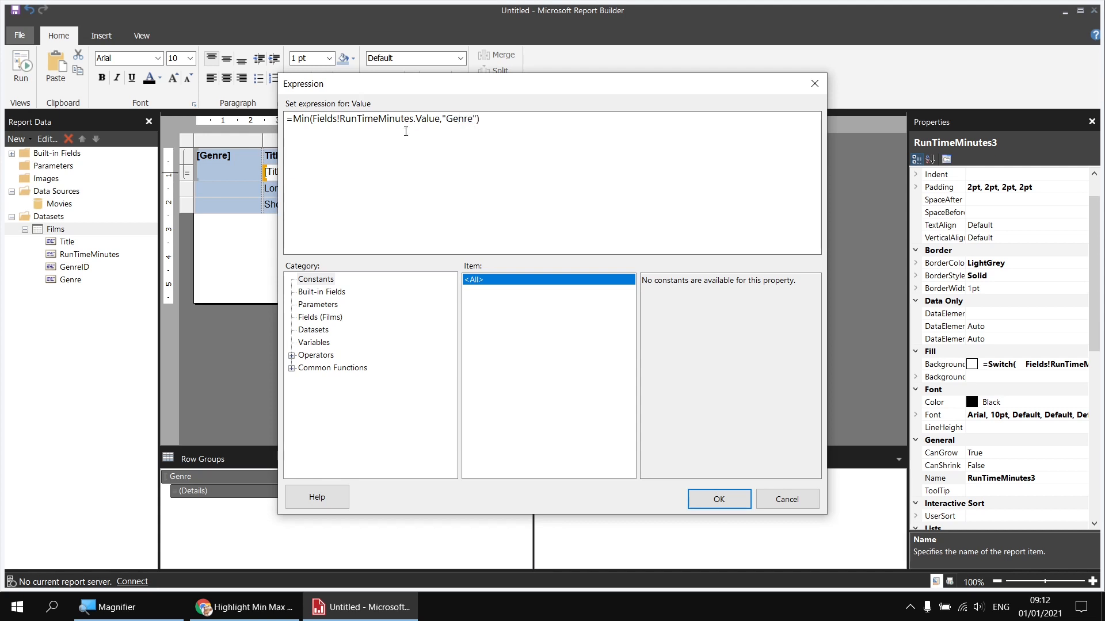
{"action": "key", "text": "super+plus"}
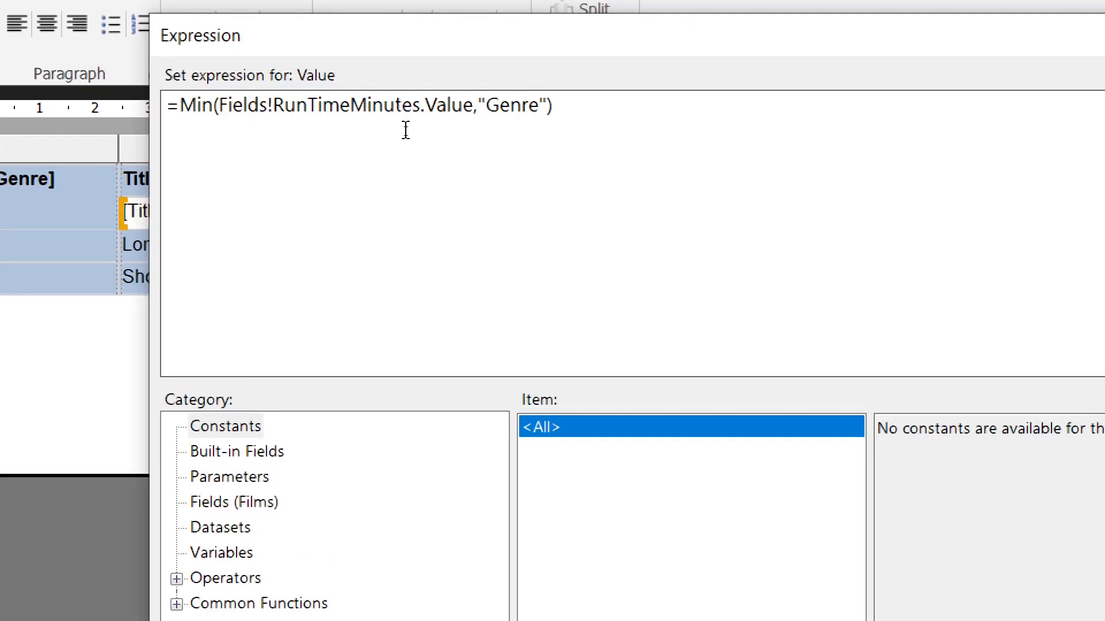
{"action": "key", "text": "super+minus"}
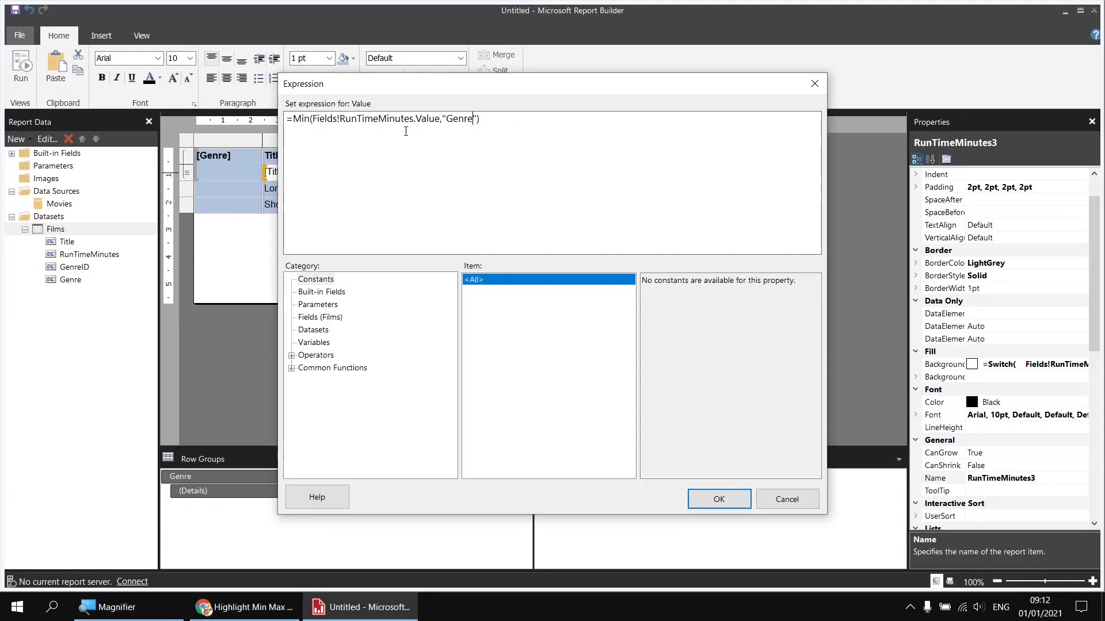
{"action": "left_click", "coordinate": [717, 501]}
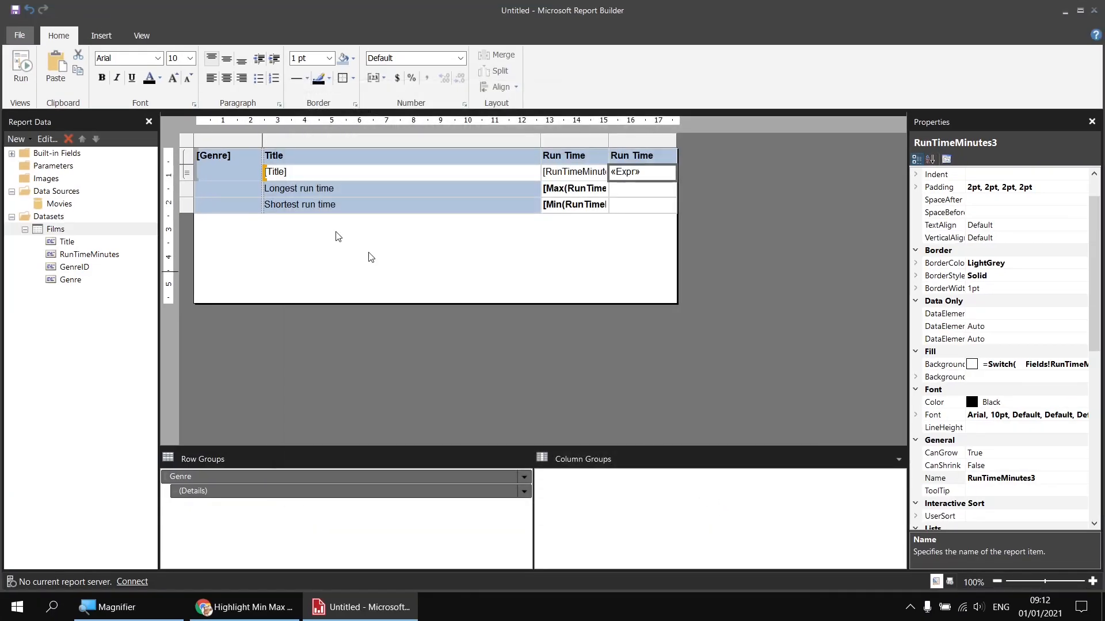
{"action": "left_click", "coordinate": [21, 66]}
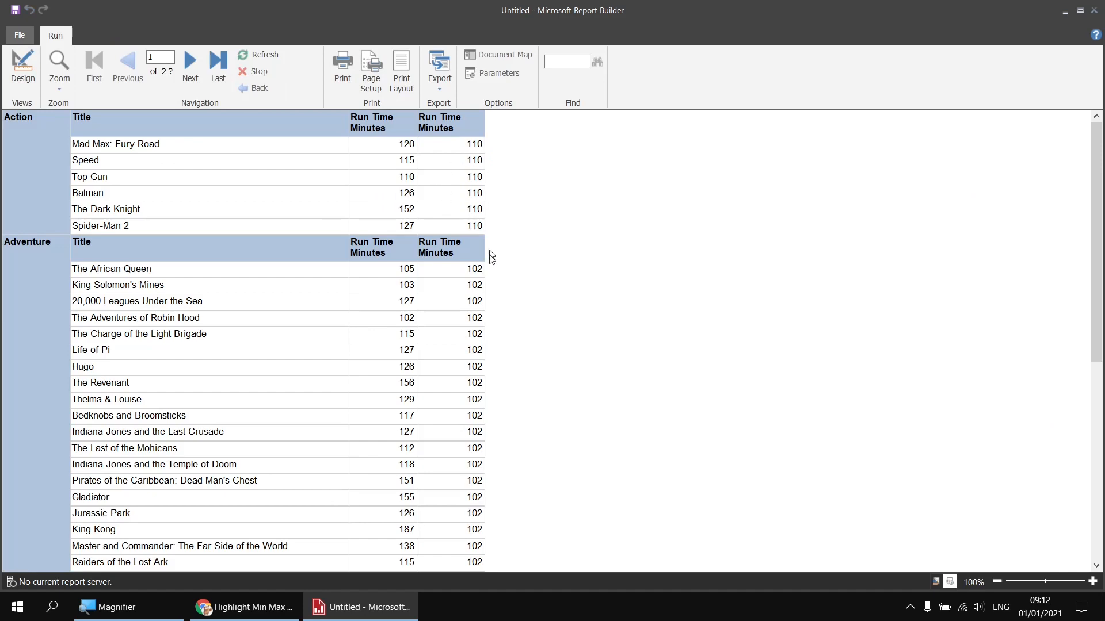
Step: Scroll the preview to see per-genre shortest run times like 82 for Animation, then return to design view
{"action": "scroll", "coordinate": [449, 391], "scroll_direction": "down", "scroll_amount": 10}
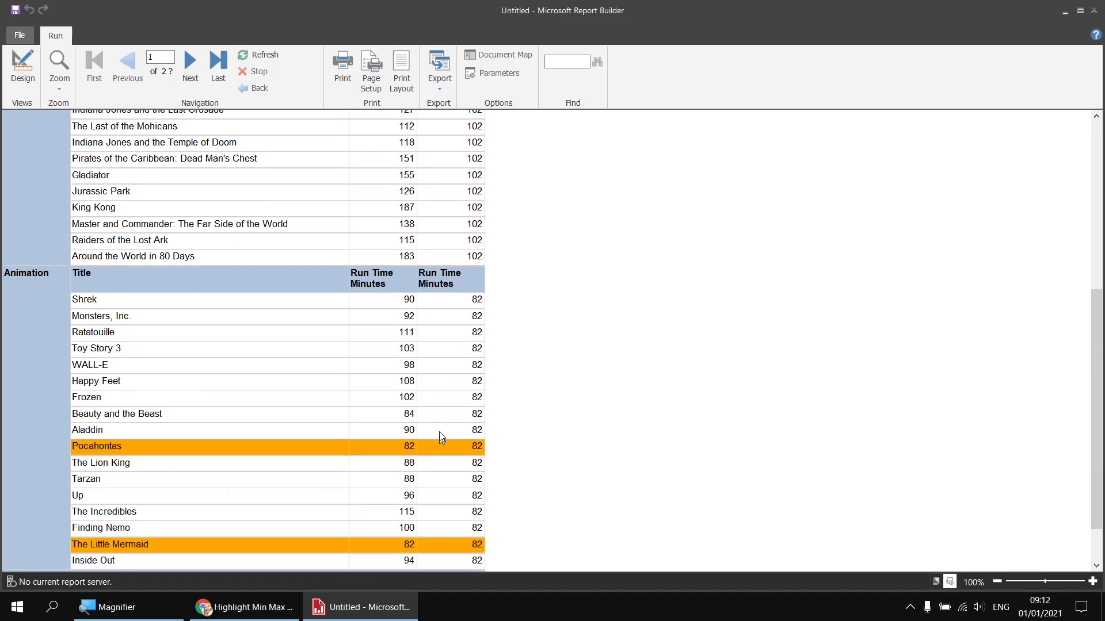
{"action": "scroll", "coordinate": [447, 394], "scroll_direction": "down", "scroll_amount": 5}
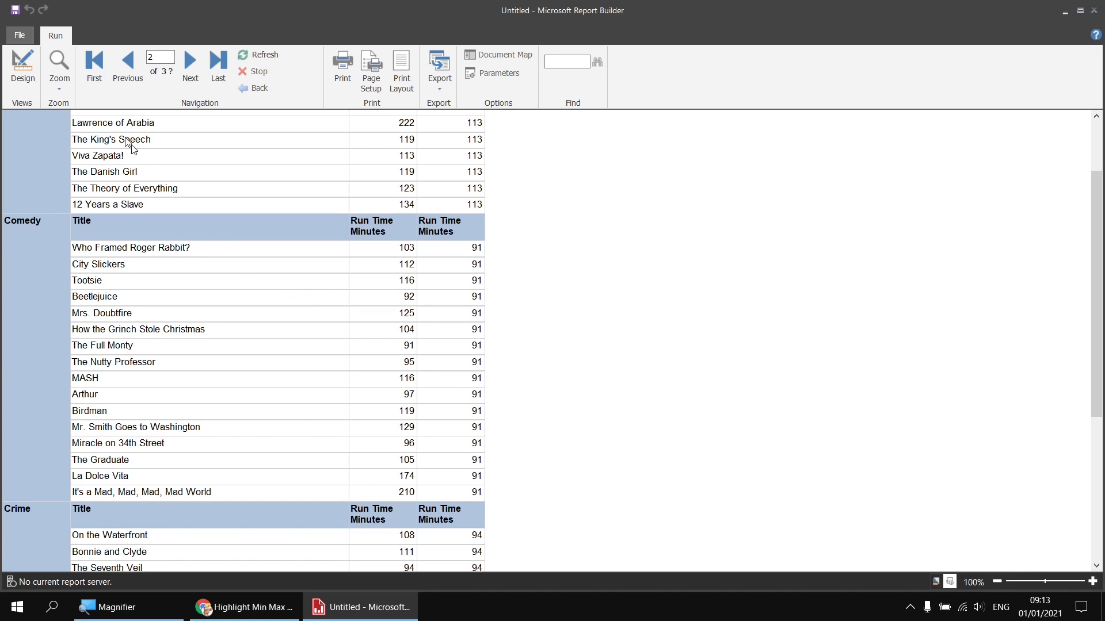
{"action": "left_click", "coordinate": [24, 75]}
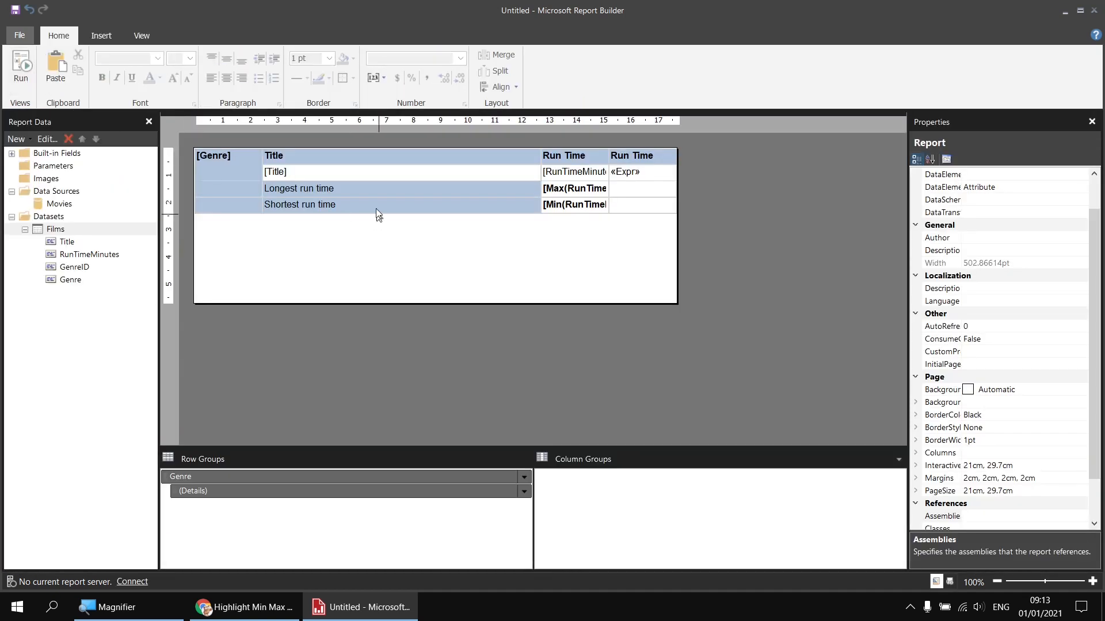
Step: Replace both Tablix1 scopes with Genre in the [Title] cell's BackgroundColor Switch expression, then preview
{"action": "left_click", "coordinate": [344, 173]}
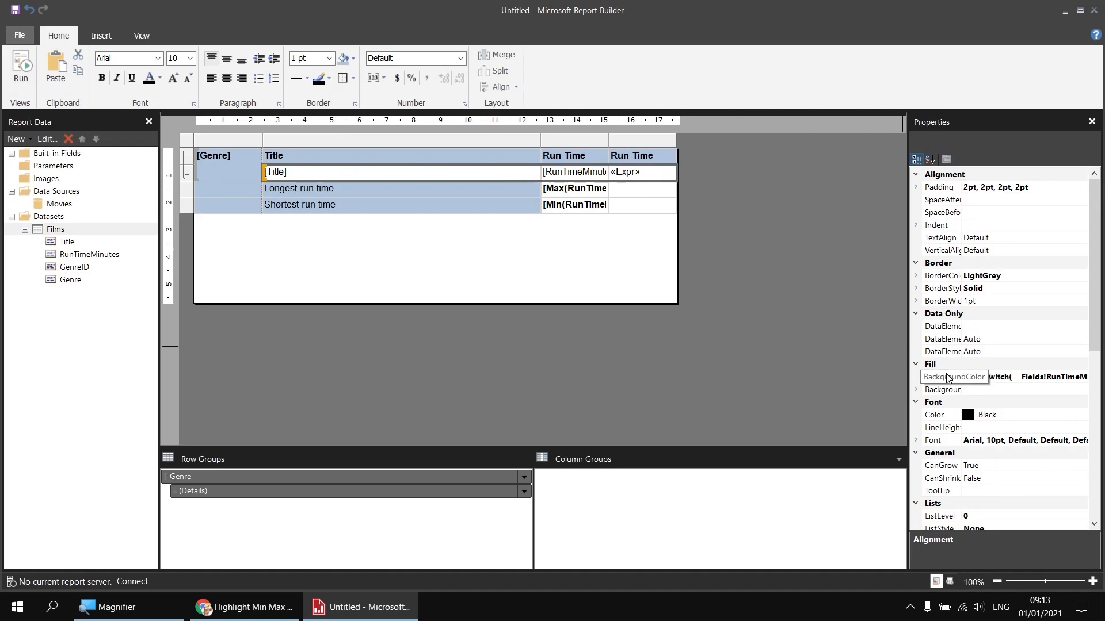
{"action": "left_click", "coordinate": [1030, 377]}
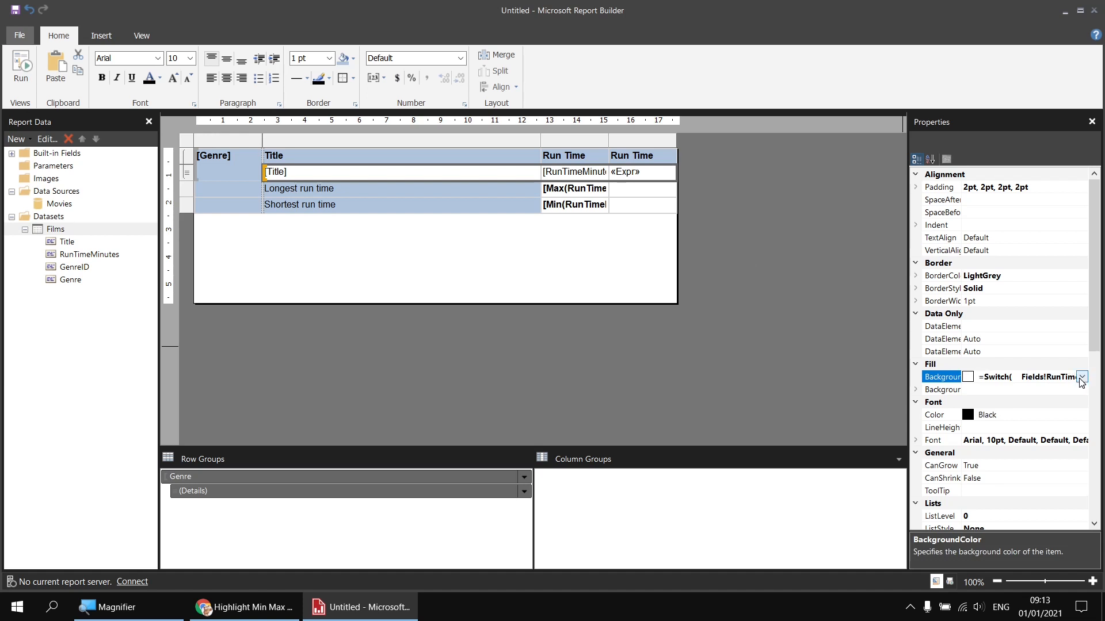
{"action": "left_click", "coordinate": [1082, 377]}
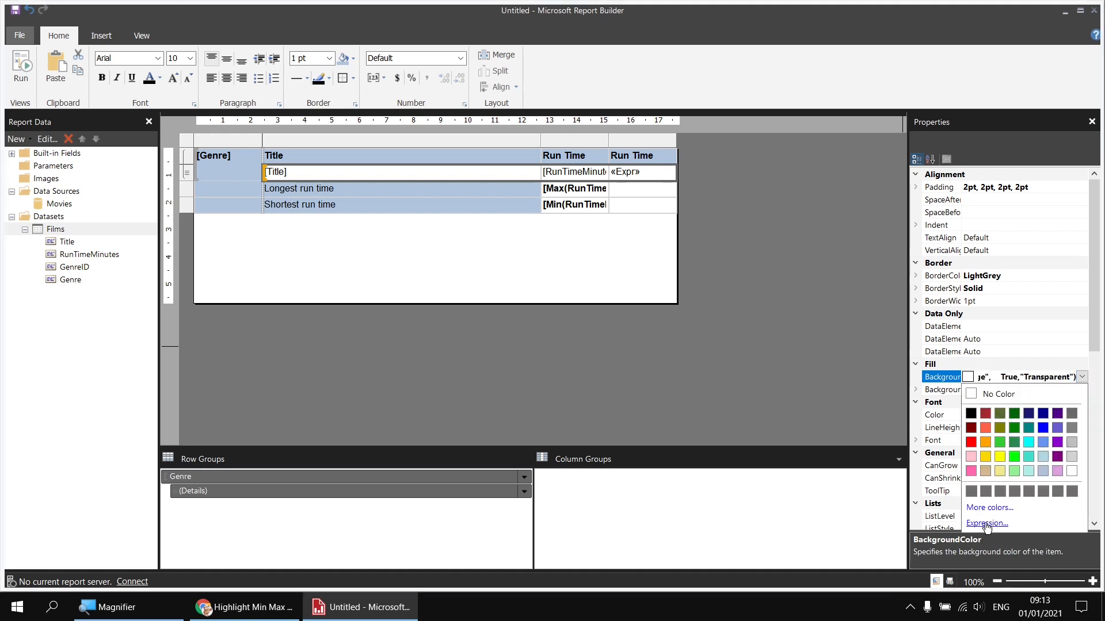
{"action": "left_click", "coordinate": [986, 523]}
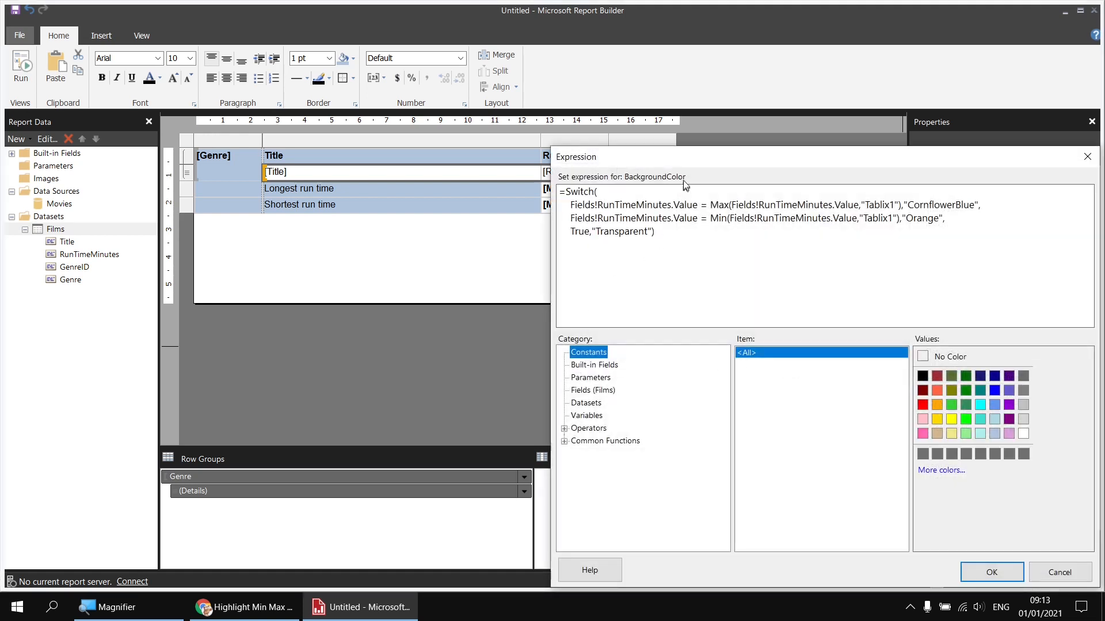
{"action": "left_click_drag", "start_coordinate": [674, 160], "coordinate": [386, 100]}
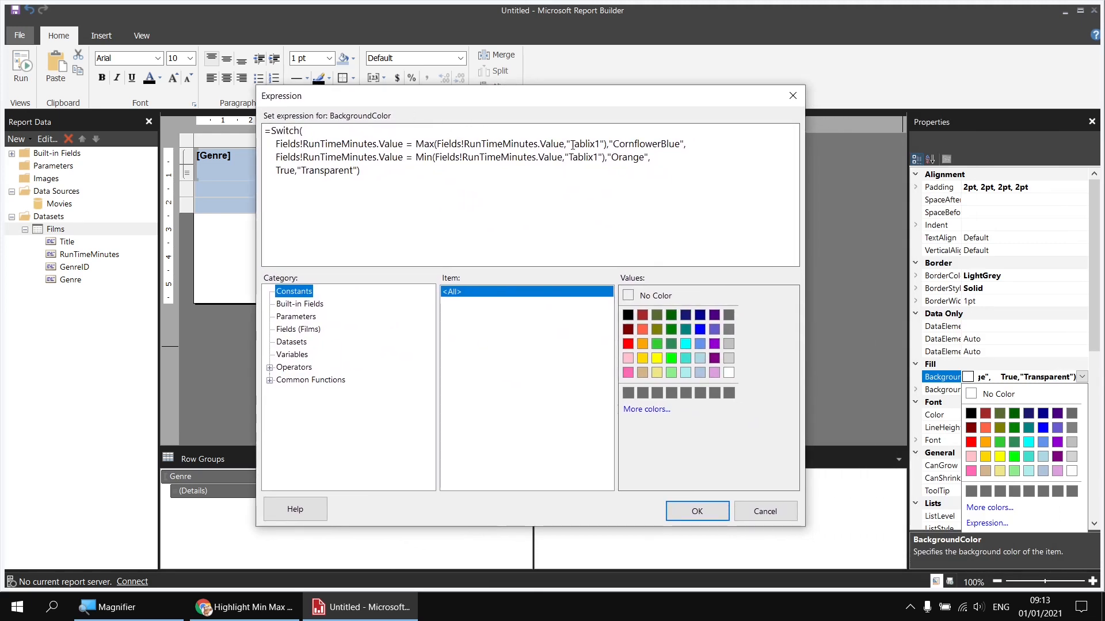
{"action": "left_click_drag", "start_coordinate": [572, 144], "coordinate": [598, 146]}
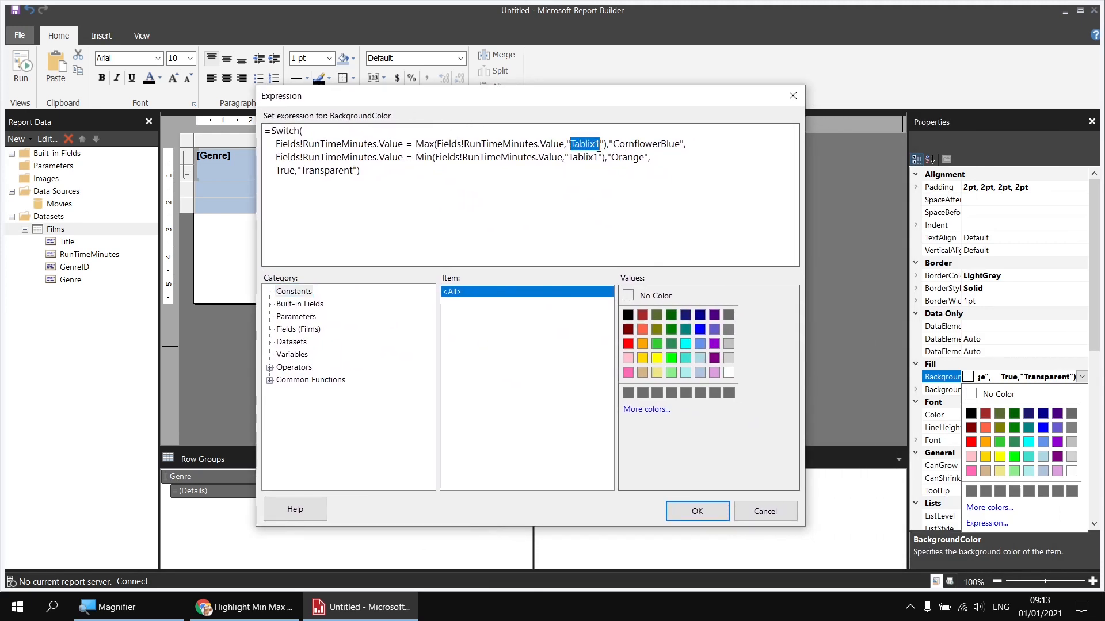
{"action": "type", "text": "Genre"}
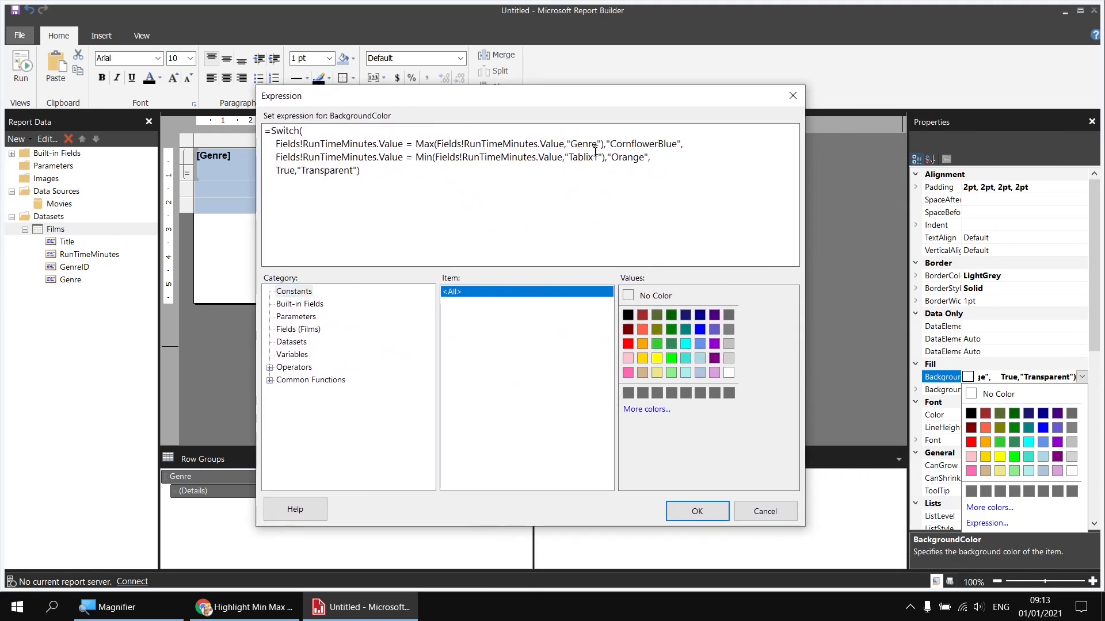
{"action": "left_click_drag", "start_coordinate": [569, 157], "coordinate": [600, 157]}
{"action": "type", "text": "Genre"}
{"action": "left_click", "coordinate": [697, 511]}
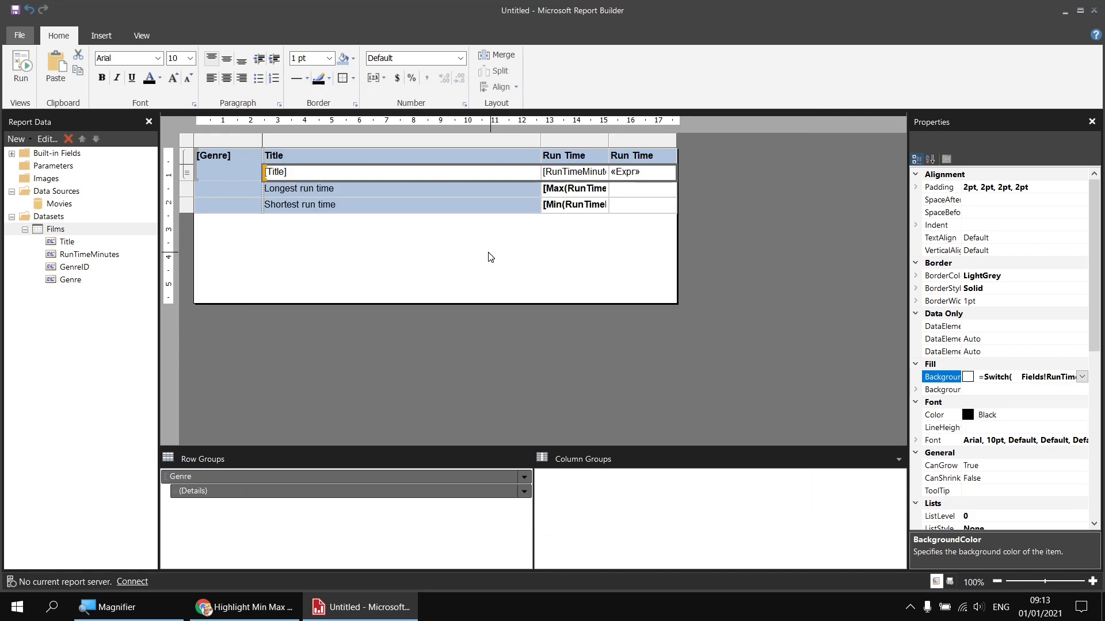
{"action": "left_click", "coordinate": [21, 66]}
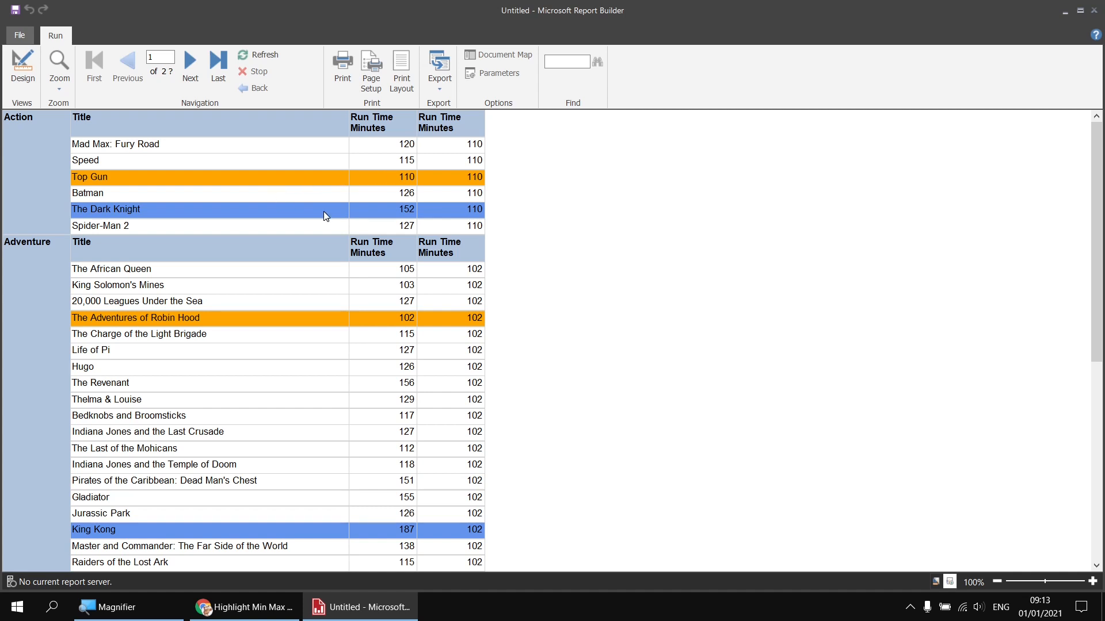
Step: Scroll the preview to inspect the blue and orange rows in each genre, then return to design view
{"action": "scroll", "coordinate": [742, 344], "scroll_direction": "down", "scroll_amount": 5}
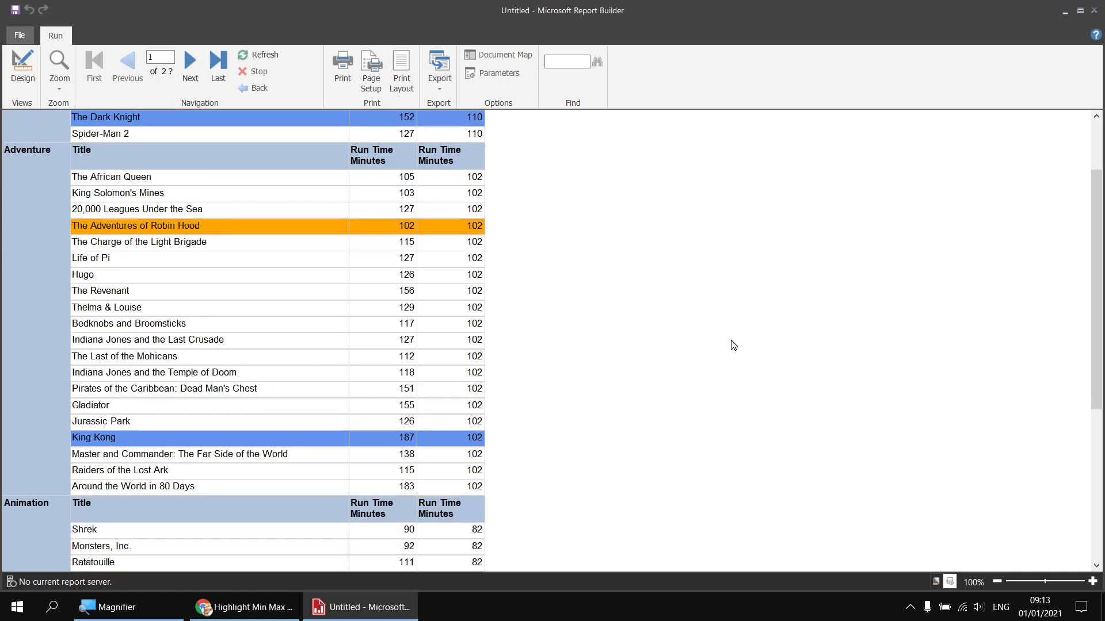
{"action": "scroll", "coordinate": [734, 344], "scroll_direction": "down", "scroll_amount": 2}
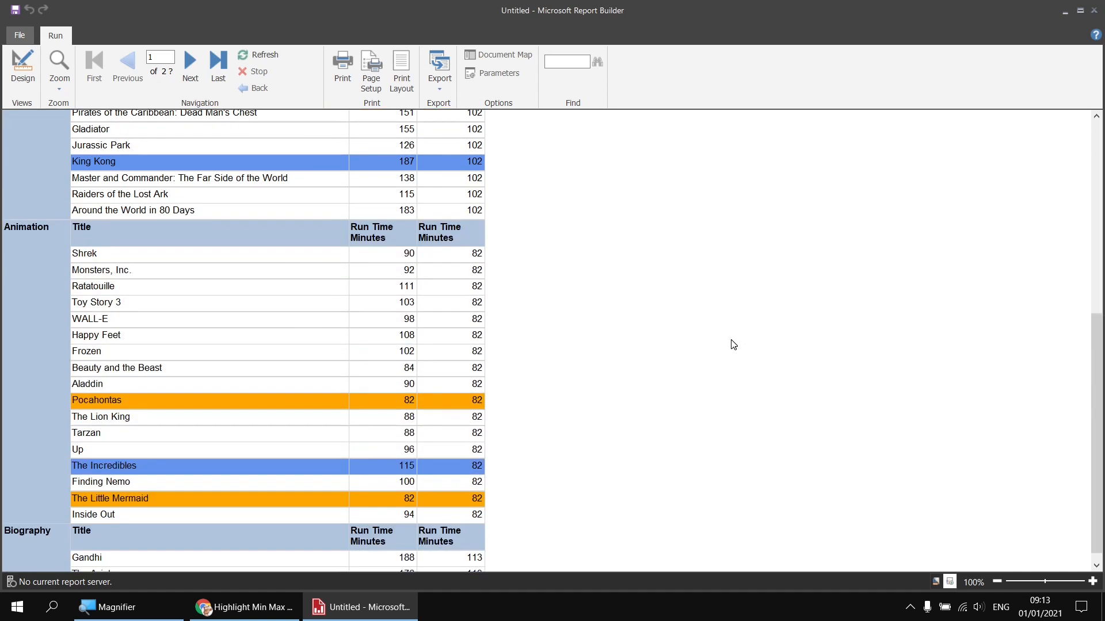
{"action": "scroll", "coordinate": [733, 344], "scroll_direction": "up", "scroll_amount": 7}
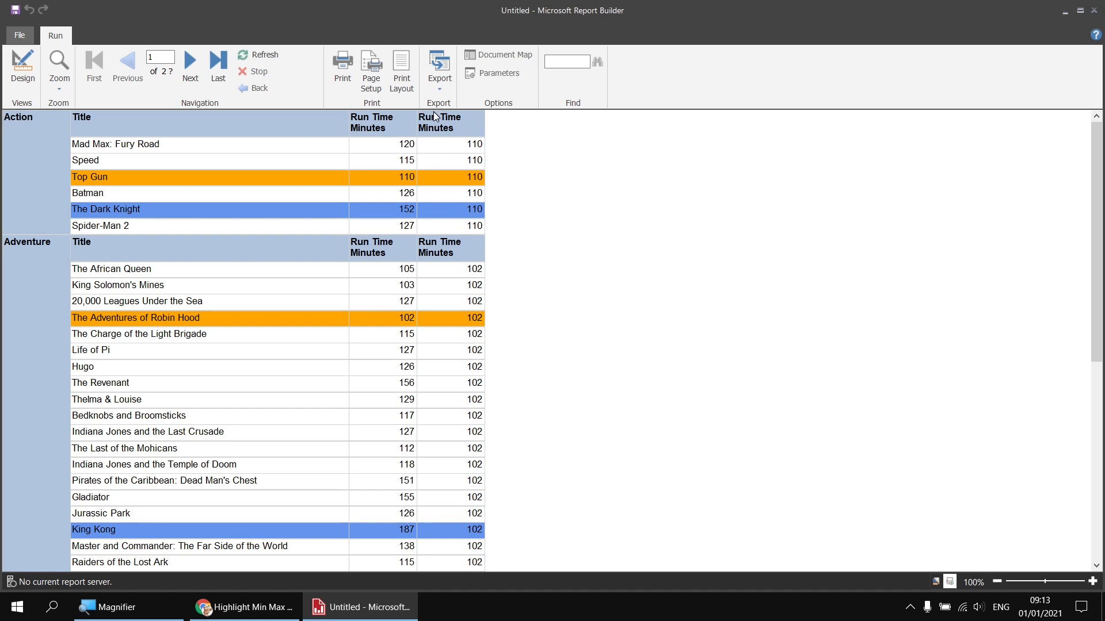
{"action": "left_click", "coordinate": [26, 69]}
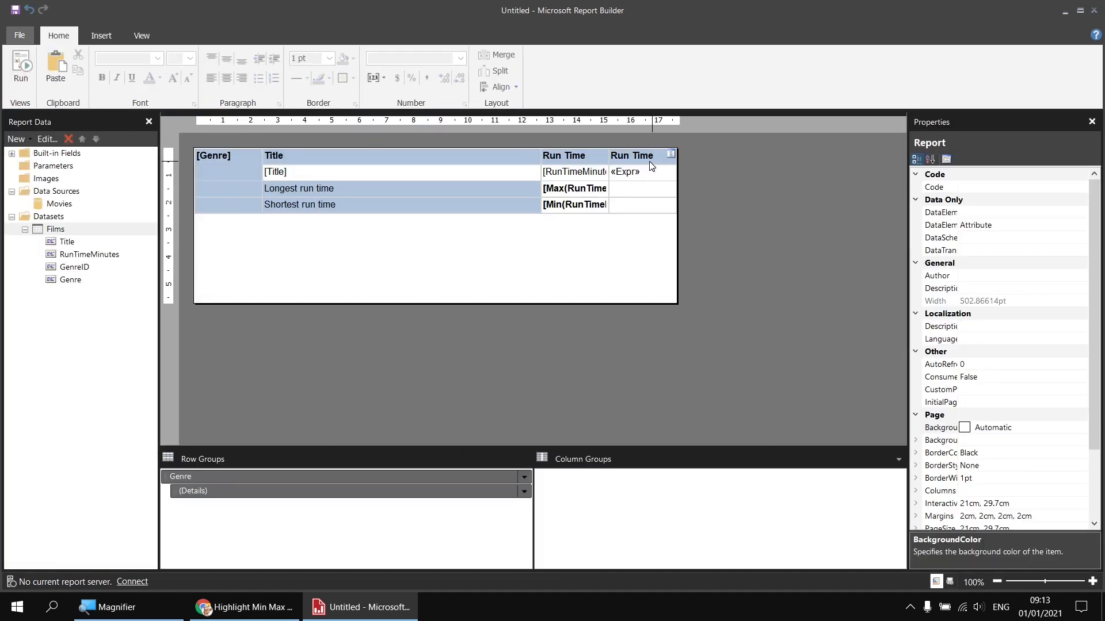
Step: Delete the second Run Time column, shrink the report body to fit the table, and preview
{"action": "left_click", "coordinate": [649, 163]}
{"action": "right_click", "coordinate": [643, 143]}
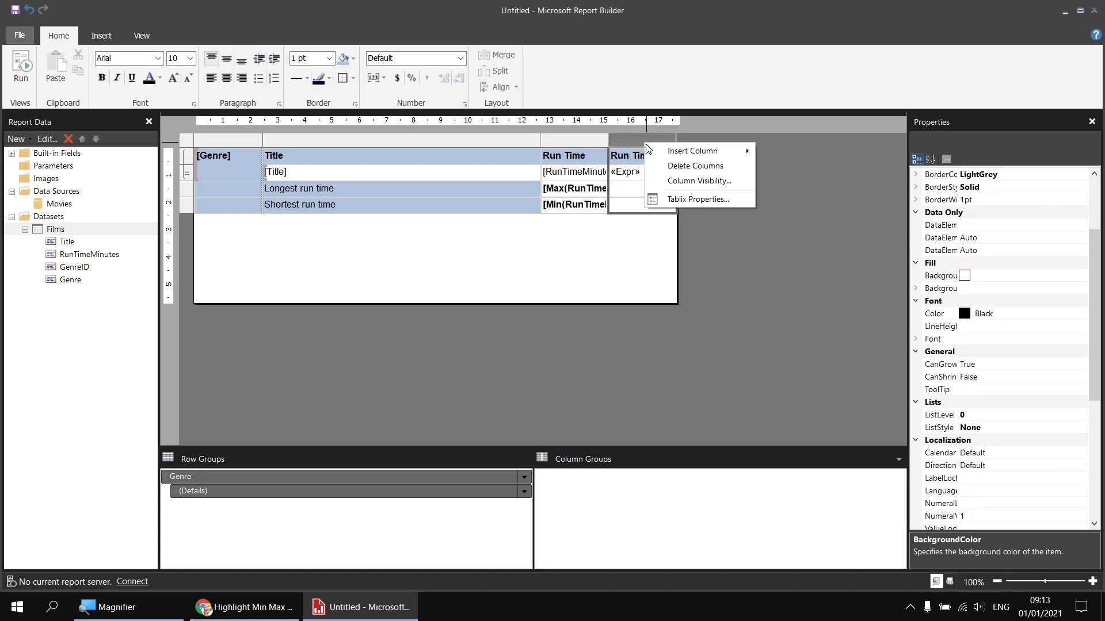
{"action": "left_click", "coordinate": [695, 166]}
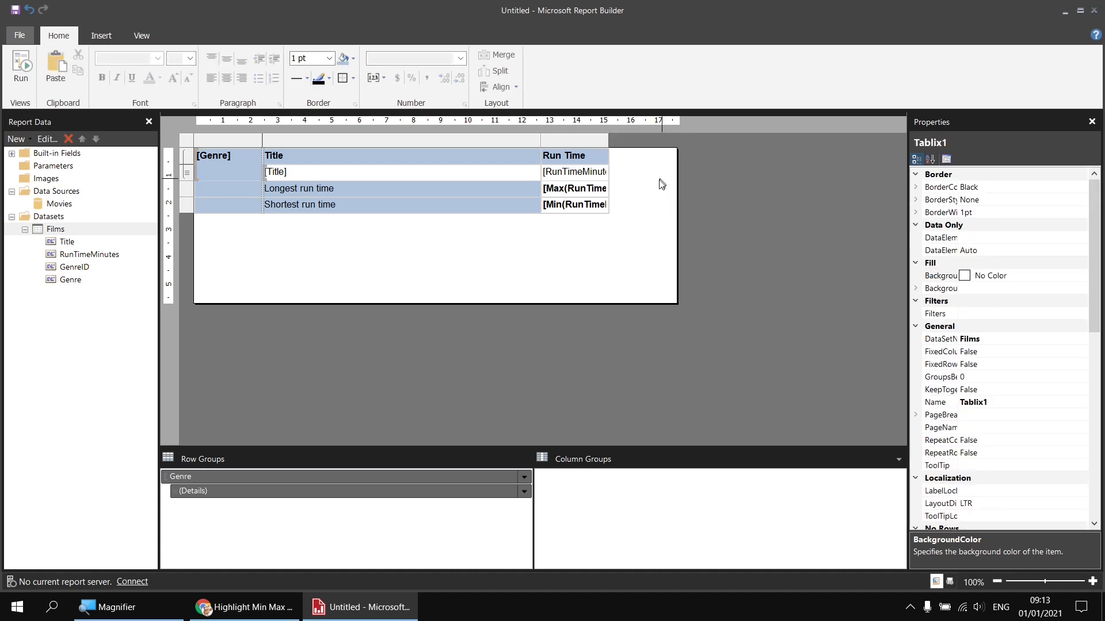
{"action": "left_click_drag", "start_coordinate": [678, 305], "coordinate": [612, 215]}
{"action": "left_click", "coordinate": [21, 67]}
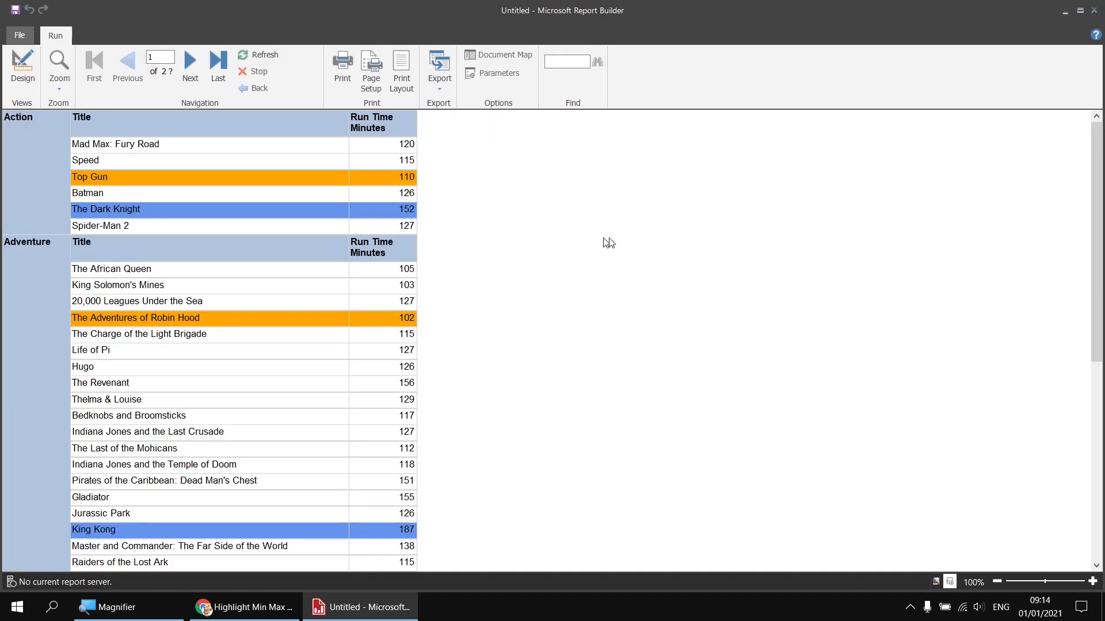